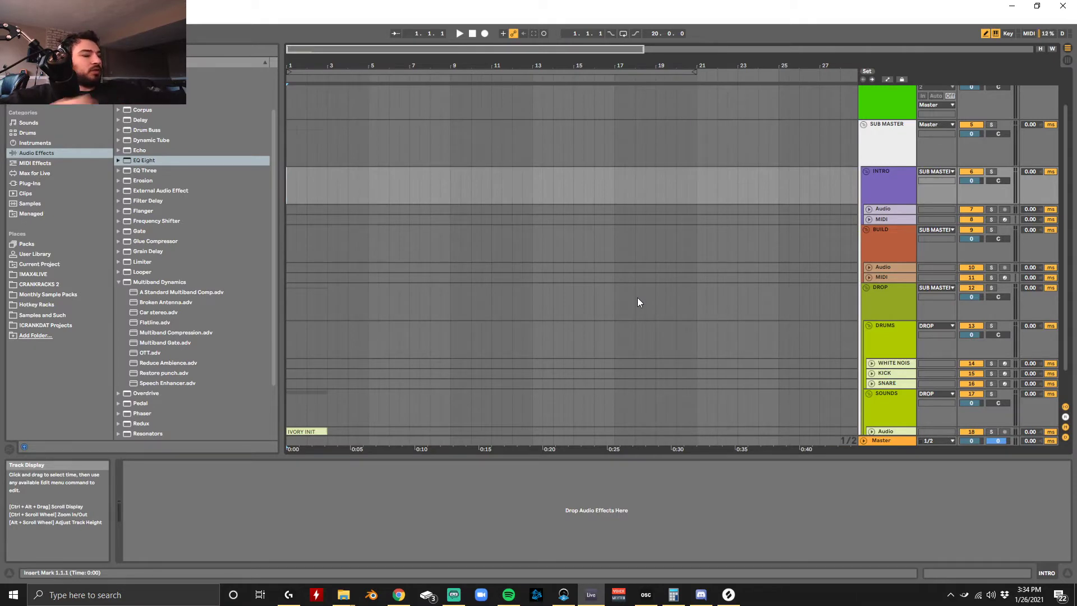
Step: Delete the IVORY INIT clip at the start of the Audio track in the SOUNDS group
{"action": "scroll", "coordinate": [638, 299], "scroll_direction": "down", "scroll_amount": 2}
{"action": "left_click", "coordinate": [318, 394]}
{"action": "key", "text": "Delete"}
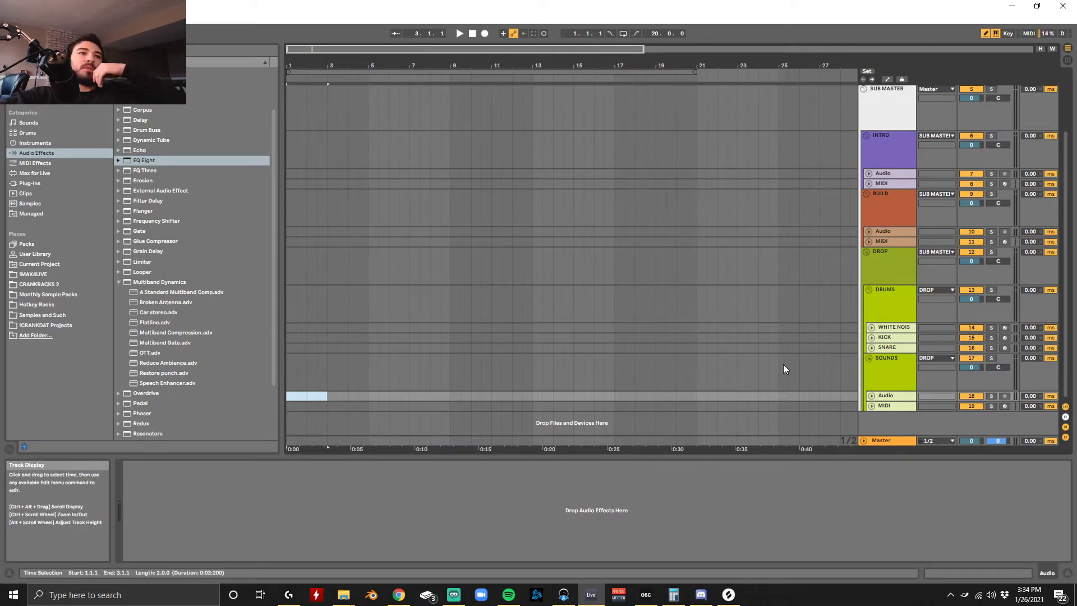
{"action": "scroll", "coordinate": [782, 368], "scroll_direction": "up", "scroll_amount": 3}
{"action": "scroll", "coordinate": [782, 364], "scroll_direction": "down", "scroll_amount": 3}
{"action": "scroll", "coordinate": [781, 365], "scroll_direction": "up", "scroll_amount": 3}
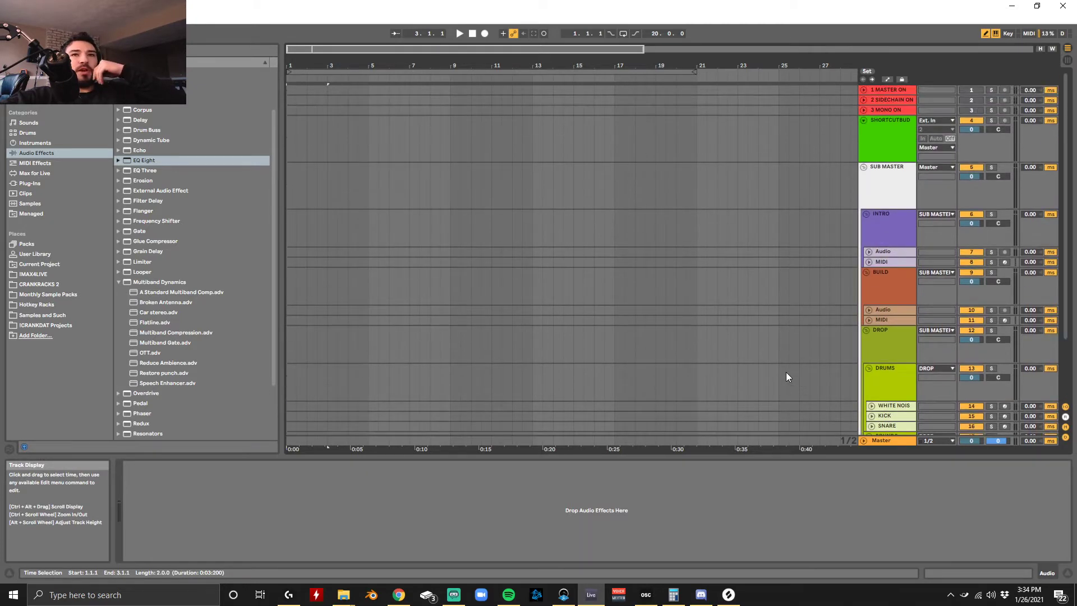
{"action": "scroll", "coordinate": [786, 375], "scroll_direction": "down", "scroll_amount": 3}
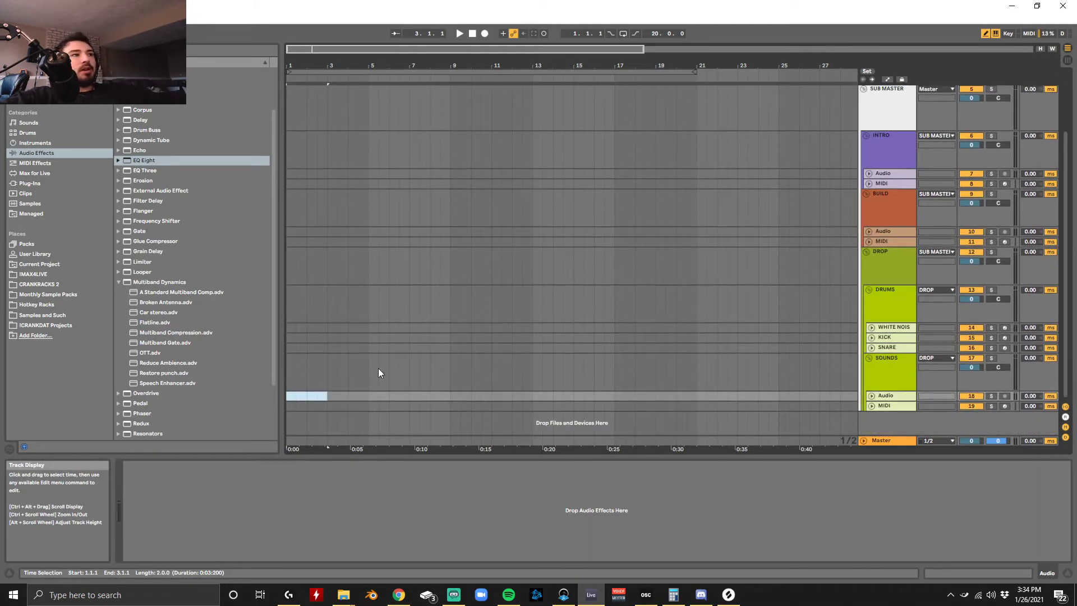
{"action": "scroll", "coordinate": [558, 344], "scroll_direction": "up", "scroll_amount": 1}
{"action": "scroll", "coordinate": [745, 339], "scroll_direction": "down", "scroll_amount": 1}
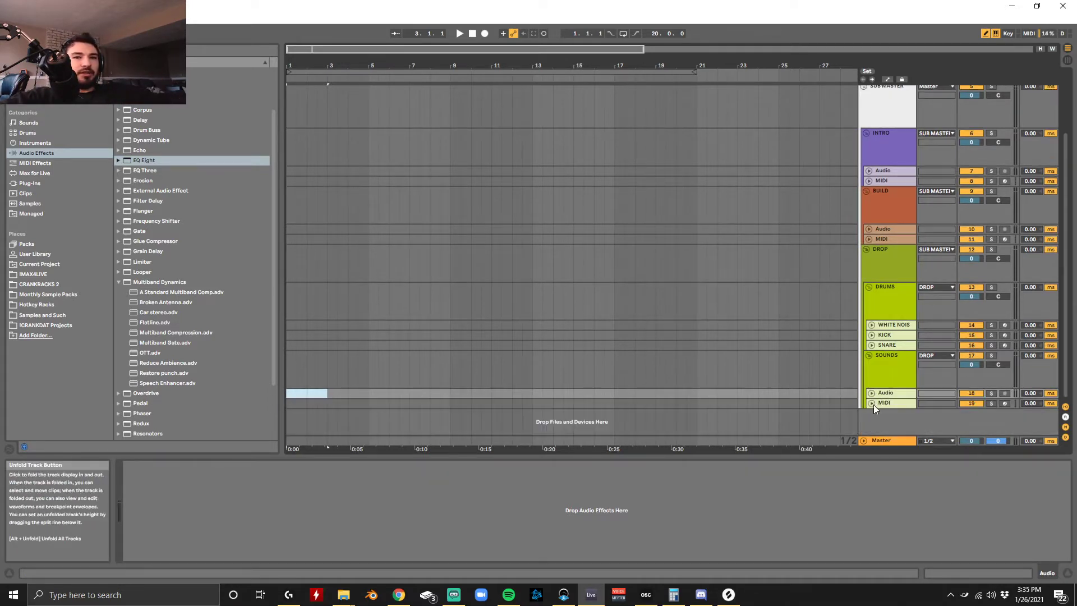
Step: Unfold the Audio and MIDI tracks inside the SOUNDS group
{"action": "left_click", "coordinate": [874, 404]}
{"action": "left_click", "coordinate": [532, 394]}
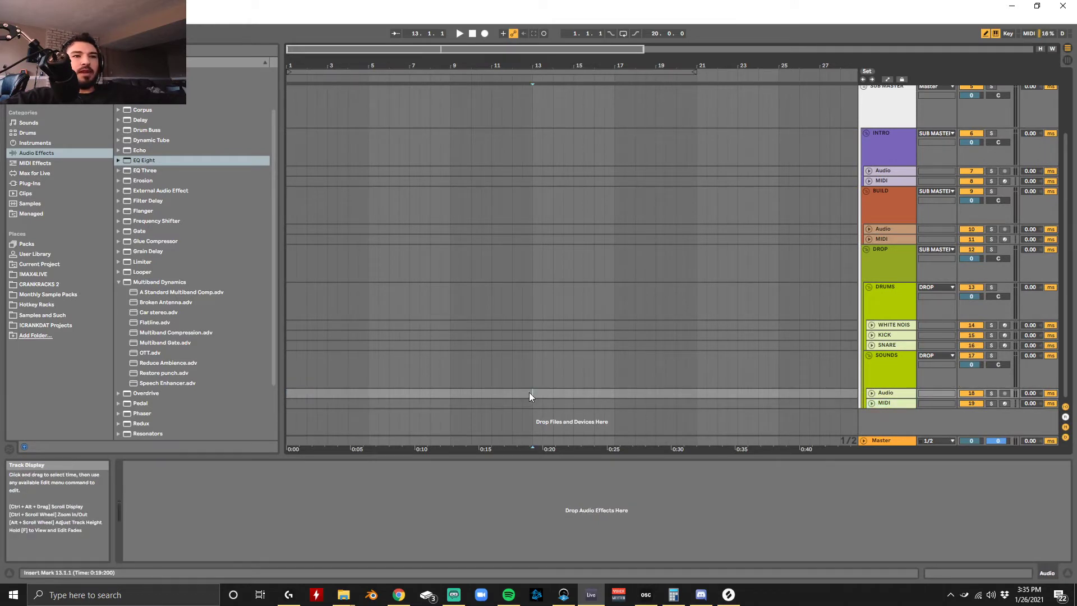
{"action": "left_click", "coordinate": [871, 401]}
{"action": "left_click", "coordinate": [871, 359]}
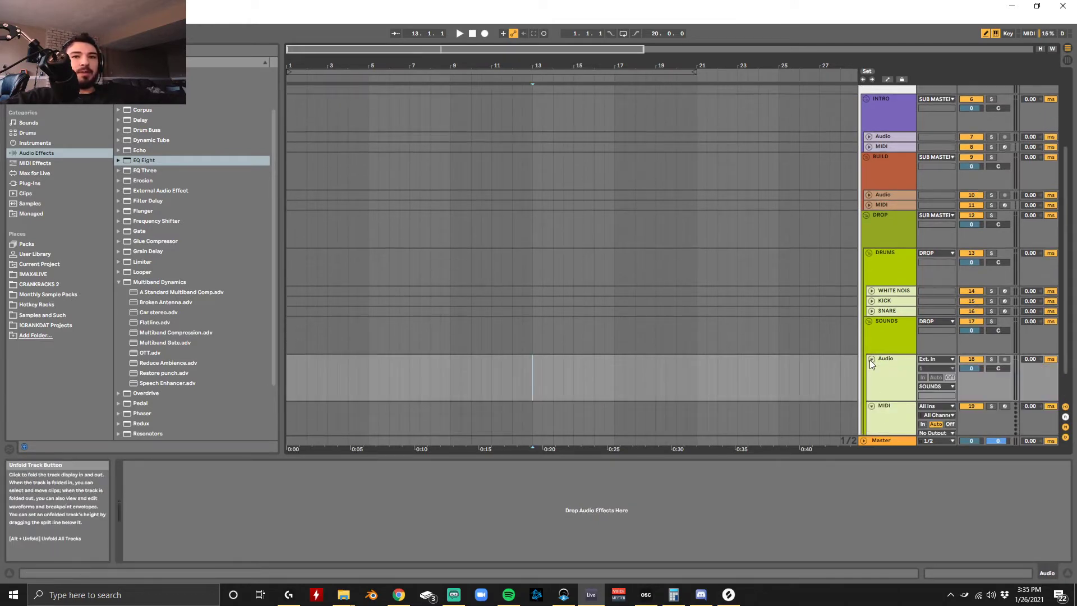
{"action": "scroll", "coordinate": [860, 378], "scroll_direction": "down", "scroll_amount": 2}
Step: Remove both CRANKDAT sidechain racks from the SOUNDS group's device chain
{"action": "left_click", "coordinate": [874, 301]}
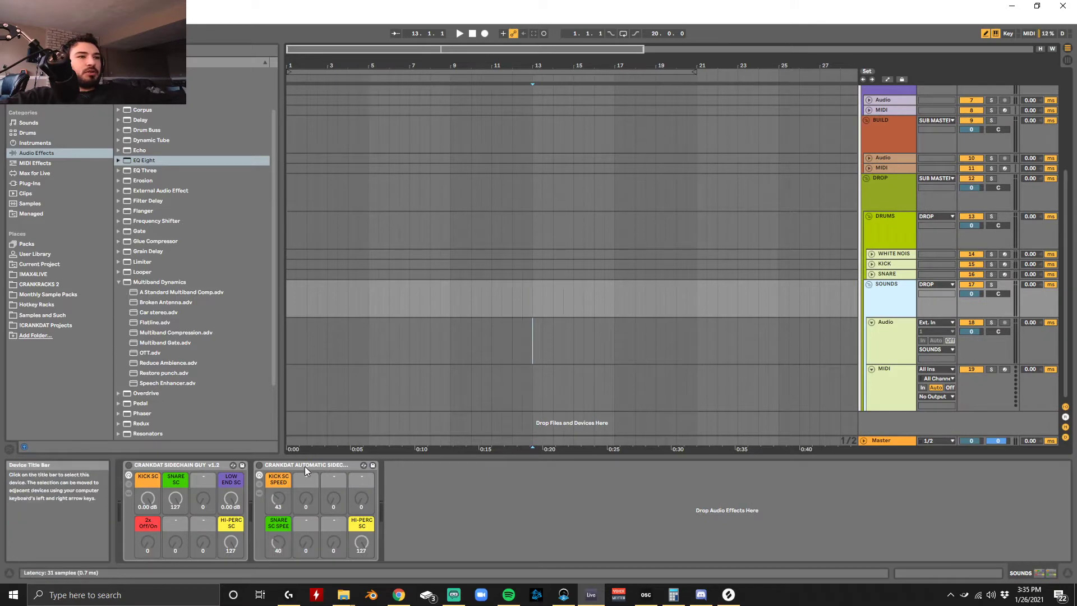
{"action": "right_click", "coordinate": [196, 468]}
{"action": "left_click", "coordinate": [237, 509]}
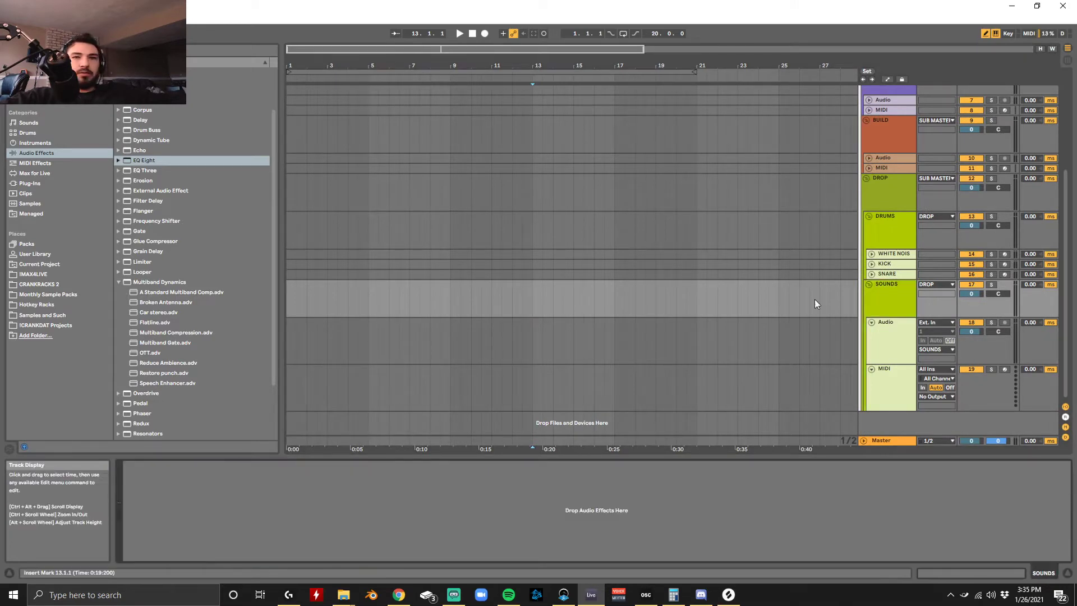
{"action": "left_click", "coordinate": [876, 314]}
{"action": "left_click", "coordinate": [893, 398]}
{"action": "left_click", "coordinate": [880, 296]}
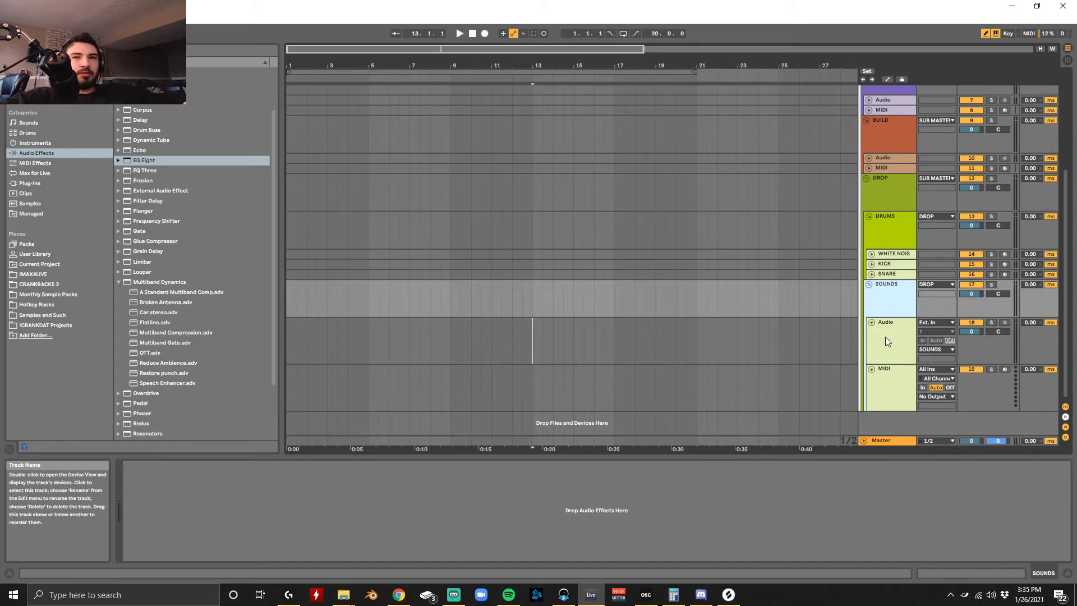
{"action": "left_click", "coordinate": [885, 337]}
{"action": "left_click", "coordinate": [879, 293]}
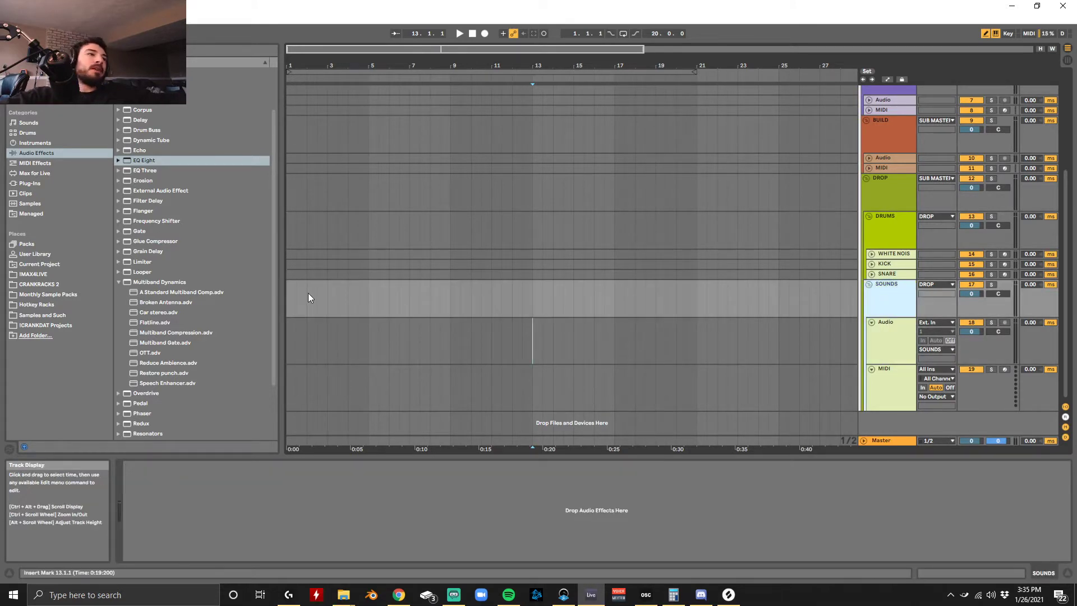
Step: Select the MIDI track in the SOUNDS group and browse the device library's Instruments category
{"action": "left_click", "coordinate": [868, 366]}
{"action": "left_click", "coordinate": [37, 143]}
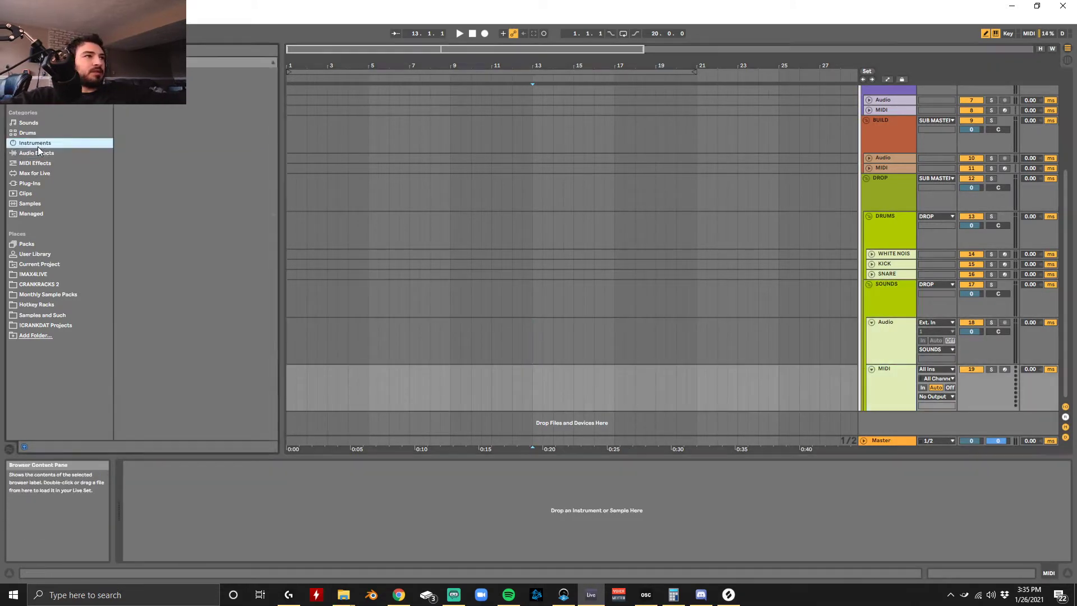
{"action": "left_click", "coordinate": [36, 163]}
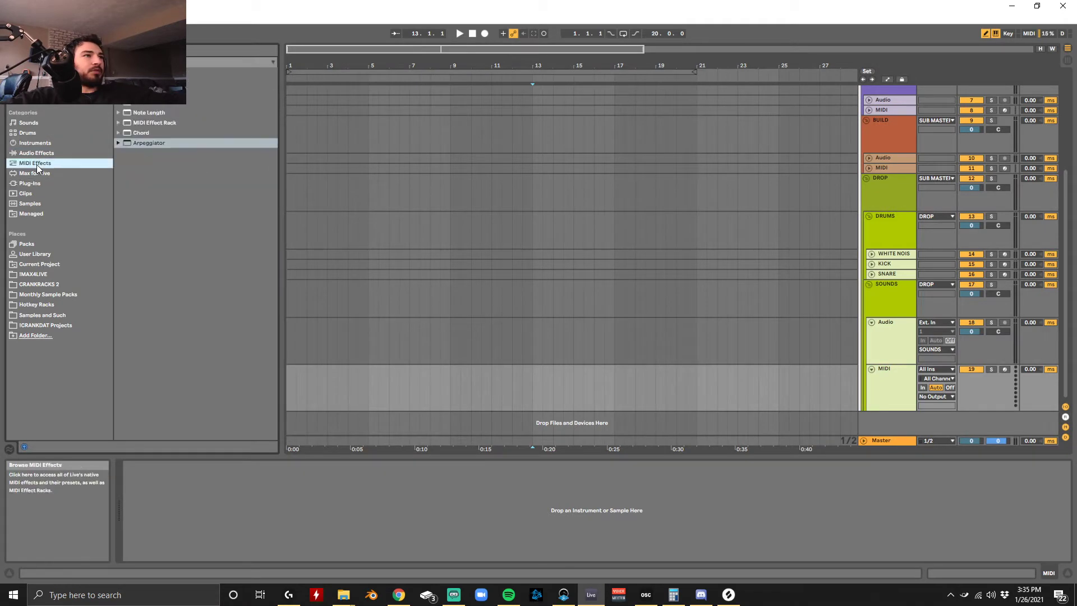
{"action": "left_click", "coordinate": [34, 183]}
{"action": "left_click", "coordinate": [34, 164]}
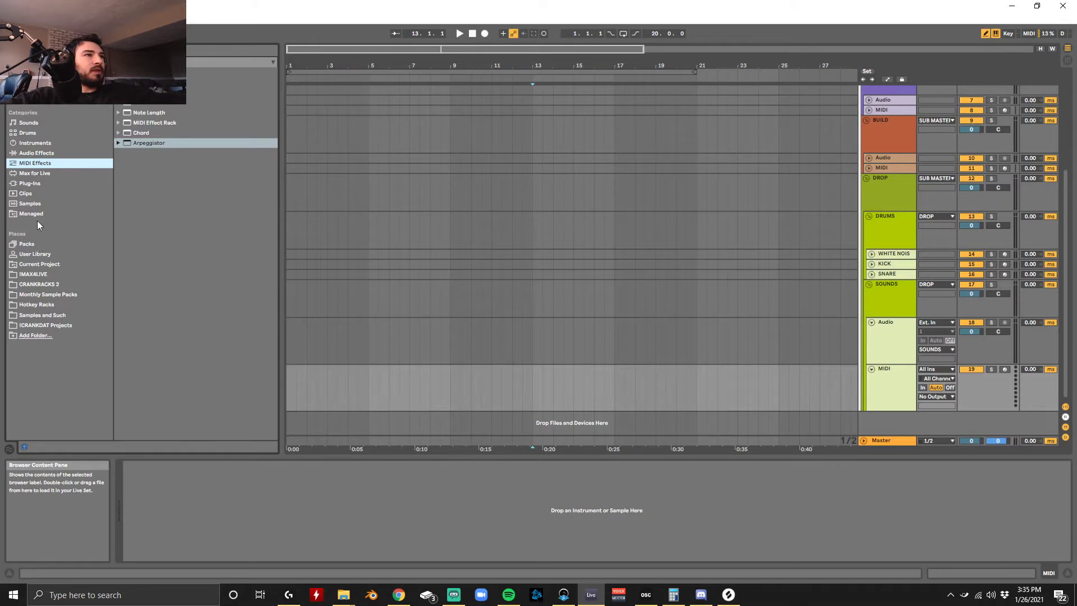
{"action": "left_click", "coordinate": [35, 173]}
{"action": "left_click", "coordinate": [37, 152]}
{"action": "left_click", "coordinate": [37, 144]}
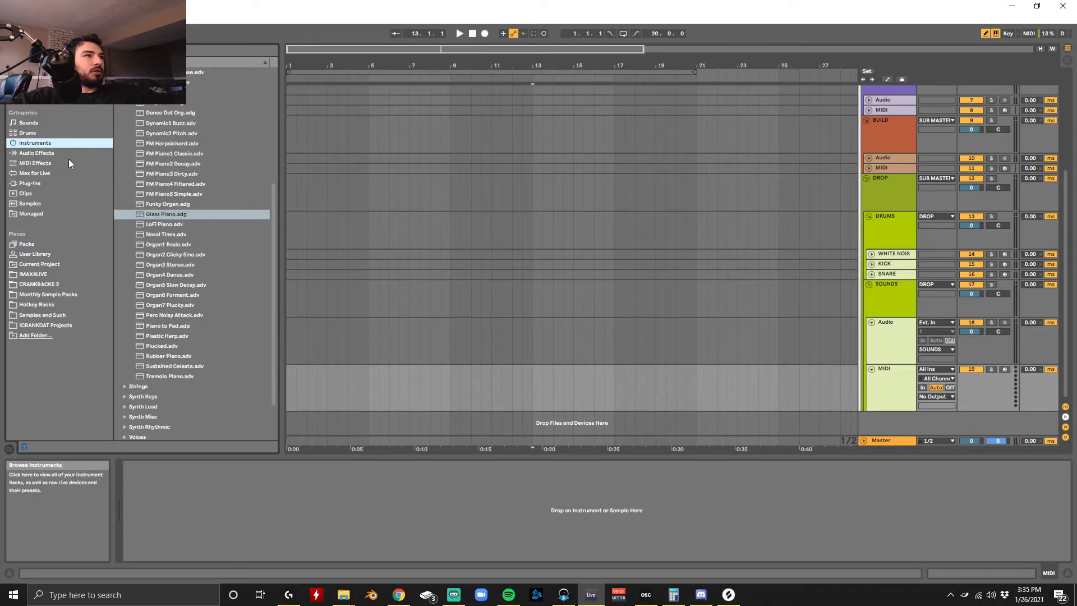
Step: Load an empty Simpler onto the selected MIDI track and leave it in Classic mode
{"action": "scroll", "coordinate": [183, 220], "scroll_direction": "up", "scroll_amount": 5}
{"action": "left_click", "coordinate": [123, 178]}
{"action": "scroll", "coordinate": [114, 140], "scroll_direction": "down", "scroll_amount": 3}
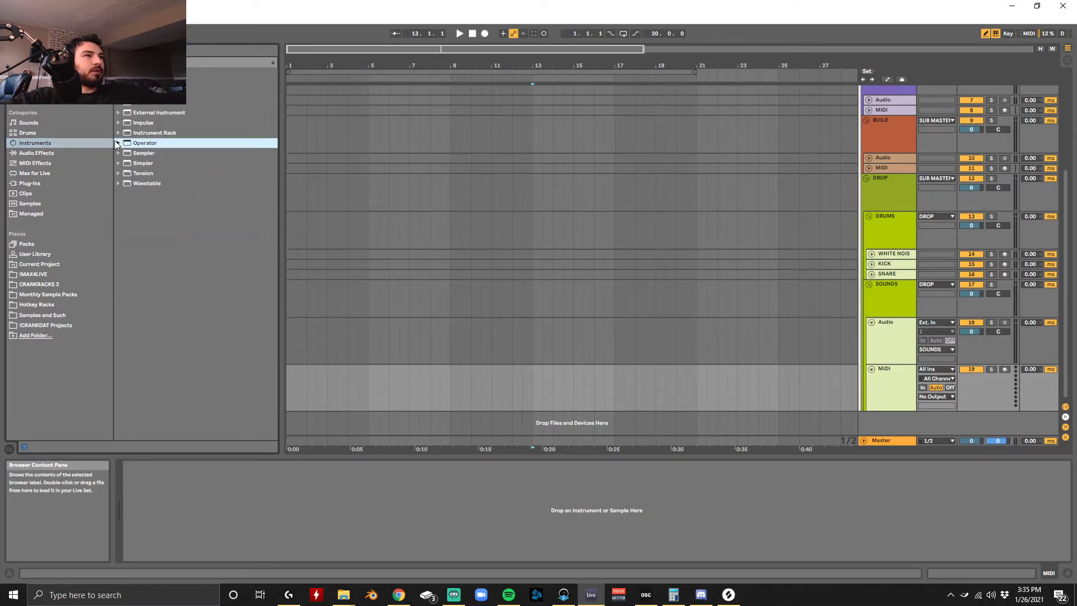
{"action": "left_click", "coordinate": [150, 166]}
{"action": "double_click", "coordinate": [150, 166]}
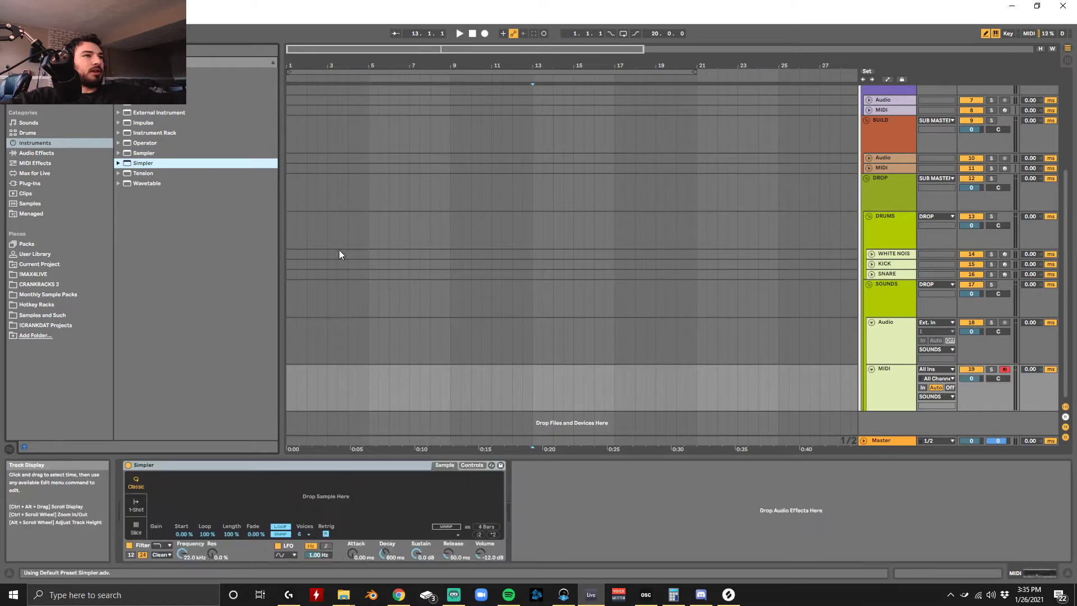
{"action": "left_click", "coordinate": [133, 508]}
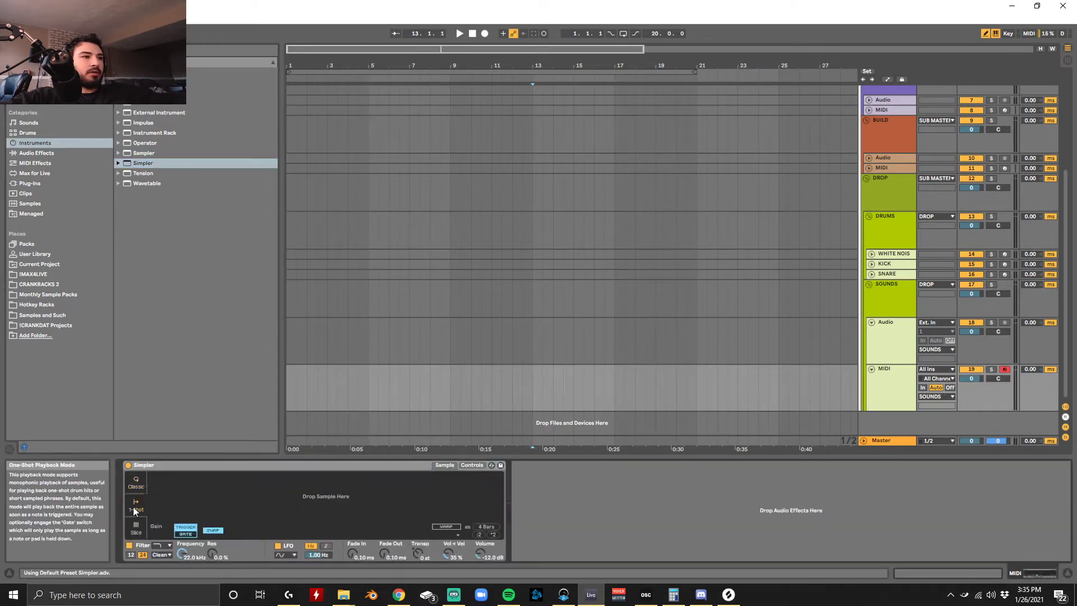
{"action": "left_click", "coordinate": [136, 483]}
Step: Load the Maximal Sub Extra Clean sample from the September folder of Monthly Sample Packs into Simpler
{"action": "left_click", "coordinate": [27, 284]}
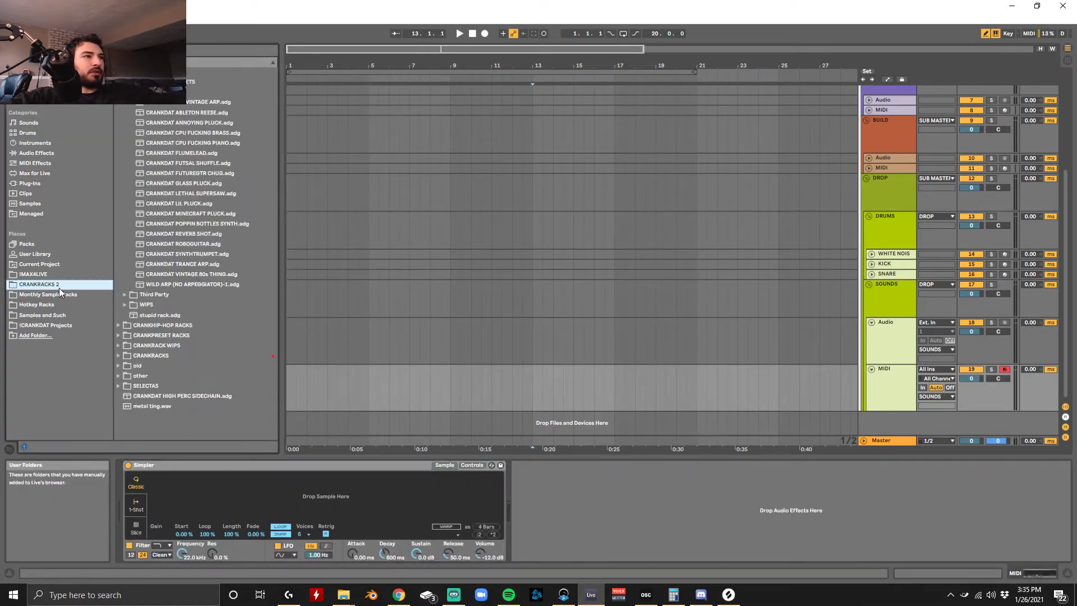
{"action": "left_click", "coordinate": [49, 305]}
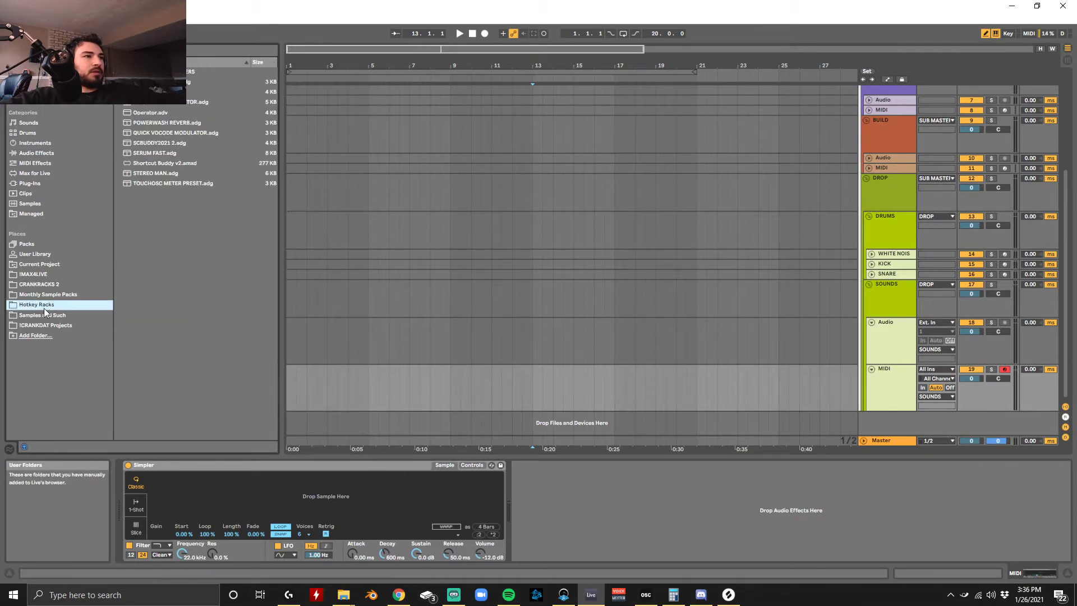
{"action": "left_click", "coordinate": [47, 294]}
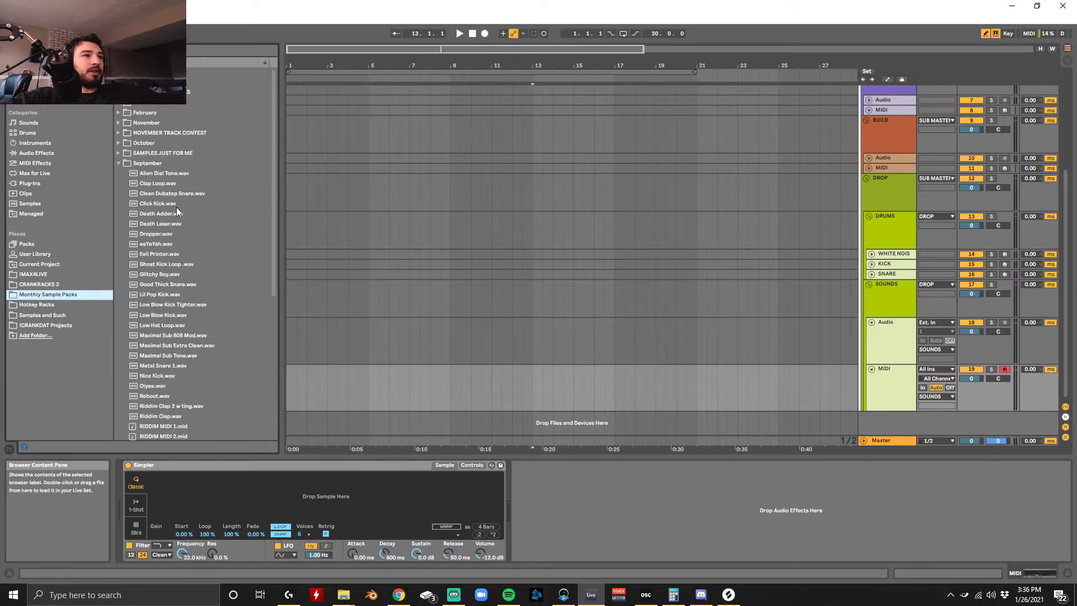
{"action": "scroll", "coordinate": [176, 207], "scroll_direction": "down", "scroll_amount": 1}
{"action": "left_click", "coordinate": [180, 343]}
{"action": "left_click_drag", "start_coordinate": [180, 338], "coordinate": [300, 477]}
Step: Add EQ Eight after Simpler and shift its lowest active band to about 49.5 Hz and -0.12 dB
{"action": "left_click", "coordinate": [40, 153]}
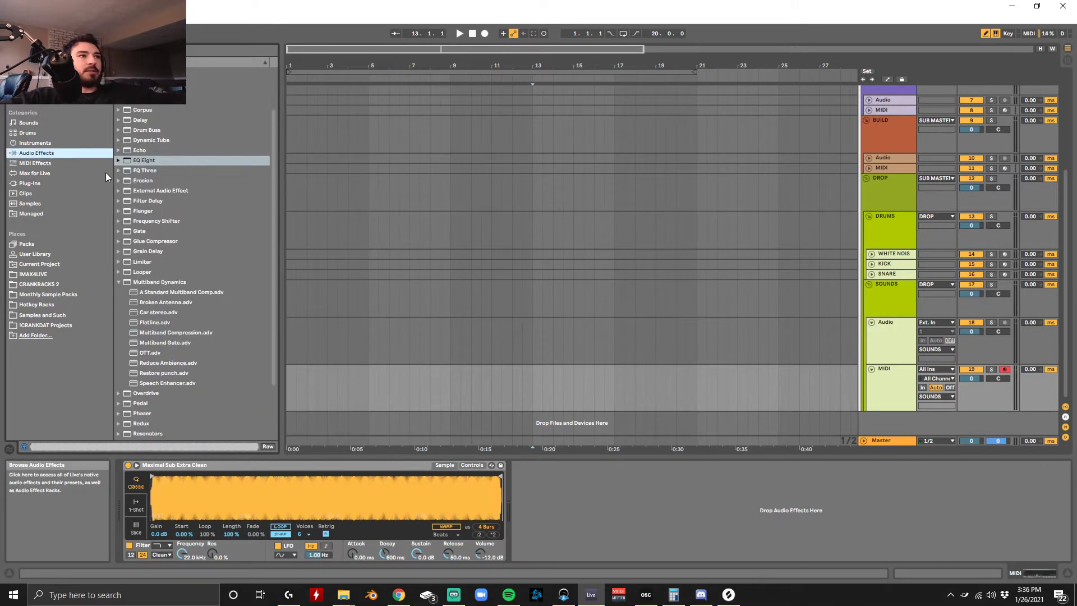
{"action": "left_click", "coordinate": [147, 161]}
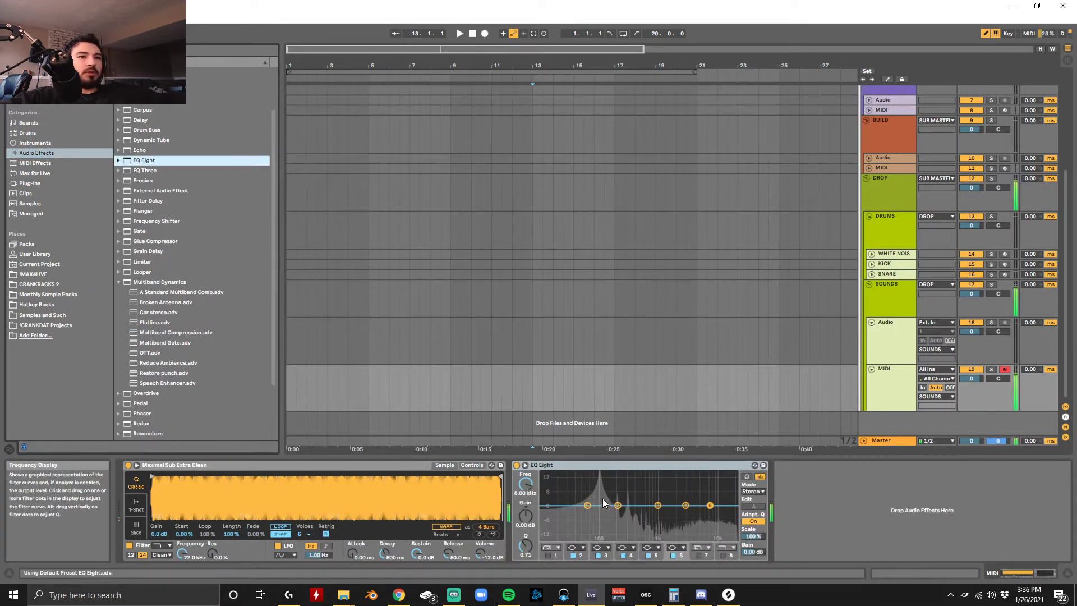
{"action": "left_click_drag", "start_coordinate": [587, 505], "coordinate": [582, 506]}
{"action": "key", "text": "a"}
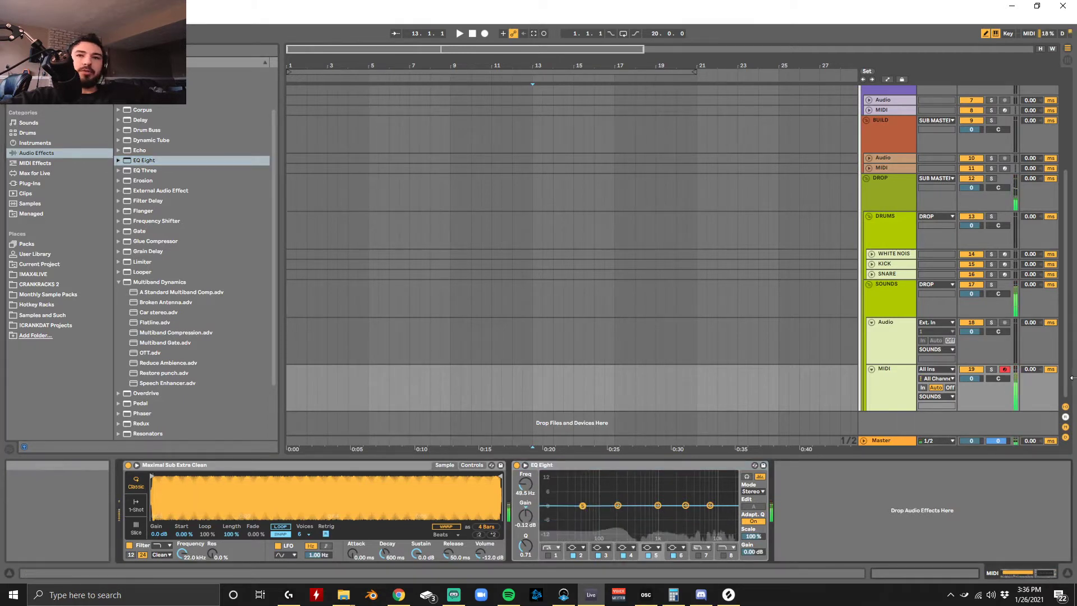
Step: Insert a new MIDI track directly below the Audio track in the SOUNDS group
{"action": "left_click", "coordinate": [885, 334]}
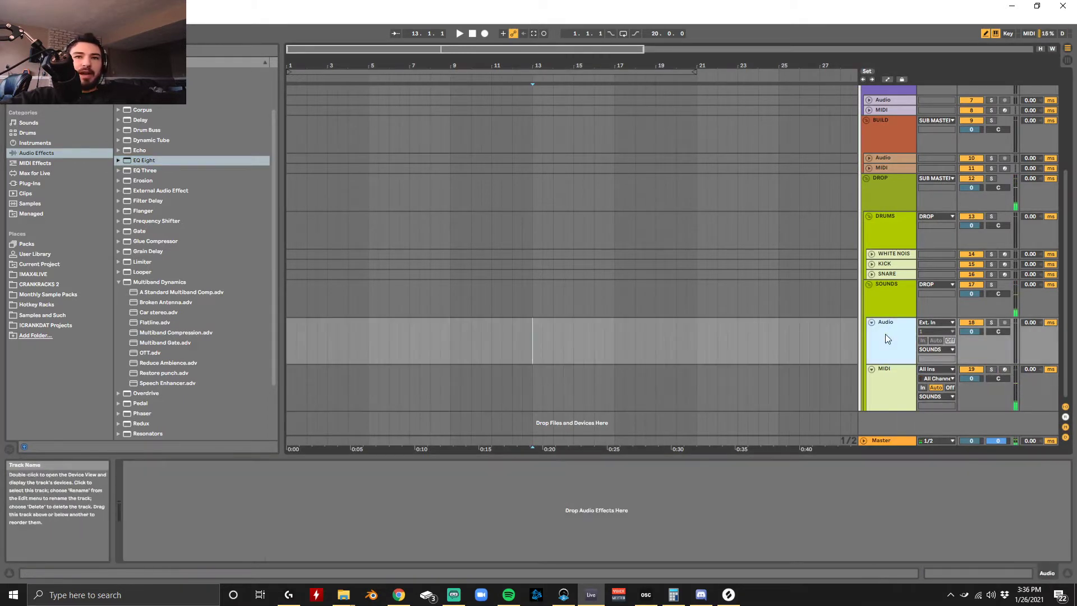
{"action": "right_click", "coordinate": [895, 330]}
{"action": "left_click", "coordinate": [927, 413]}
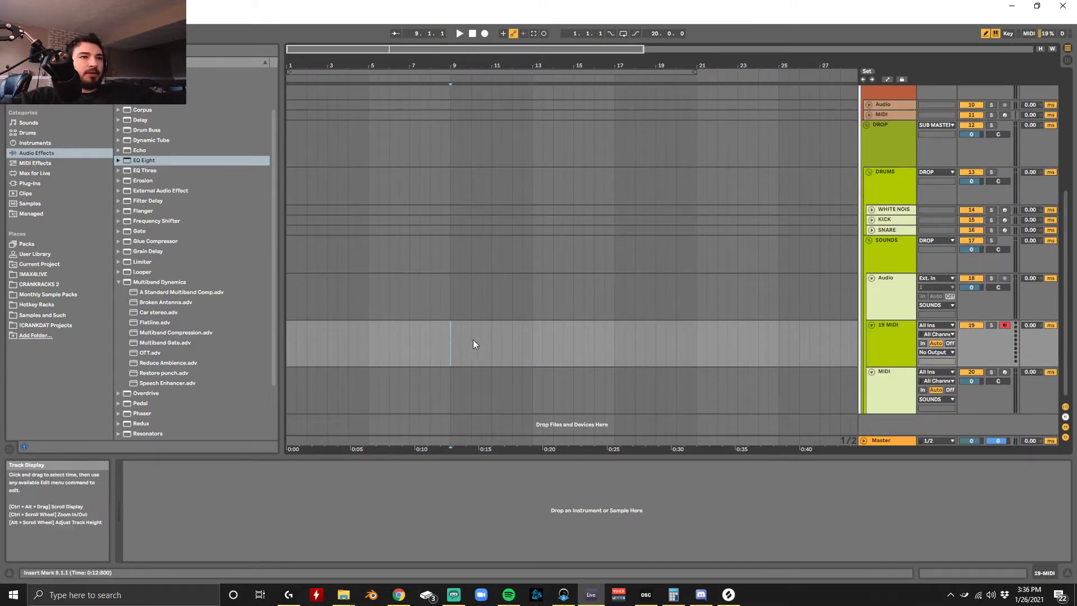
Step: Load the Wavetable instrument onto the new MIDI track
{"action": "left_click", "coordinate": [29, 183]}
{"action": "scroll", "coordinate": [165, 343], "scroll_direction": "up", "scroll_amount": 1}
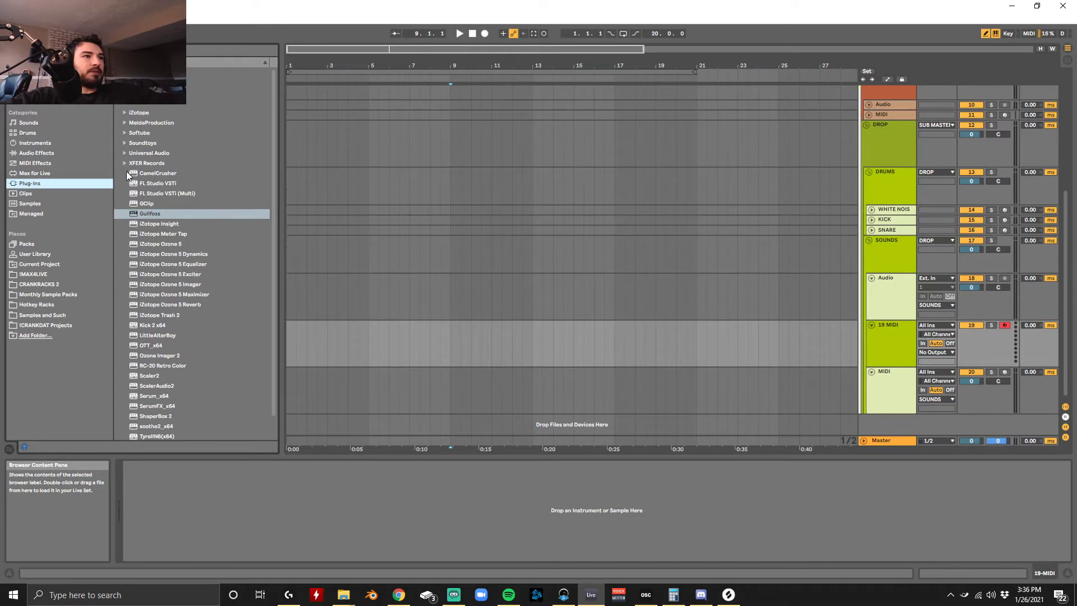
{"action": "left_click", "coordinate": [84, 144]}
{"action": "double_click", "coordinate": [148, 181]}
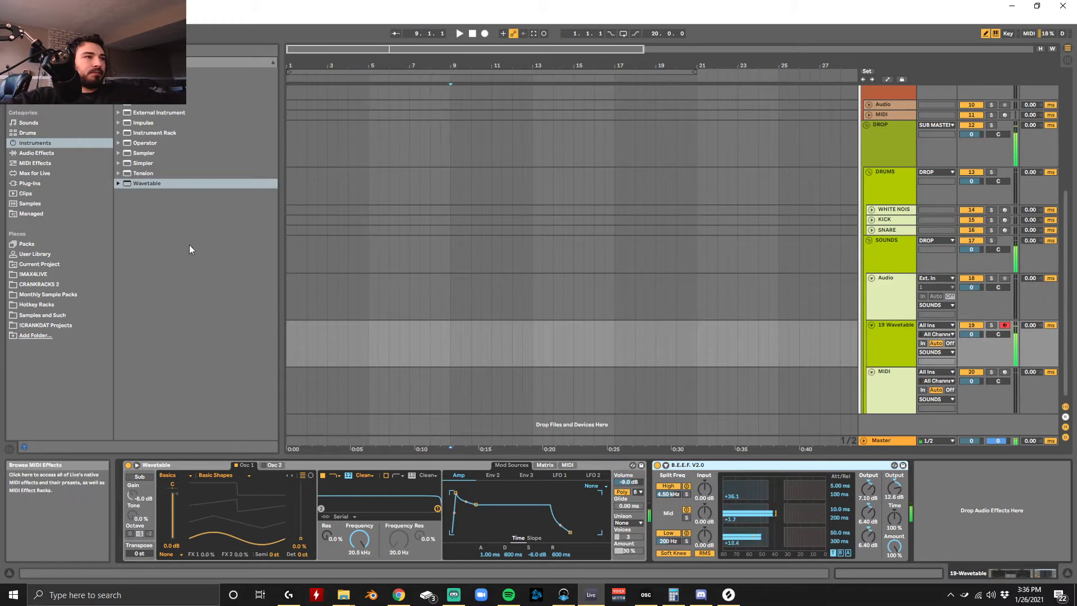
Step: Shape Wavetable's Amp envelope to 0 ms attack, 647 ms decay, 0 dB sustain and about 1.5 ms release
{"action": "left_click_drag", "start_coordinate": [570, 532], "coordinate": [570, 532]}
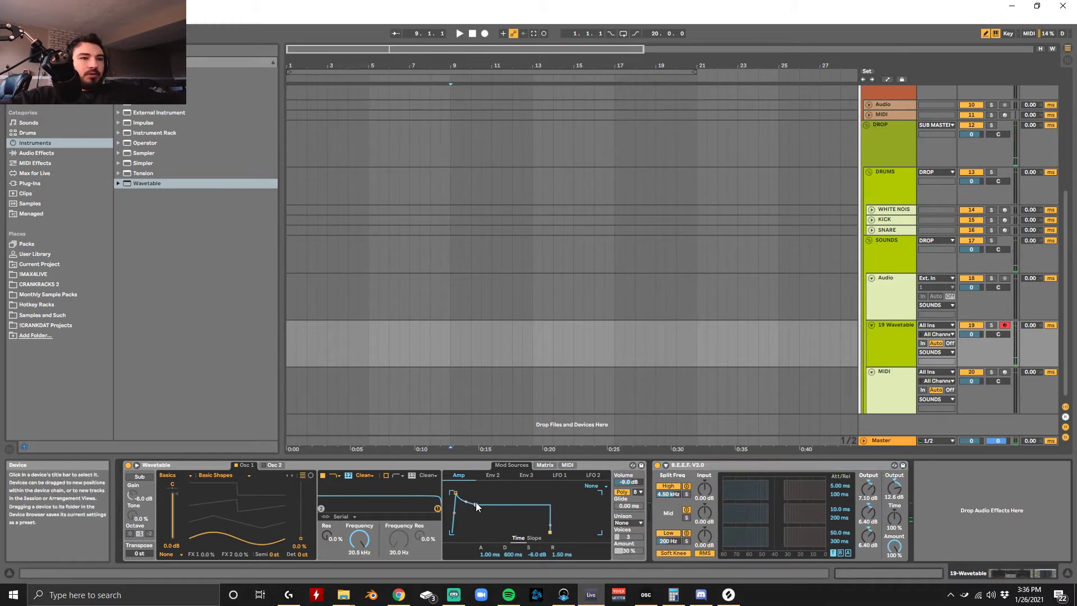
{"action": "left_click_drag", "start_coordinate": [476, 505], "coordinate": [451, 492]}
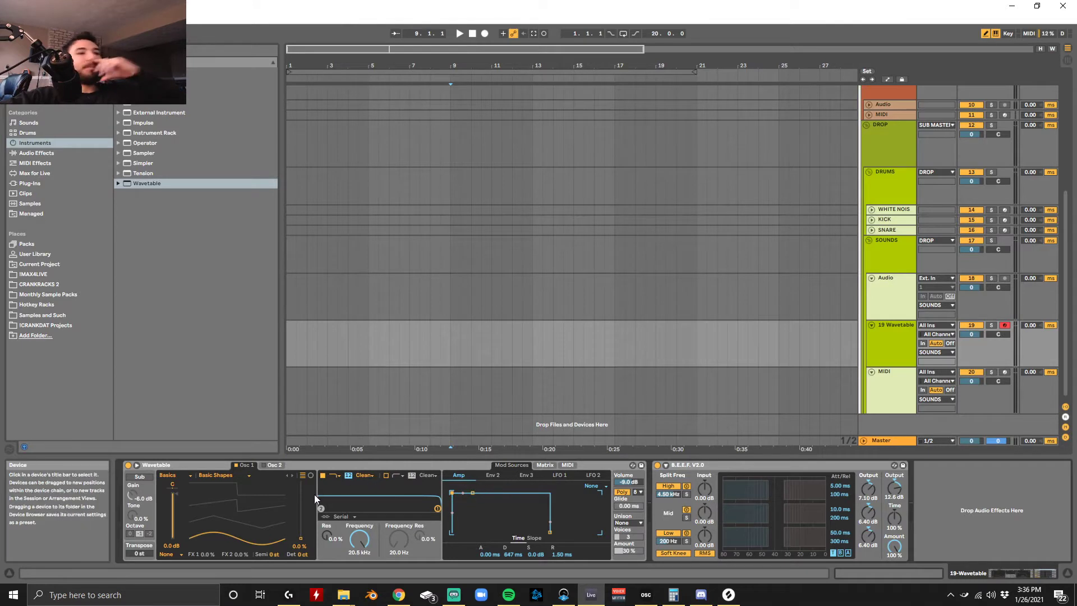
Step: Switch oscillator 1 to the Beating 5 wavetable and set its wave position to 17%
{"action": "left_click_drag", "start_coordinate": [303, 493], "coordinate": [302, 455]}
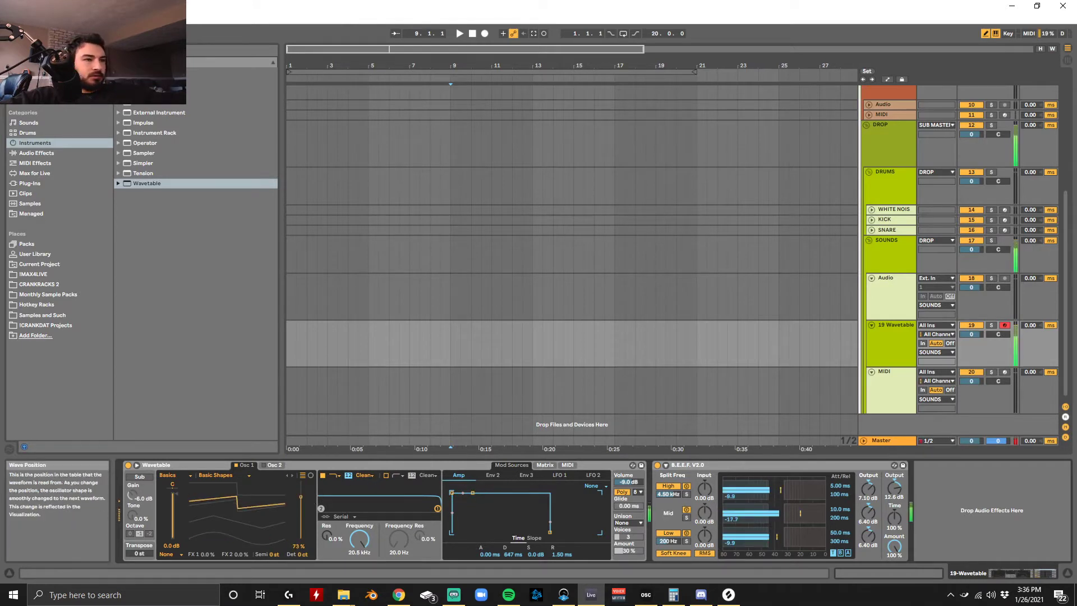
{"action": "left_click", "coordinate": [224, 475]}
{"action": "left_click", "coordinate": [230, 386]}
{"action": "left_click_drag", "start_coordinate": [300, 497], "coordinate": [301, 516]}
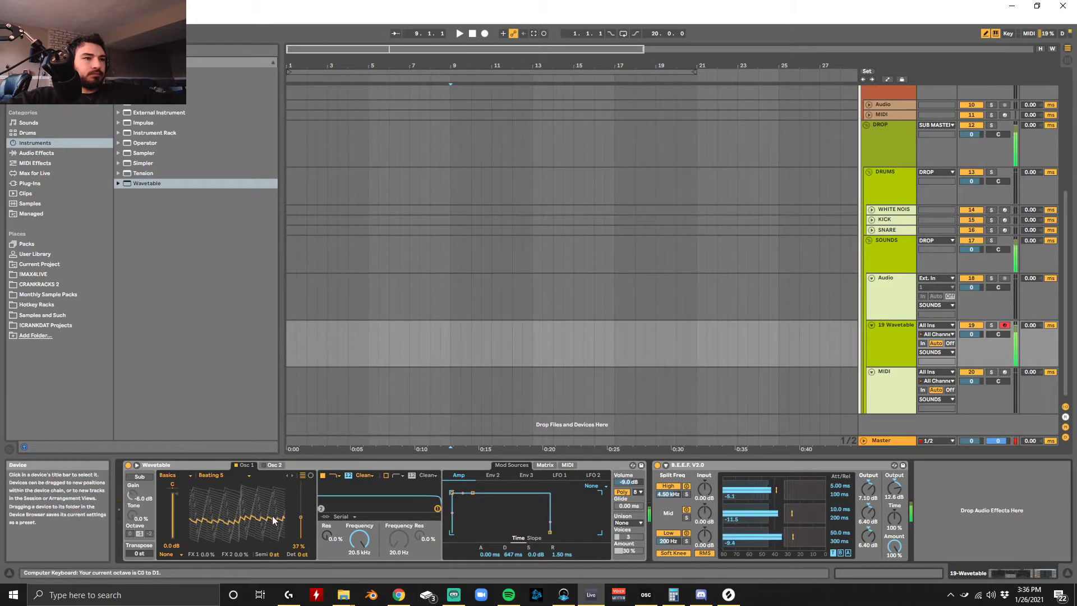
{"action": "left_click_drag", "start_coordinate": [303, 518], "coordinate": [303, 530]}
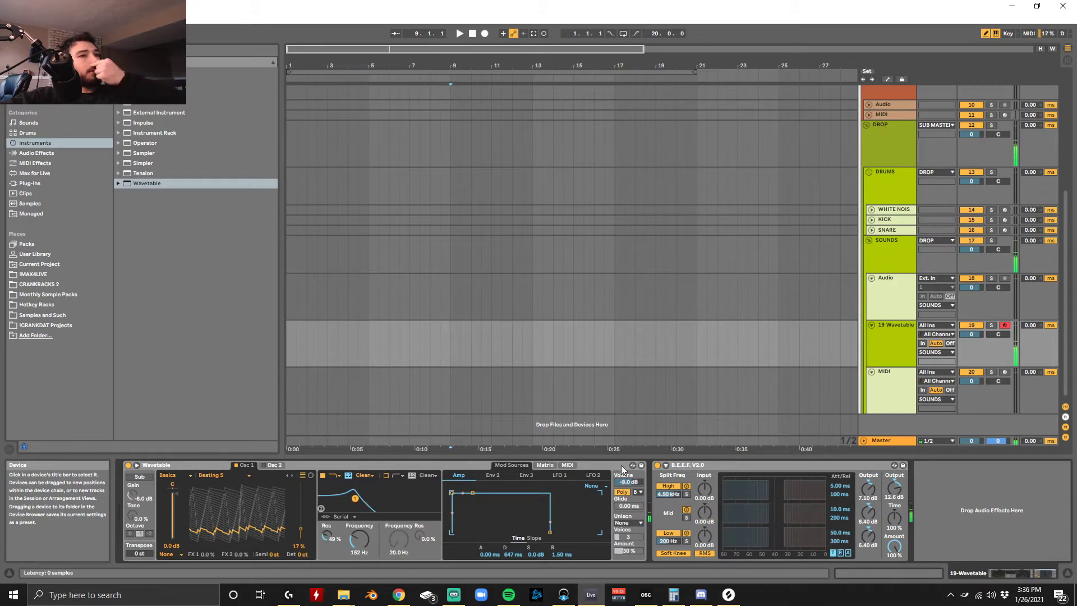
Step: Modulate the Filter 1 frequency with Env 2 by an amount of 84 in the modulation matrix
{"action": "left_click", "coordinate": [544, 466]}
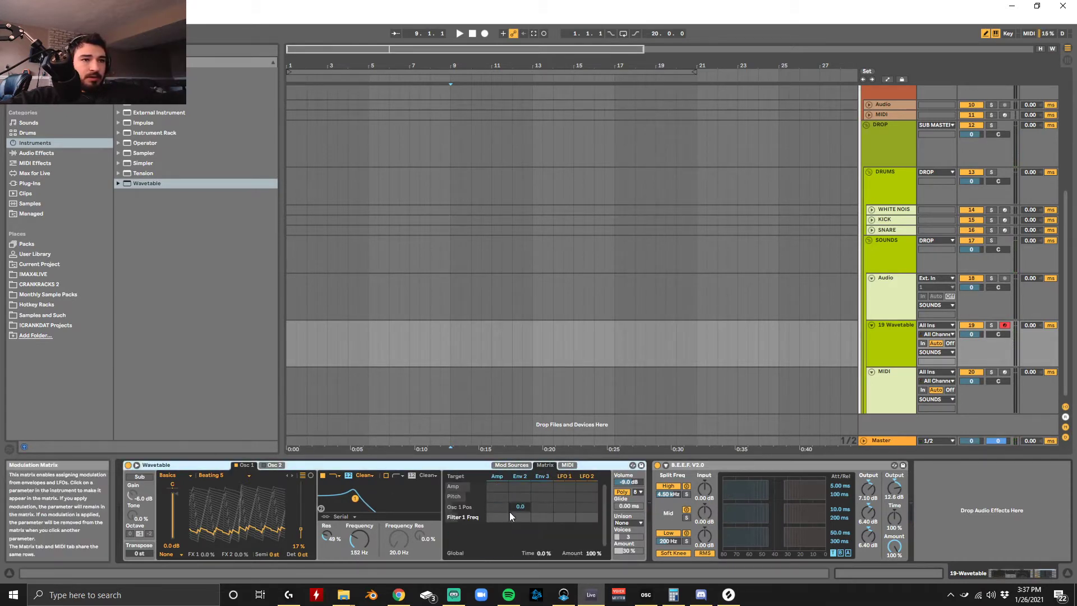
{"action": "left_click", "coordinate": [520, 517]}
{"action": "left_click", "coordinate": [519, 467]}
{"action": "left_click", "coordinate": [537, 466]}
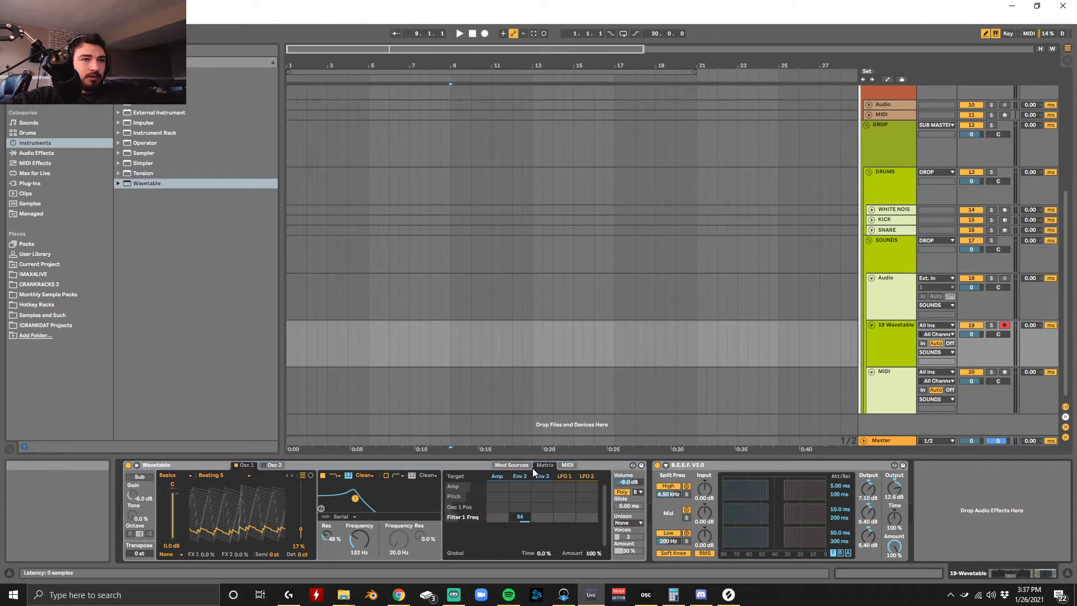
Step: Shape Env 2 with an attack of 148 ms, a decay of 2.04 s and a sustain of 1.4%
{"action": "left_click", "coordinate": [520, 477]}
{"action": "left_click_drag", "start_coordinate": [475, 512], "coordinate": [483, 531]}
{"action": "left_click_drag", "start_coordinate": [458, 494], "coordinate": [466, 494]}
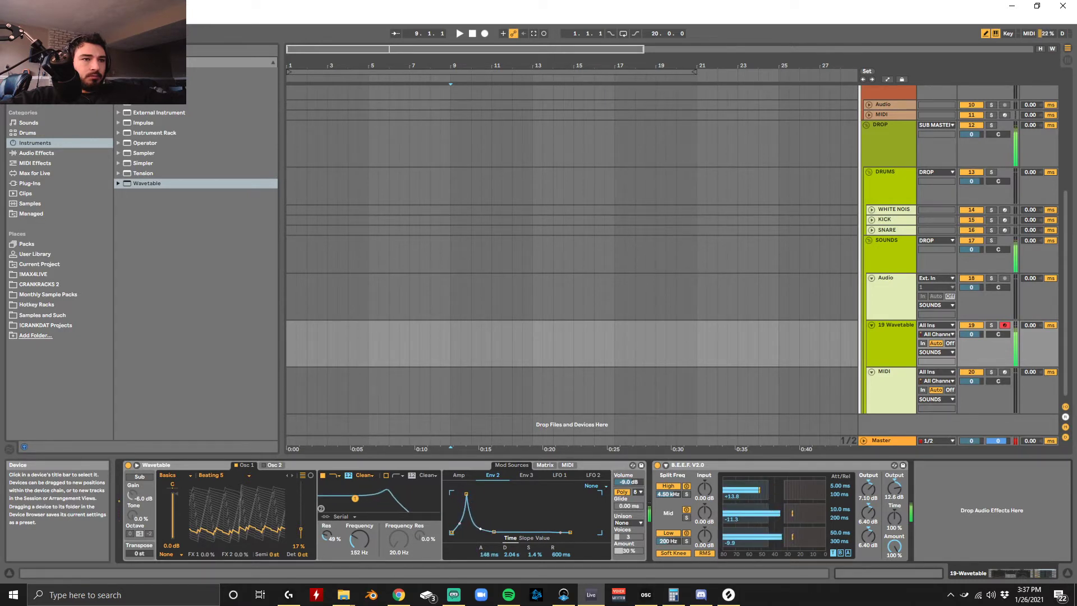
Step: Set Env 2's decay to 1.25 s and sustain to 0%, and modulate Osc 1 Pos with Env 2 by 63
{"action": "left_click_drag", "start_coordinate": [493, 531], "coordinate": [489, 532]}
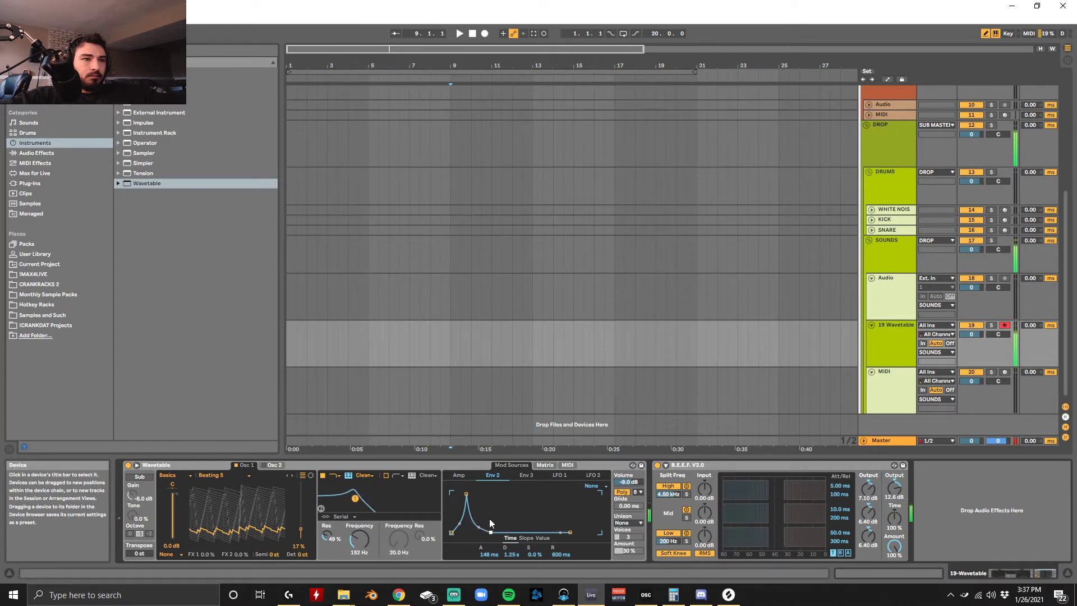
{"action": "left_click", "coordinate": [543, 464]}
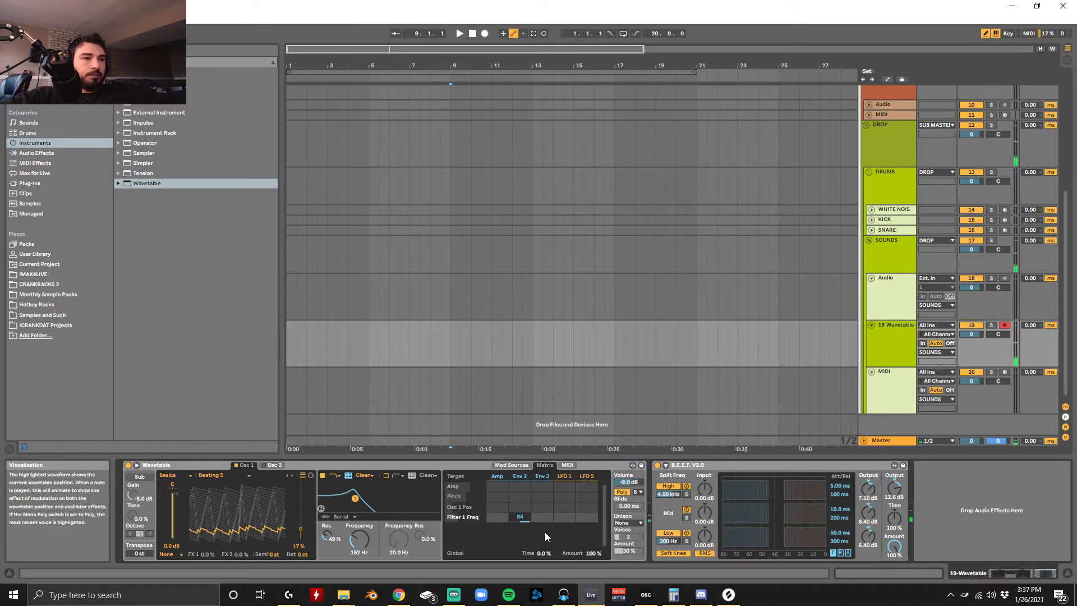
{"action": "left_click", "coordinate": [519, 507]}
{"action": "left_click_drag", "start_coordinate": [520, 506], "coordinate": [520, 504]}
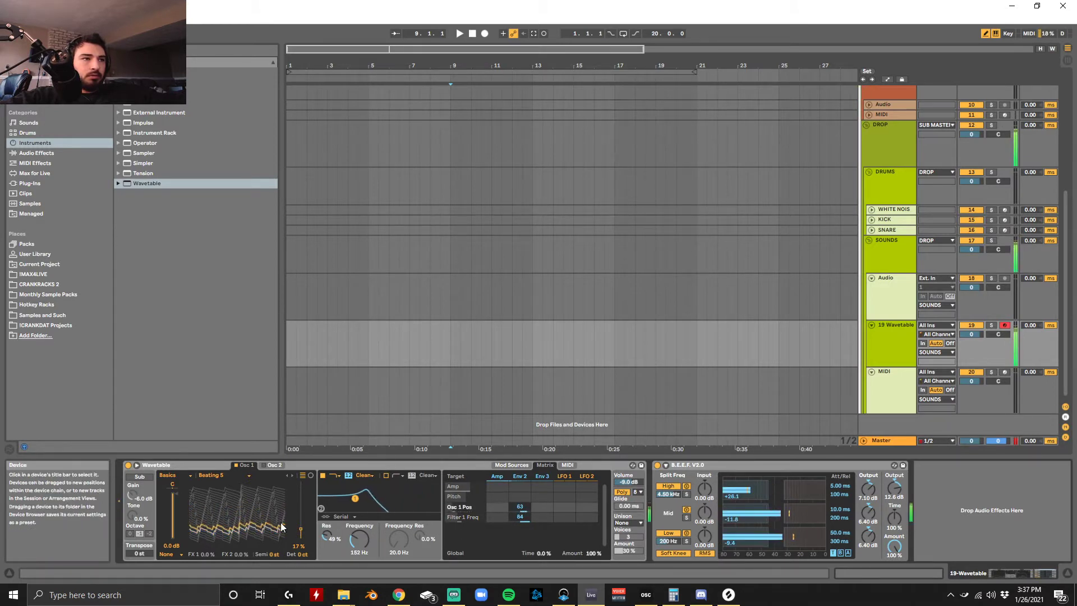
Step: Try the Galactica, FM Harmonics and Beating 4 wavetables on oscillator 1, raising the wave position to 37%
{"action": "mouse_move", "coordinate": [301, 530]}
{"action": "left_mouse_down"}
{"action": "mouse_move", "coordinate": [301, 503]}
{"action": "mouse_move", "coordinate": [301, 527]}
{"action": "left_mouse_up"}
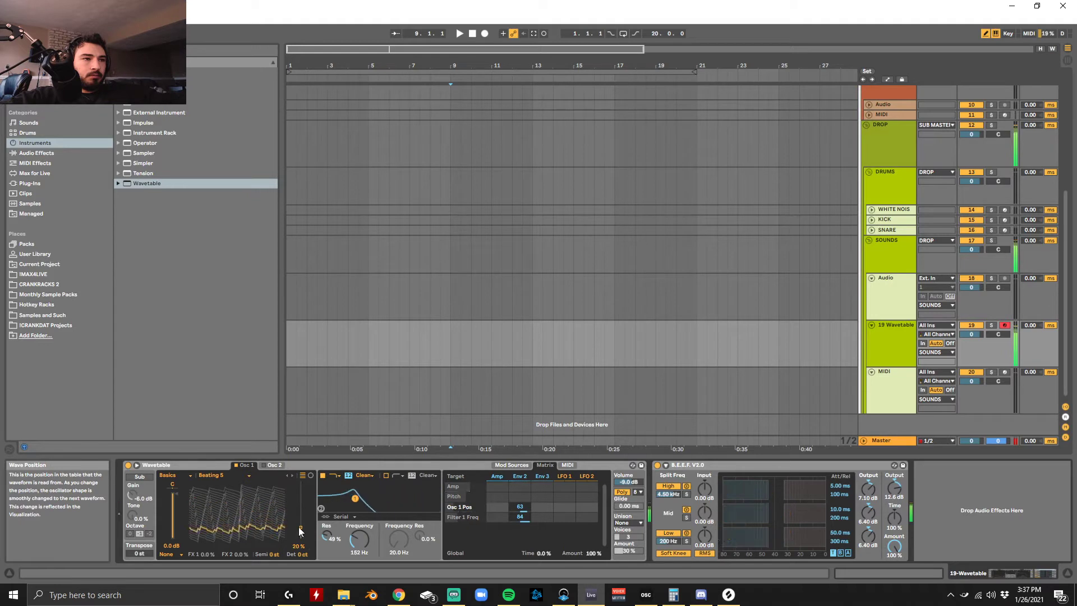
{"action": "left_click", "coordinate": [220, 476]}
{"action": "left_click", "coordinate": [220, 477]}
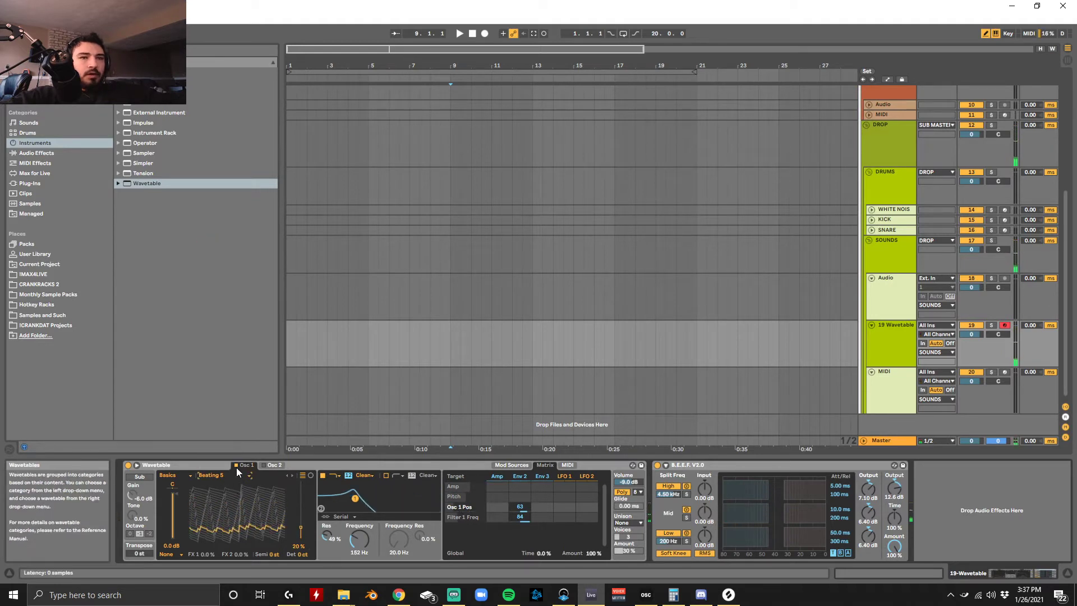
{"action": "left_click", "coordinate": [214, 475]}
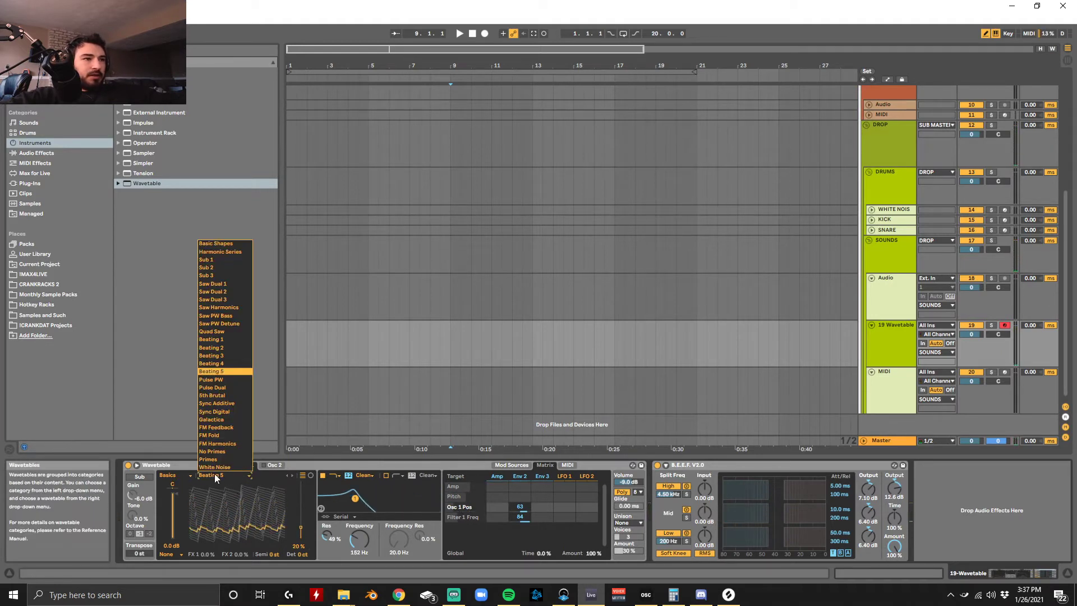
{"action": "left_click", "coordinate": [213, 419]}
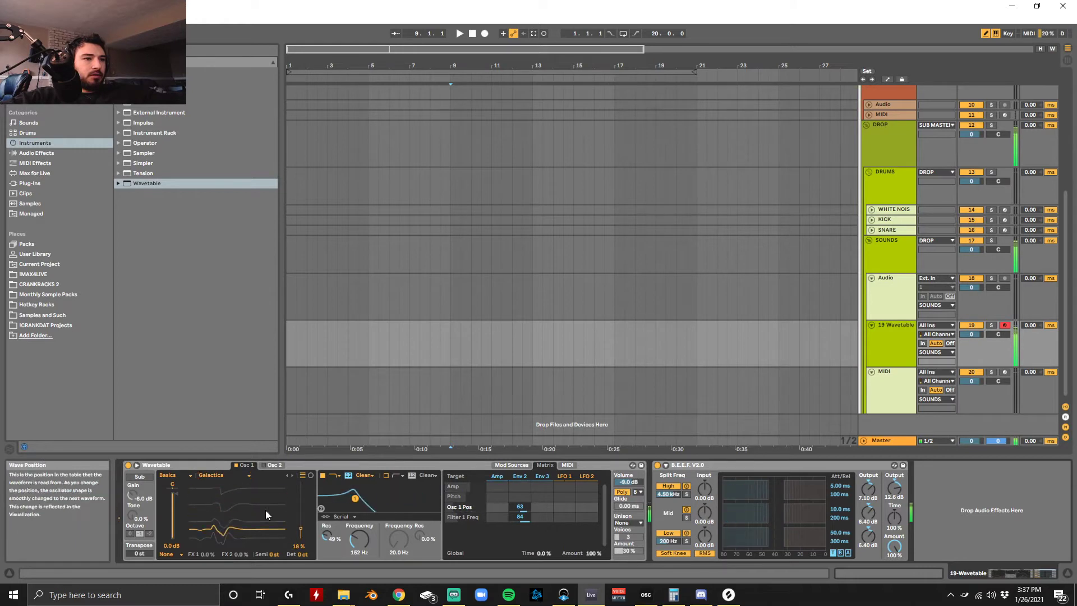
{"action": "left_click", "coordinate": [221, 475]}
{"action": "left_click", "coordinate": [233, 442]}
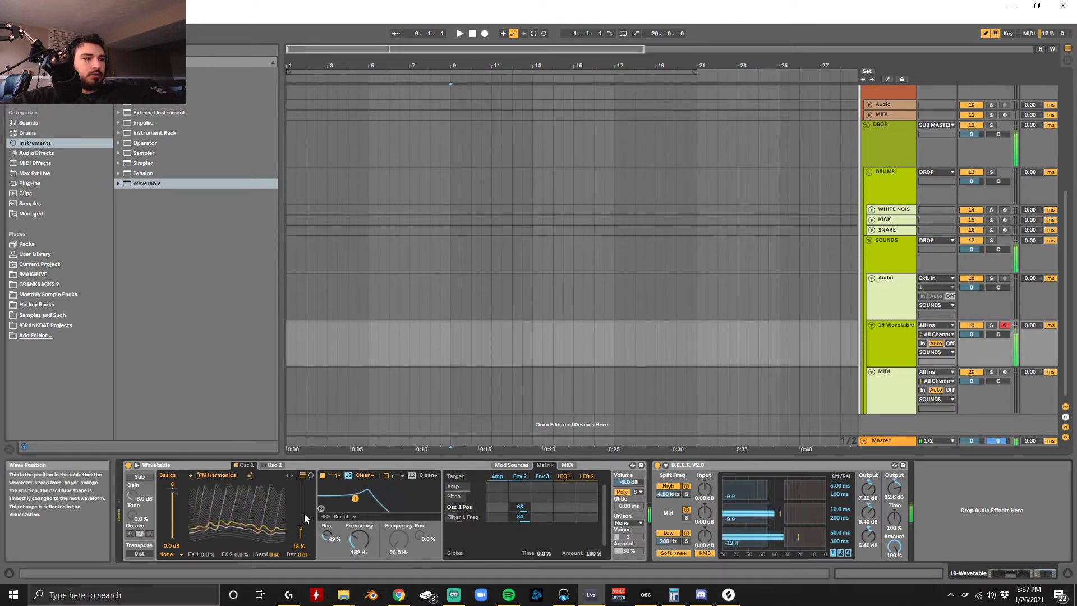
{"action": "left_click_drag", "start_coordinate": [303, 514], "coordinate": [302, 503]}
{"action": "left_click", "coordinate": [223, 475]}
{"action": "left_click", "coordinate": [230, 362]}
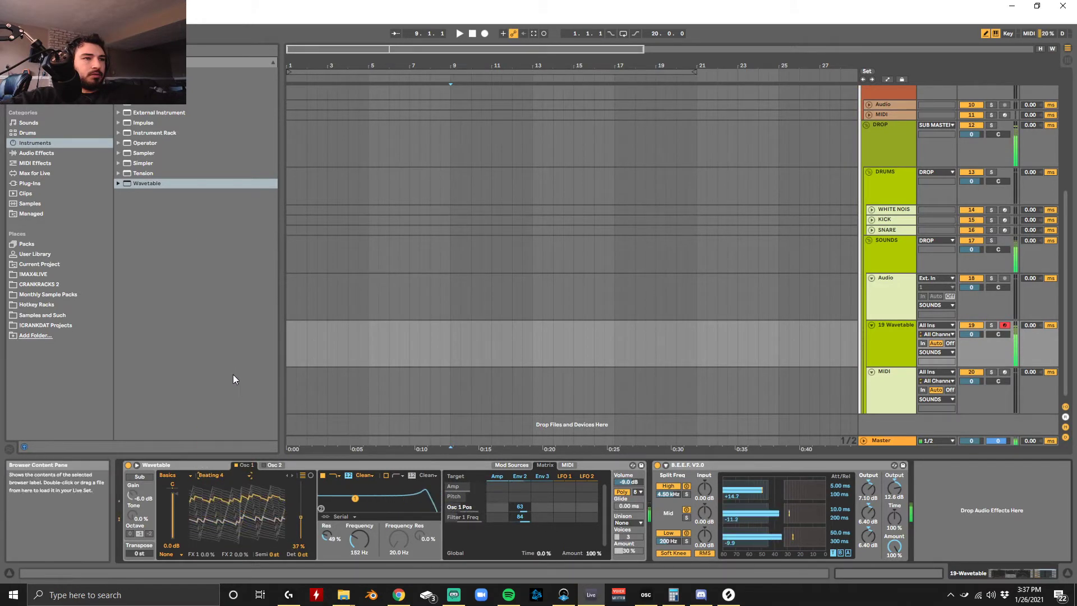
Step: Switch oscillator 1 to the Harsh Vowel wavetable from the Formant category and set its wave position to 23%
{"action": "left_click", "coordinate": [184, 476]}
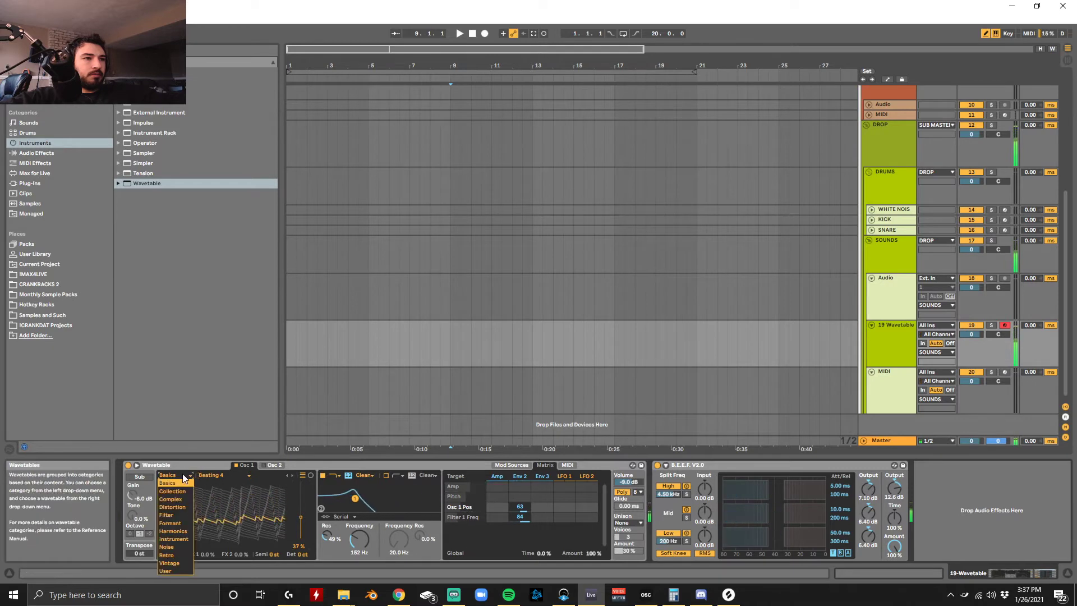
{"action": "left_click", "coordinate": [182, 524]}
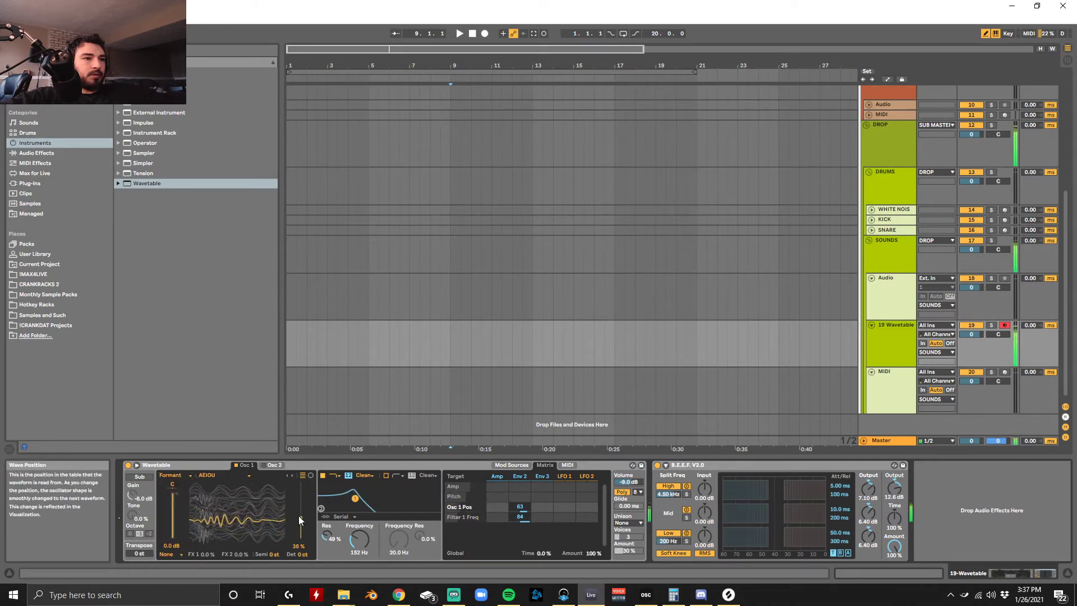
{"action": "left_click", "coordinate": [226, 474]}
{"action": "left_click", "coordinate": [230, 412]}
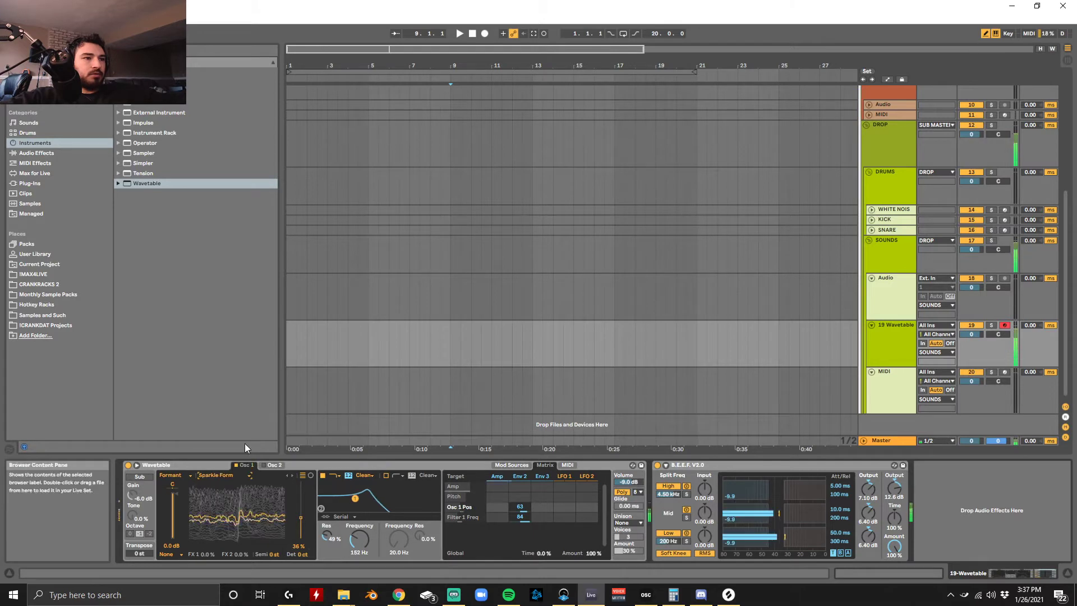
{"action": "left_click_drag", "start_coordinate": [302, 516], "coordinate": [304, 537]}
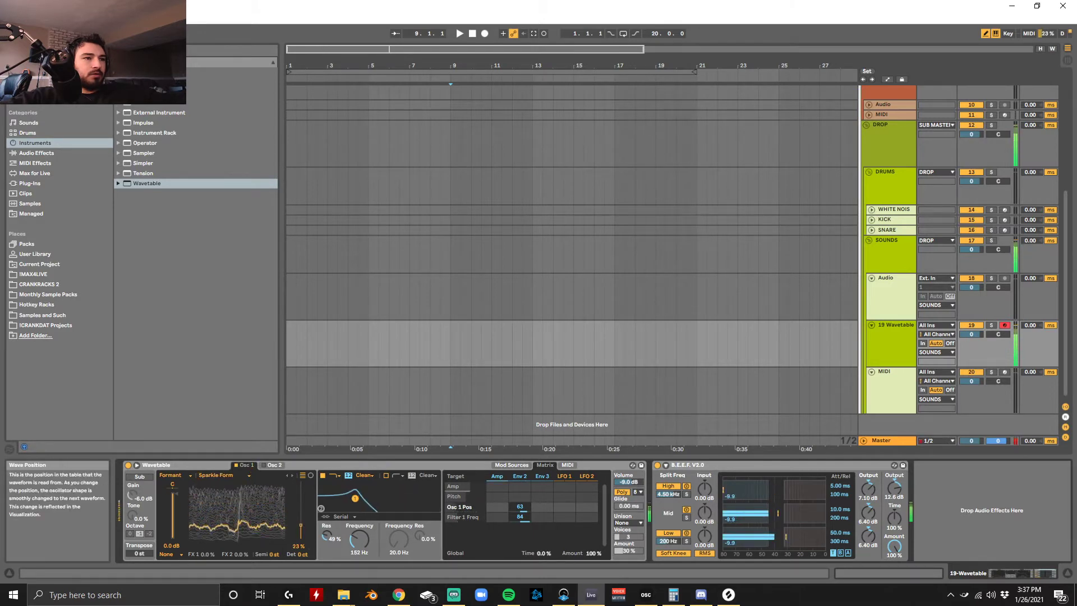
{"action": "left_click", "coordinate": [208, 475]}
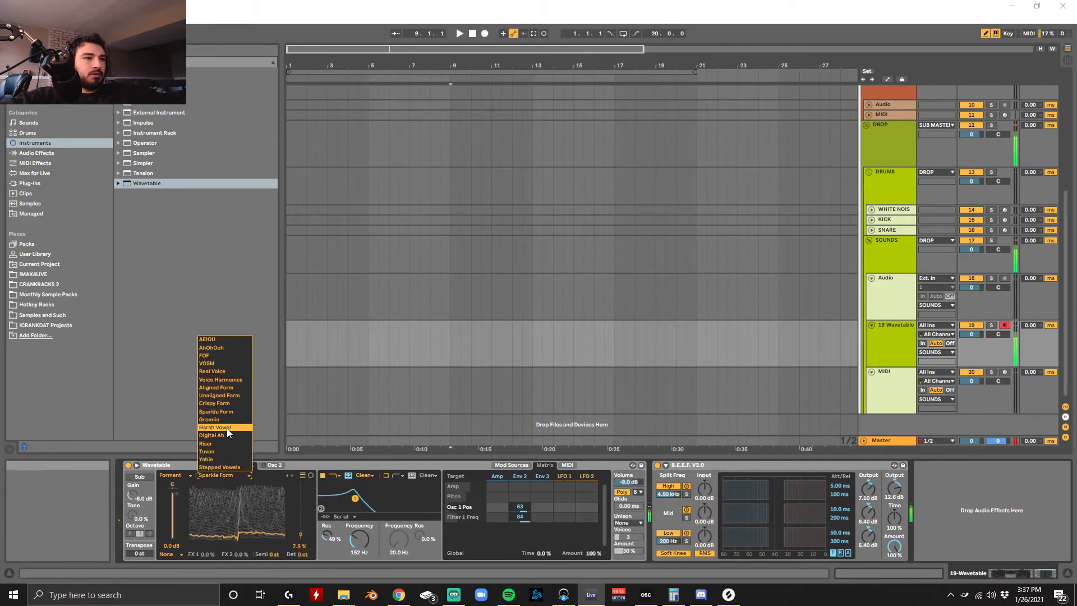
{"action": "left_click", "coordinate": [233, 426]}
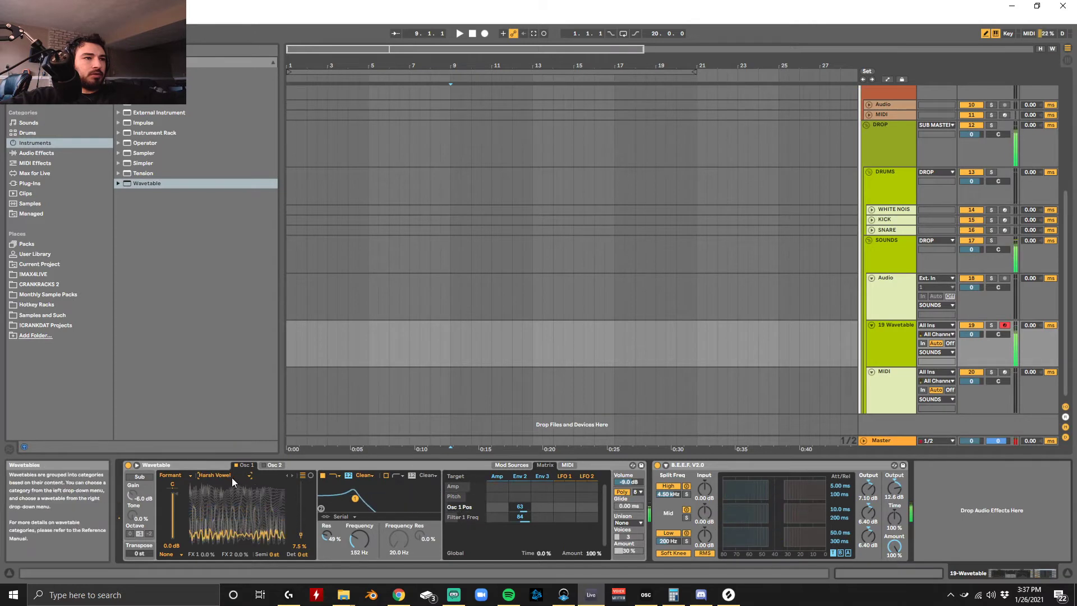
{"action": "left_click_drag", "start_coordinate": [302, 535], "coordinate": [301, 525]}
Step: Insert a Vocoder between Wavetable and B.E.E.F. V2.0 and set its carrier to Modulator
{"action": "left_click", "coordinate": [52, 152]}
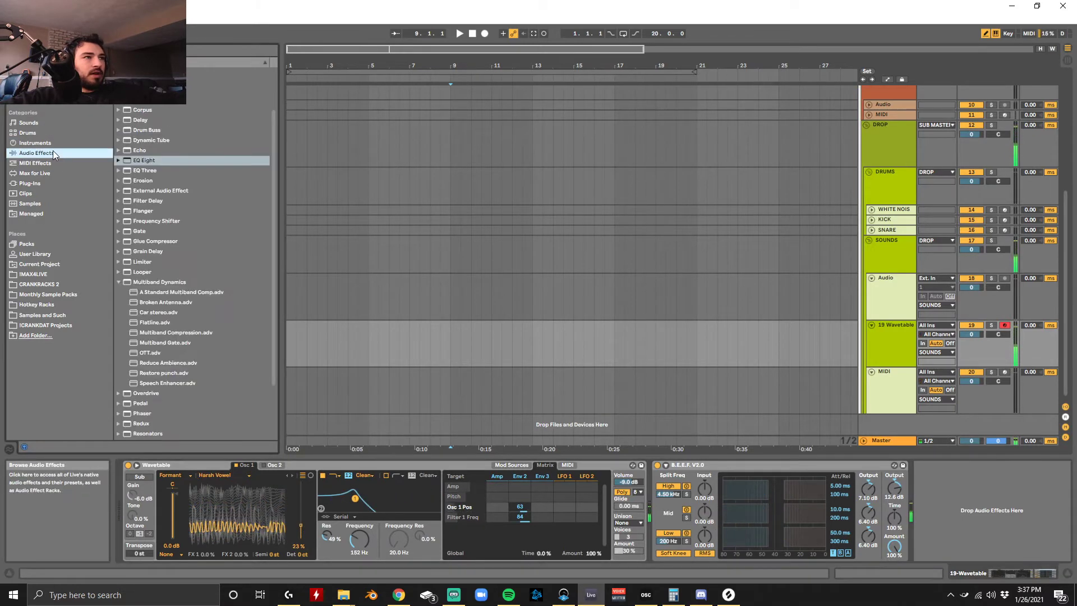
{"action": "left_click", "coordinate": [61, 143]}
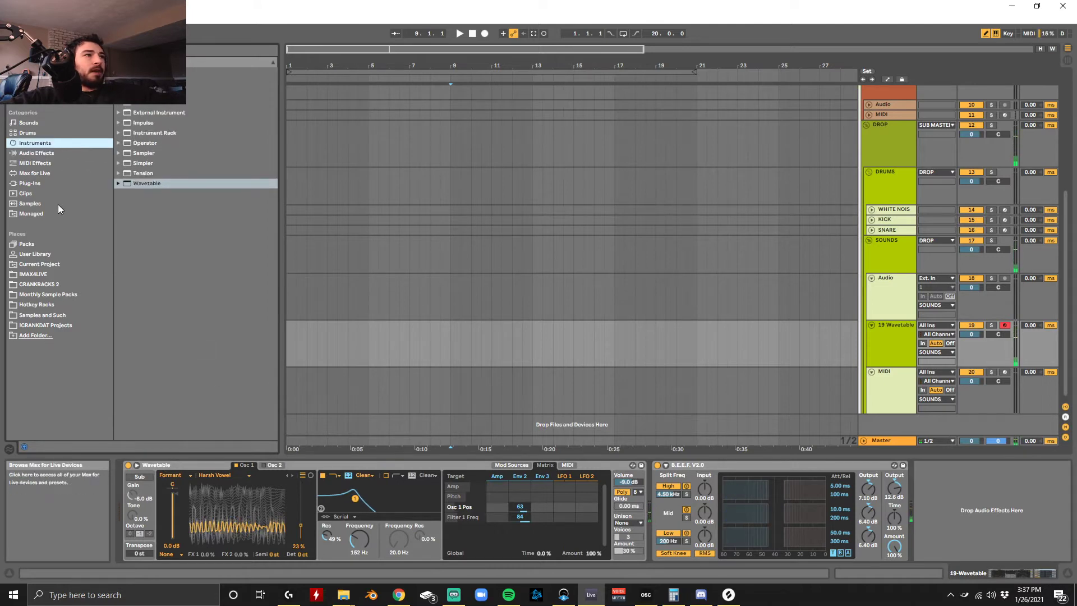
{"action": "left_click", "coordinate": [69, 153]}
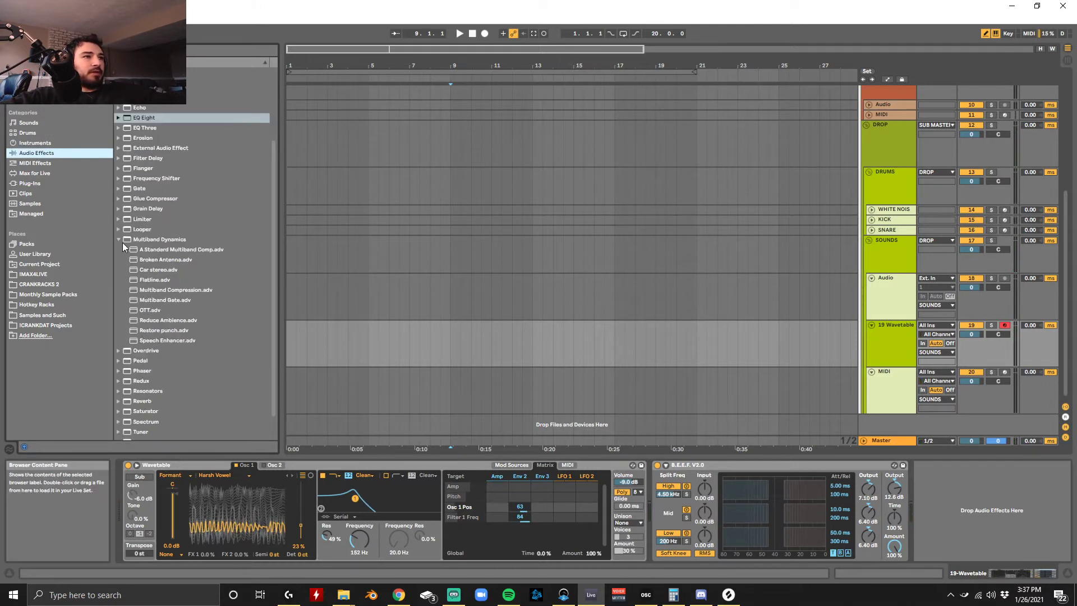
{"action": "left_click", "coordinate": [119, 240]}
{"action": "left_click_drag", "start_coordinate": [145, 435], "coordinate": [645, 505]}
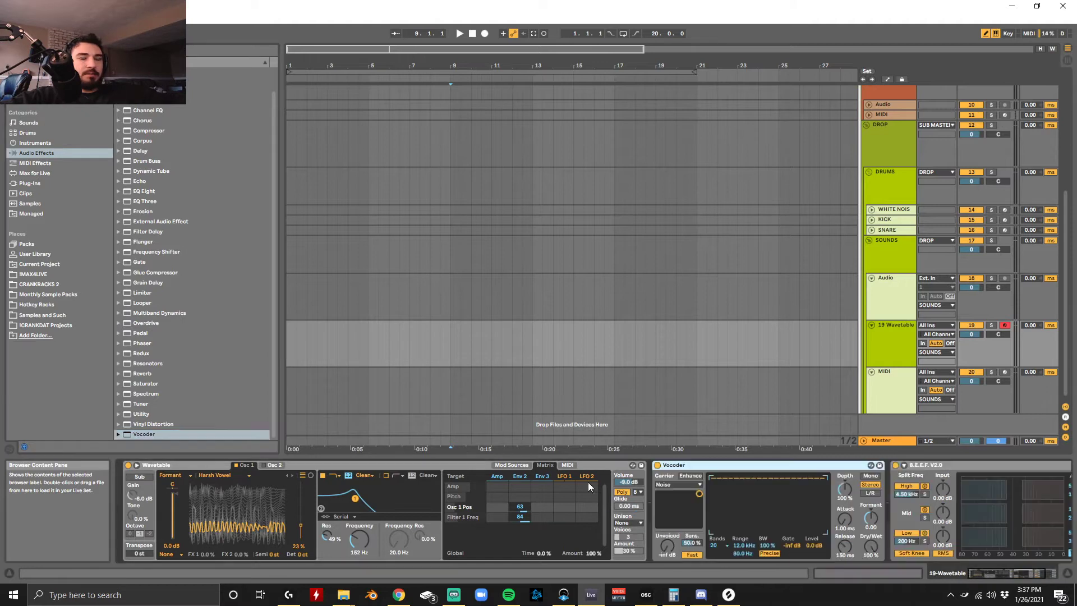
{"action": "left_click", "coordinate": [687, 483]}
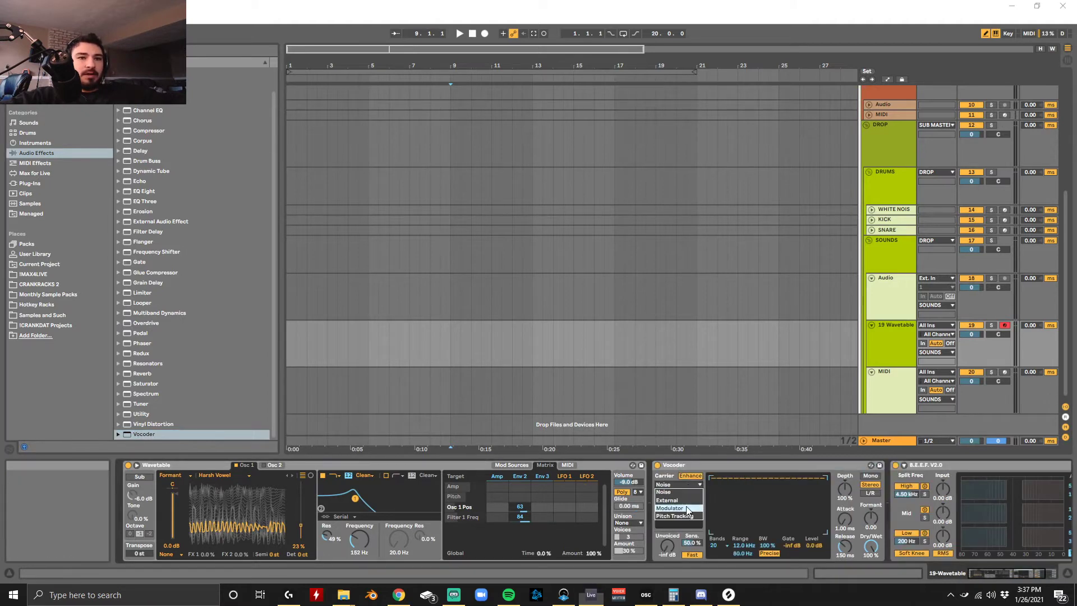
{"action": "left_click", "coordinate": [685, 506]}
Step: Set the Vocoder to 40 bands, a 20 Hz to 18 kHz range, 6 dB level, 105% depth and 154 ms release
{"action": "left_click_drag", "start_coordinate": [744, 546], "coordinate": [744, 516]}
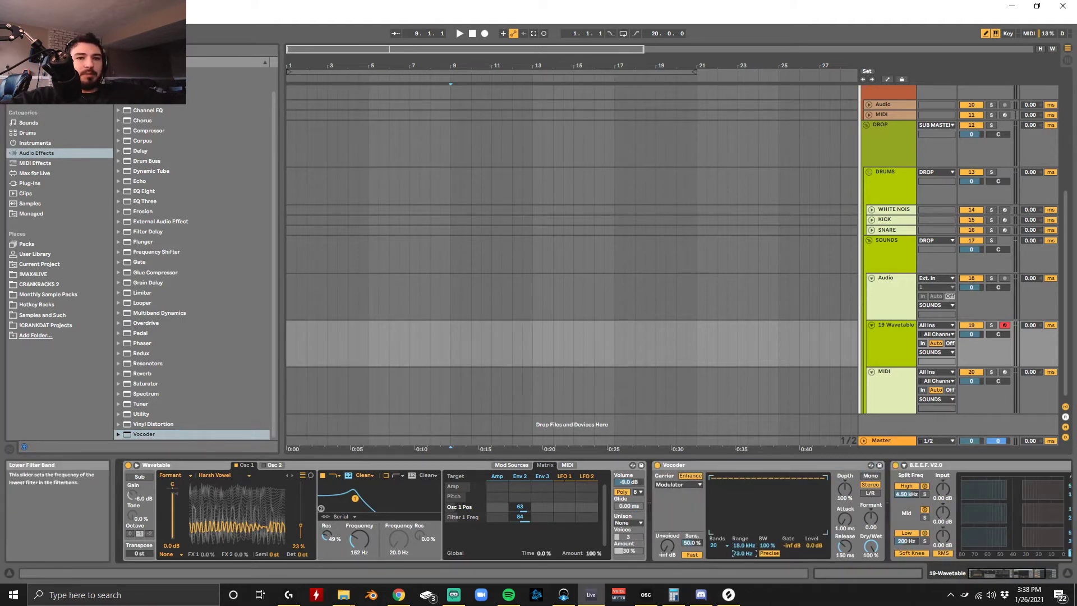
{"action": "left_click_drag", "start_coordinate": [743, 553], "coordinate": [743, 581]}
{"action": "left_click", "coordinate": [719, 545]}
{"action": "left_click", "coordinate": [717, 545]}
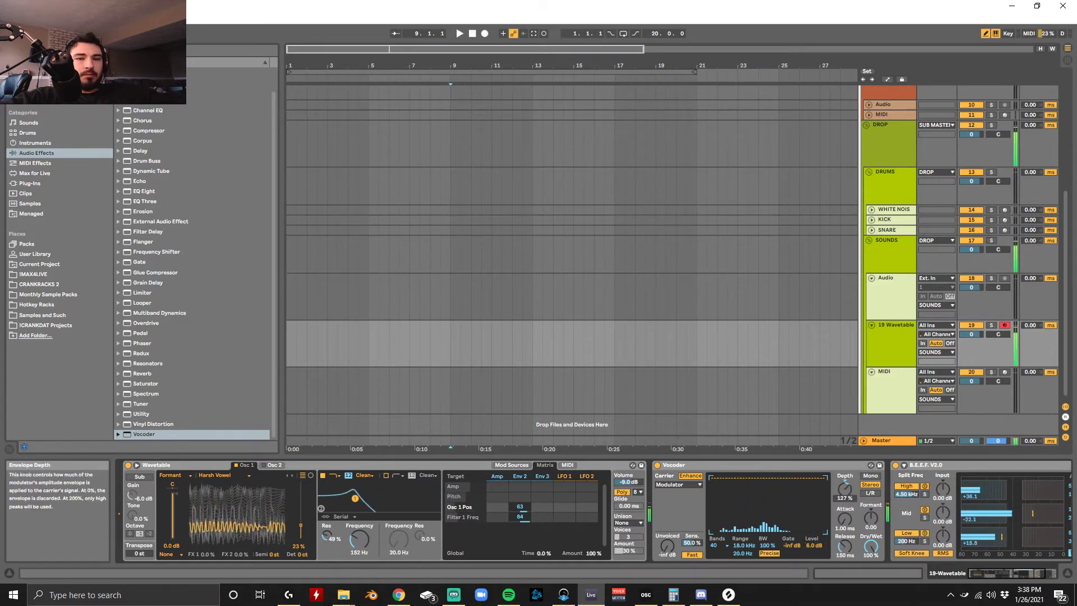
{"action": "left_click_drag", "start_coordinate": [845, 489], "coordinate": [844, 485]}
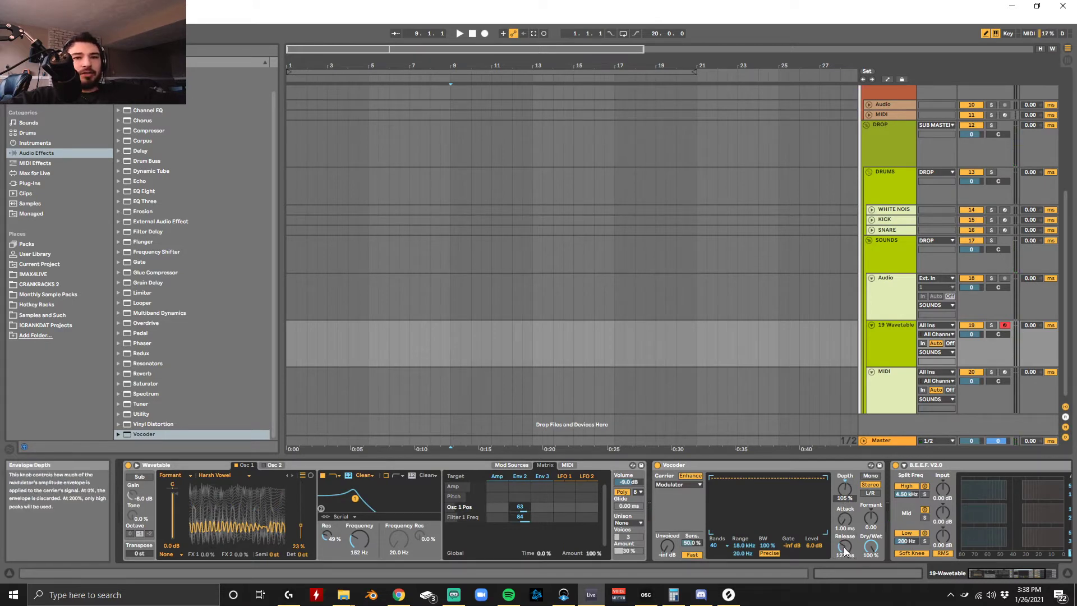
{"action": "left_click_drag", "start_coordinate": [845, 546], "coordinate": [845, 536]}
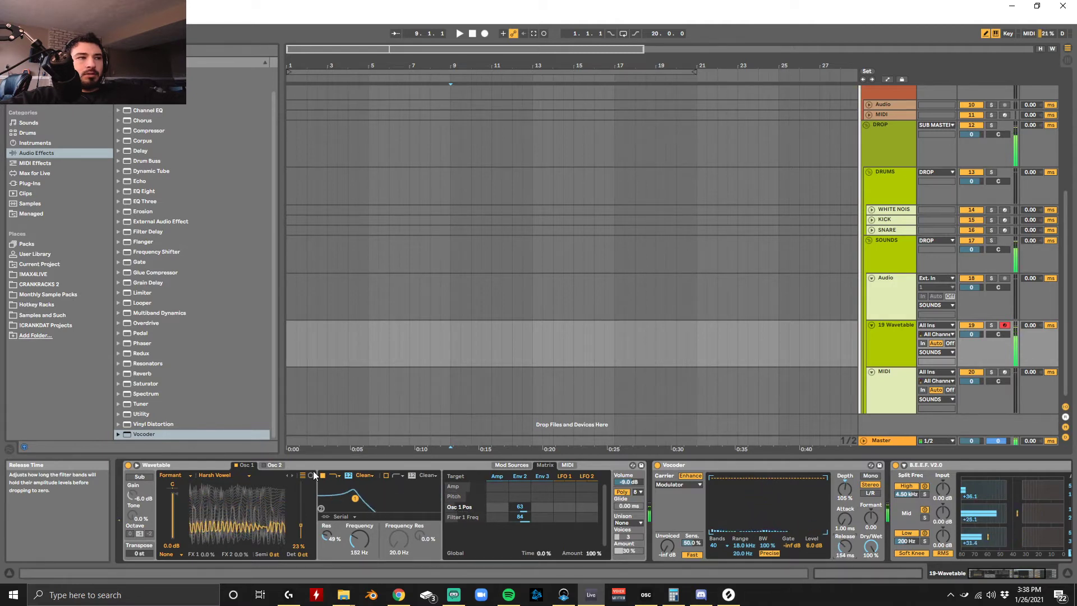
Step: Collapse the B.E.E.F. V2.0 device and duplicate it in the chain
{"action": "left_click_drag", "start_coordinate": [1017, 577], "coordinate": [1035, 576]}
{"action": "double_click", "coordinate": [843, 466]}
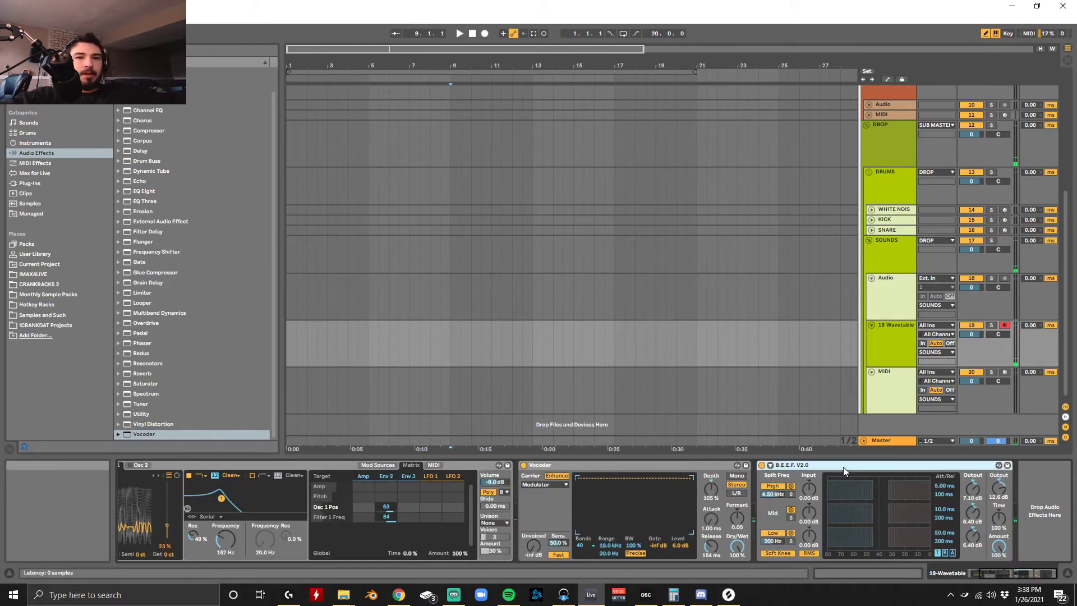
{"action": "key", "text": "ctrl+d"}
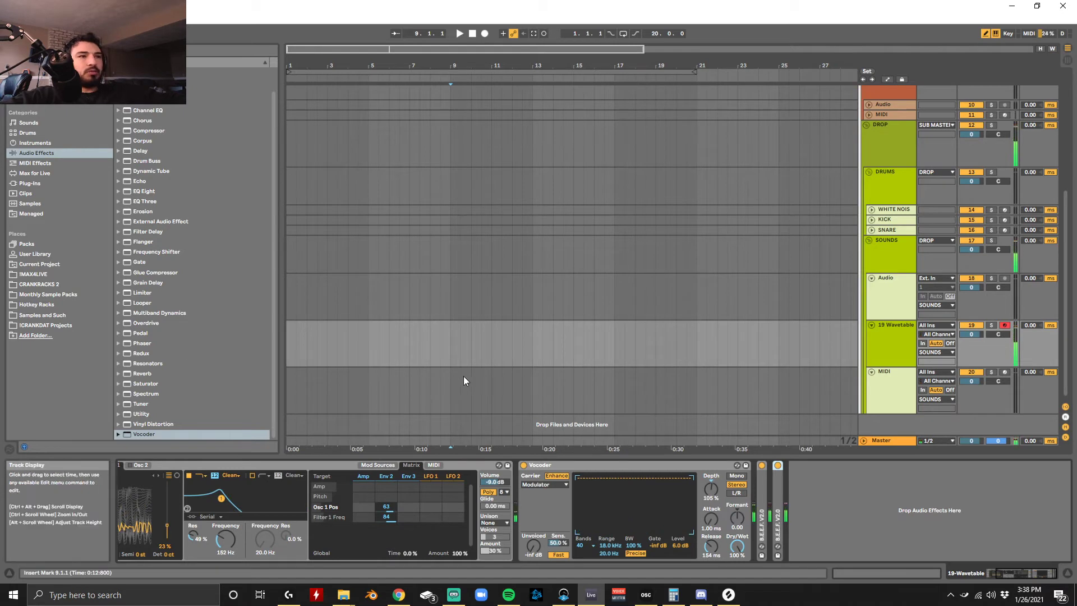
Step: Add a Limiter at the end of the chain with a 0 dB ceiling and 6 ms lookahead, and collapse it
{"action": "double_click", "coordinate": [143, 293]}
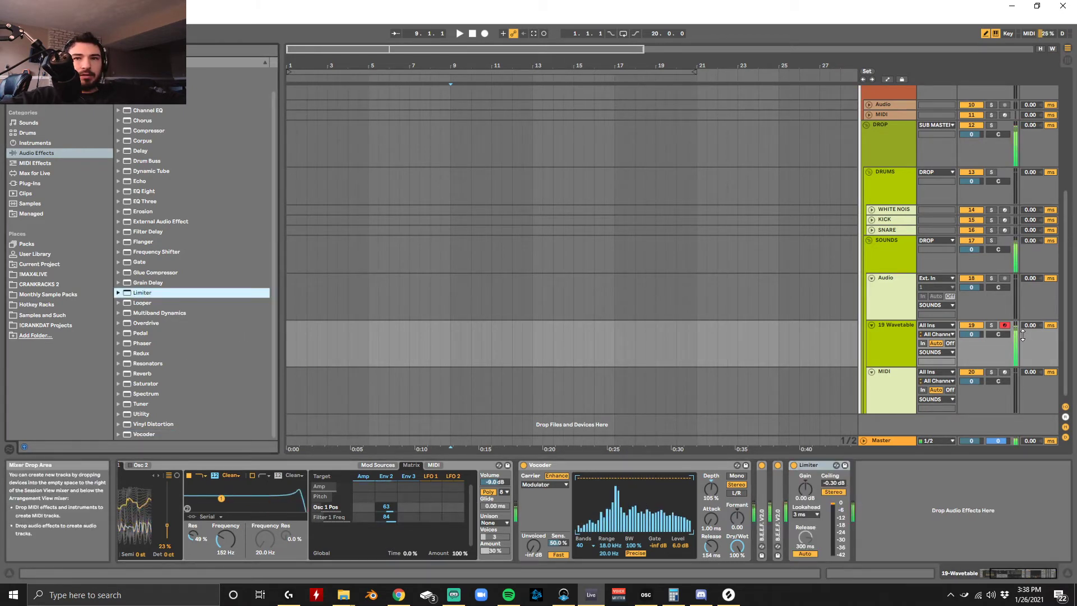
{"action": "left_click_drag", "start_coordinate": [835, 505], "coordinate": [834, 471]}
{"action": "left_click", "coordinate": [806, 514]}
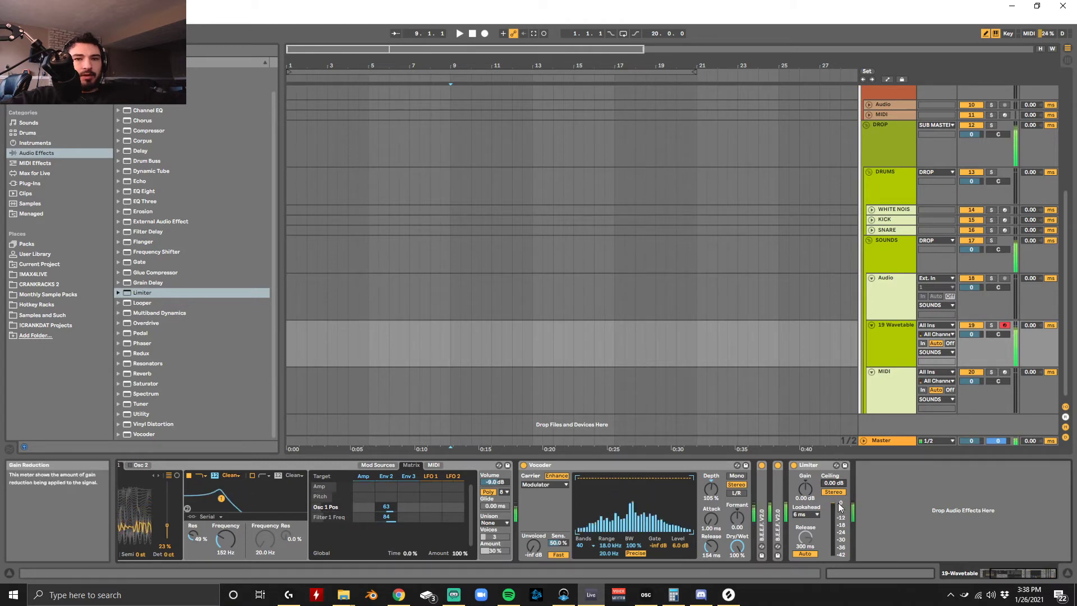
{"action": "double_click", "coordinate": [820, 468]}
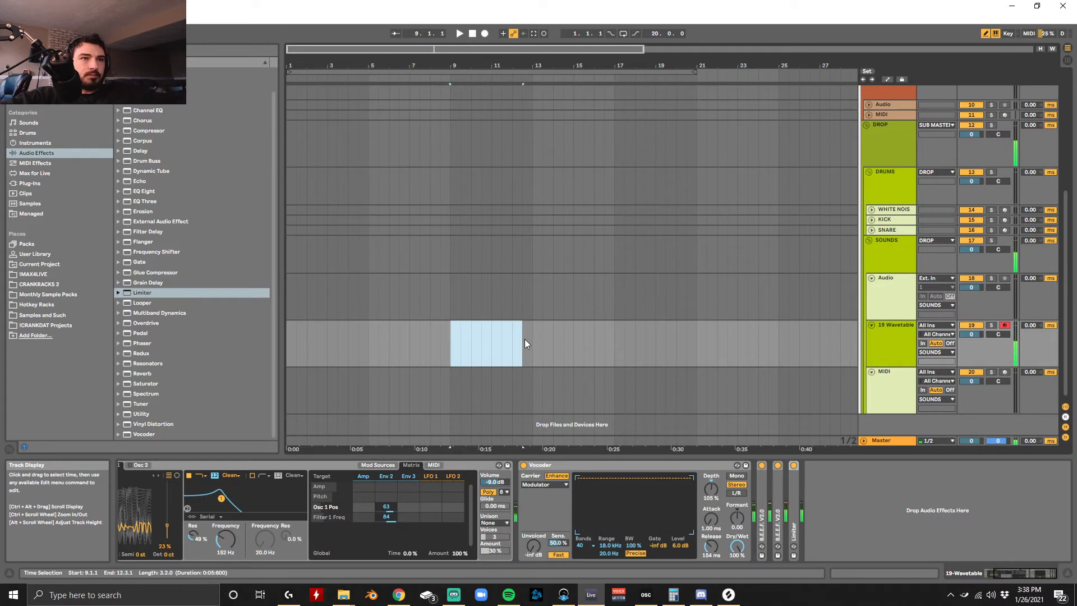
Step: Add an EQ Eight after the Limiter and enable band 1 as a low cut at 150 Hz
{"action": "double_click", "coordinate": [162, 190]}
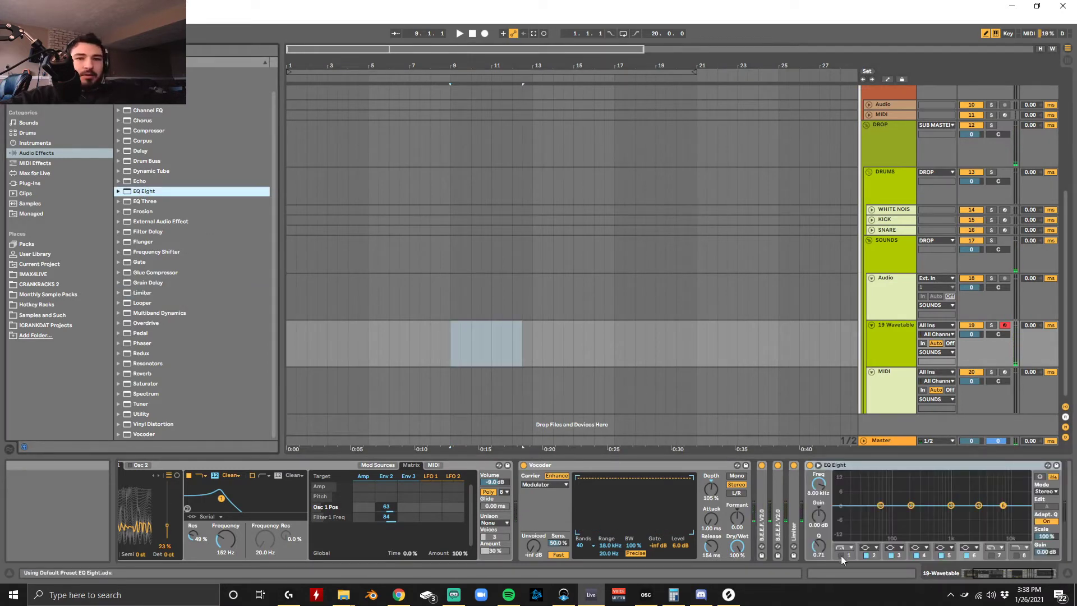
{"action": "left_click", "coordinate": [841, 555]}
{"action": "left_click_drag", "start_coordinate": [820, 485], "coordinate": [820, 458]}
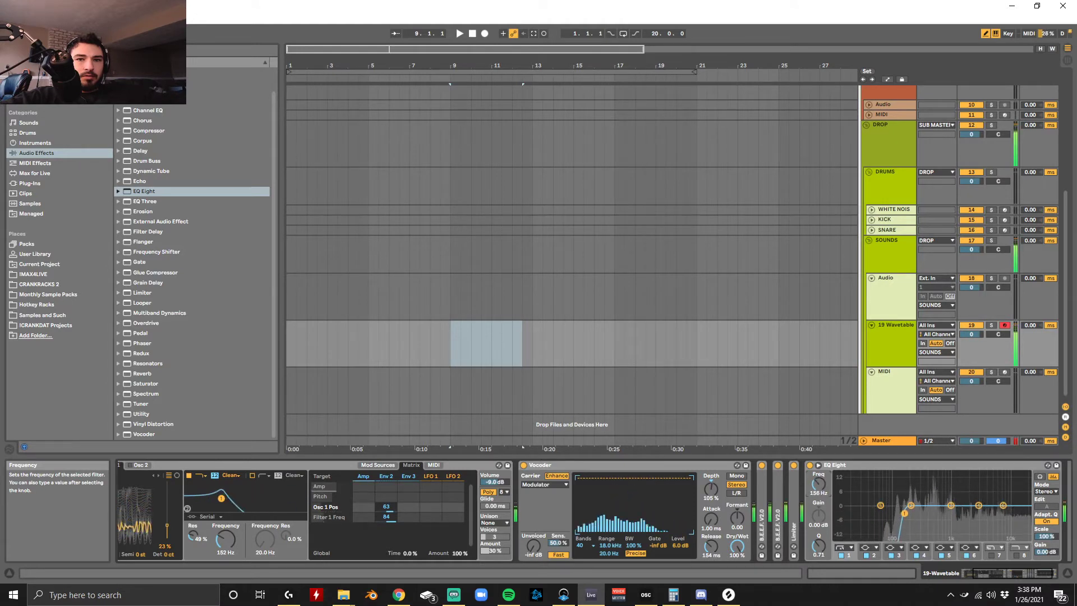
{"action": "type", "text": "150"}
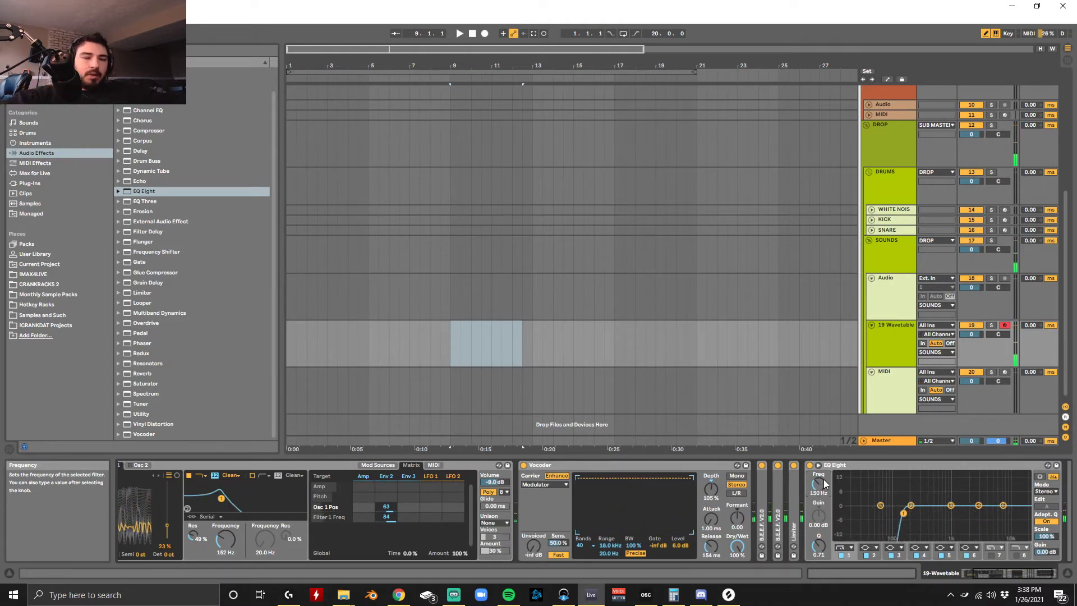
Step: Create a four-bar MIDI clip at bar 9 on the Wavetable track and draw a one-bar low note at its start
{"action": "left_click_drag", "start_coordinate": [453, 355], "coordinate": [525, 360]}
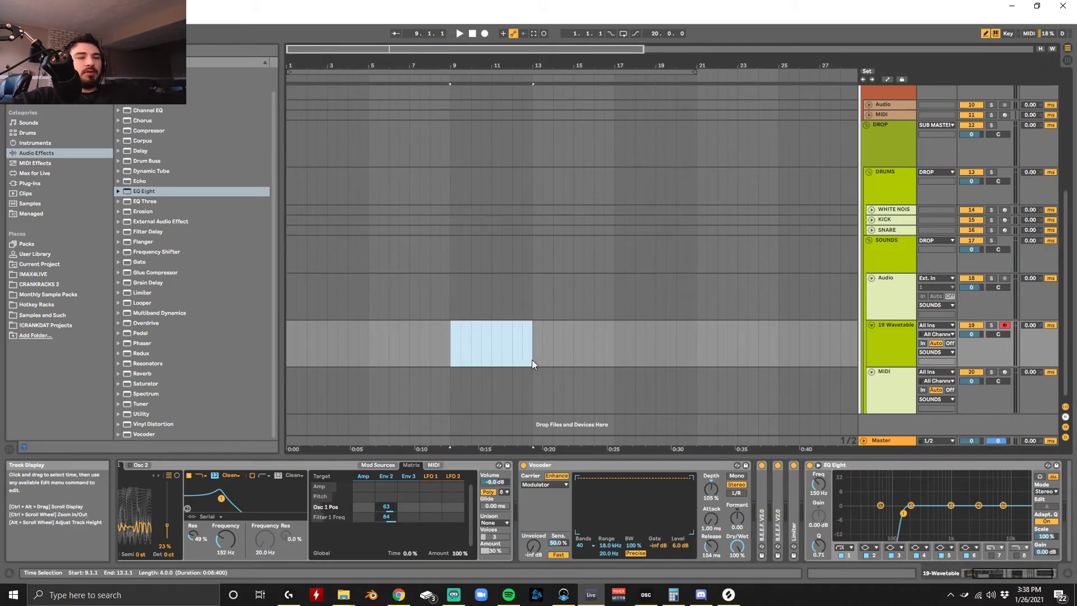
{"action": "key", "text": "ctrl+shift+m"}
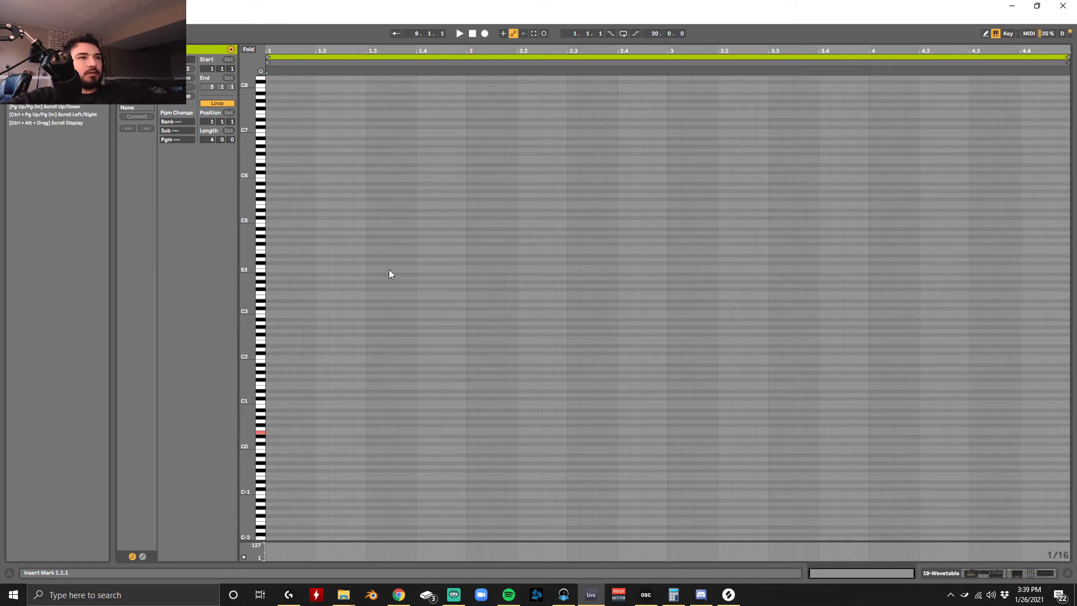
{"action": "double_click", "coordinate": [275, 434]}
{"action": "left_click_drag", "start_coordinate": [275, 433], "coordinate": [468, 439]}
{"action": "key", "text": "shift+Tab"}
{"action": "key", "text": "space"}
{"action": "key", "text": "space"}
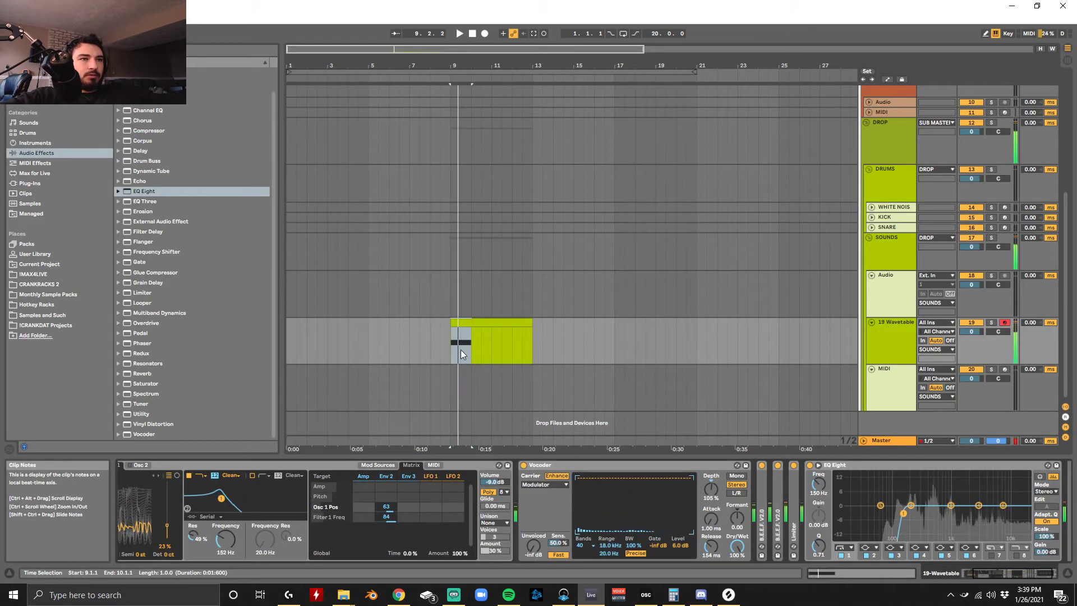
Step: Trim the Wavetable track's MIDI clip to the half bar from 9.1.1 to 9.3.1 by deleting the rest
{"action": "left_click", "coordinate": [463, 327]}
{"action": "left_click", "coordinate": [463, 331]}
{"action": "left_click", "coordinate": [489, 323]}
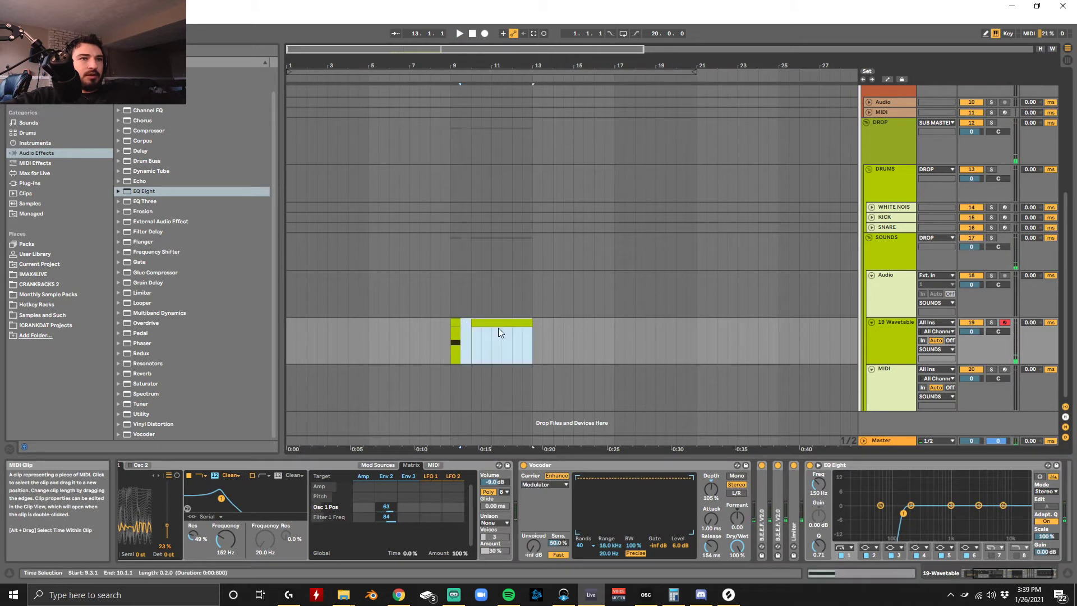
{"action": "key", "text": "Delete"}
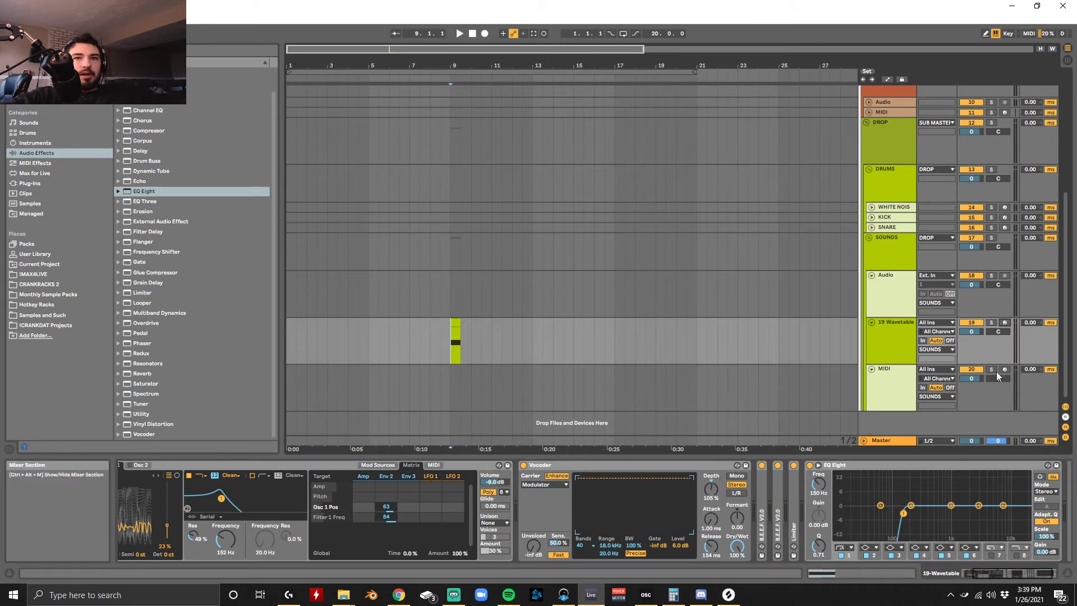
Step: Rename the Simpler MIDI track as SUB and copy the half-bar Wavetable clip onto it at bar 9
{"action": "left_click", "coordinate": [997, 369]}
{"action": "left_click", "coordinate": [892, 384]}
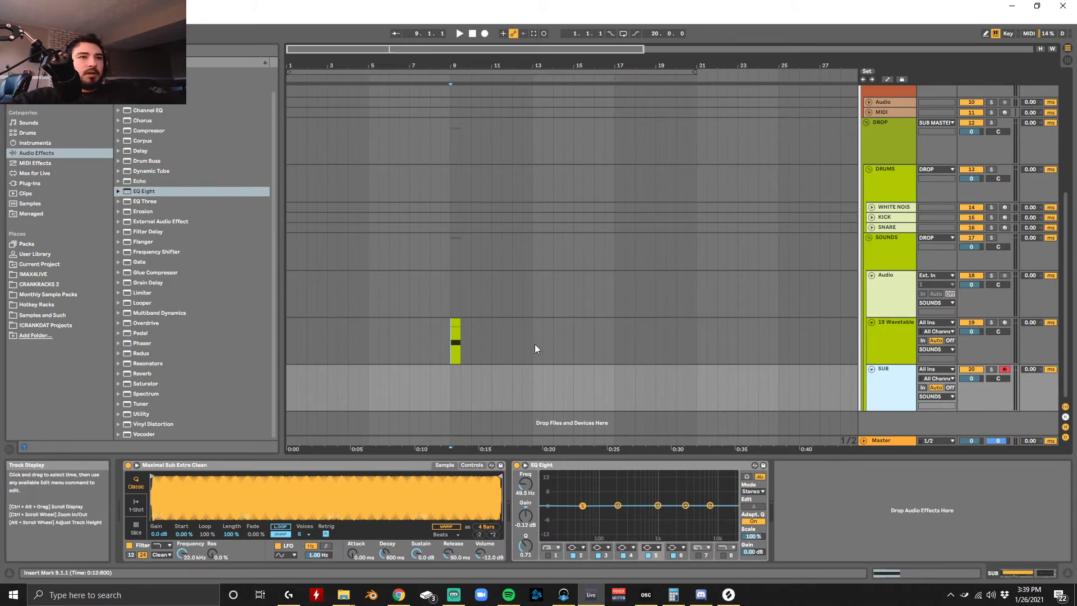
{"action": "left_click", "coordinate": [455, 322]}
{"action": "left_click", "coordinate": [455, 390]}
Step: Solo the SUB track and play its clip to audition the sub alone
{"action": "left_click", "coordinate": [887, 371]}
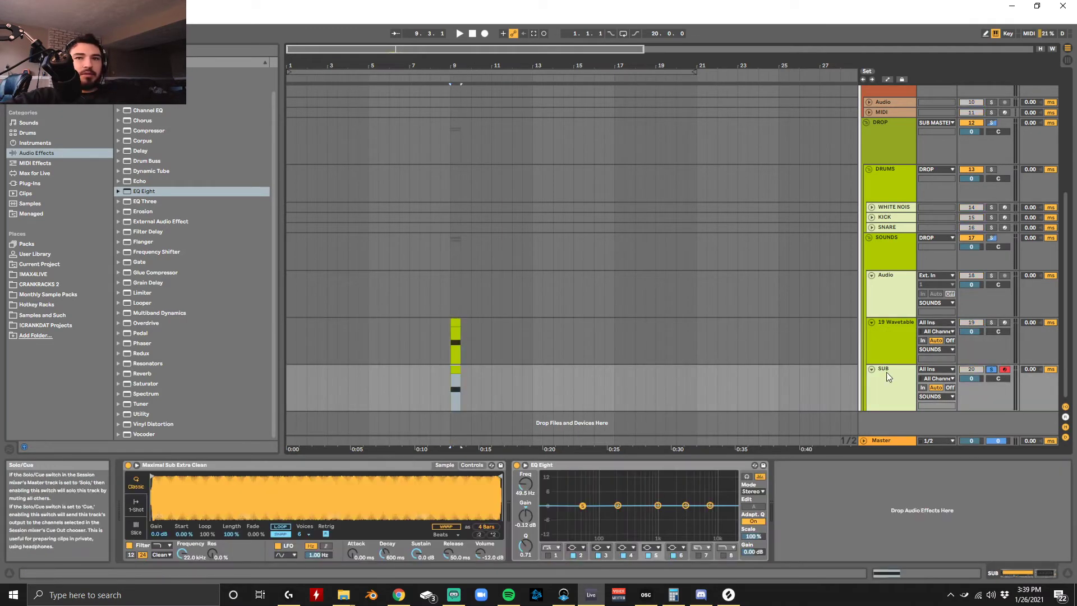
{"action": "key", "text": "space"}
{"action": "key", "text": "space"}
Step: Transpose the note in the SUB clip up three octaves to E3
{"action": "double_click", "coordinate": [456, 369]}
{"action": "key", "text": "ctrl+a"}
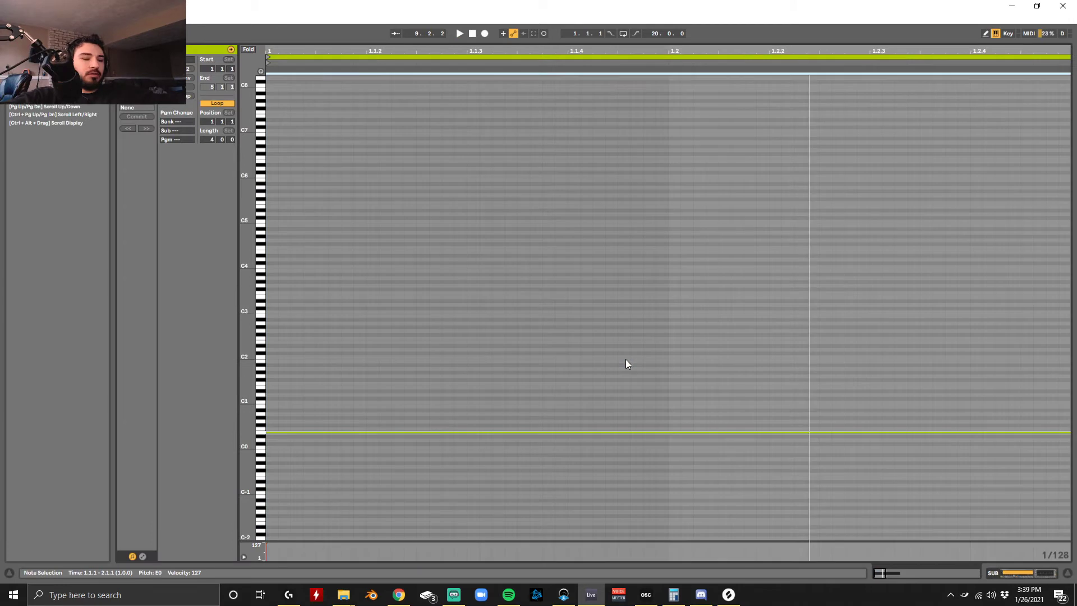
{"action": "key", "text": "shift+Up"}
{"action": "key", "text": "shift+Up"}
{"action": "key", "text": "shift+Up"}
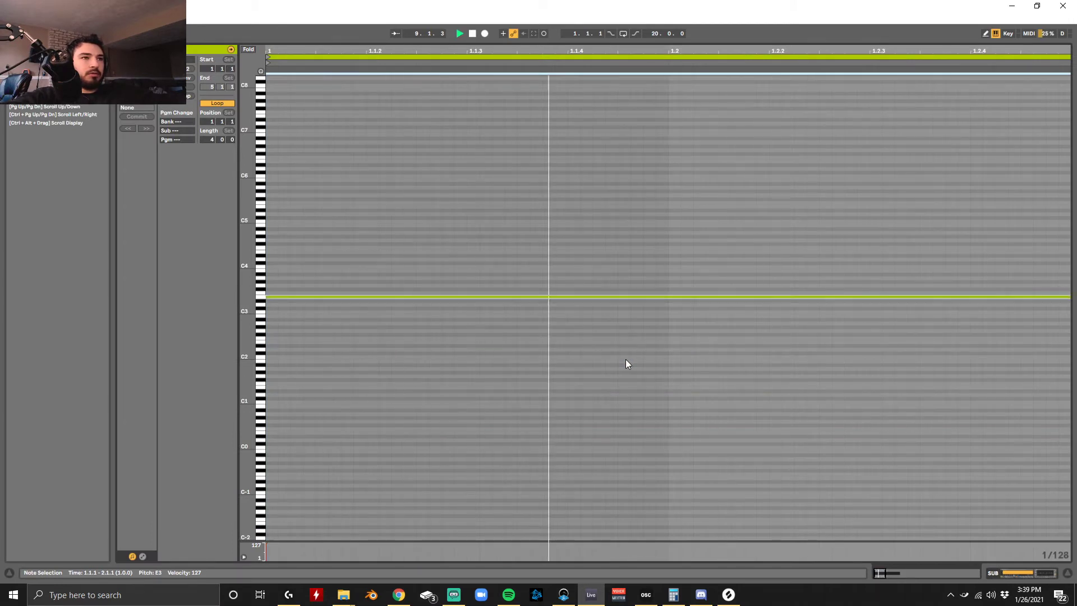
Step: Lower the SUB clip's note to C3 and audition it with Simpler's control parameters shown
{"action": "key", "text": "Down"}
{"action": "key", "text": "Down"}
{"action": "key", "text": "Down"}
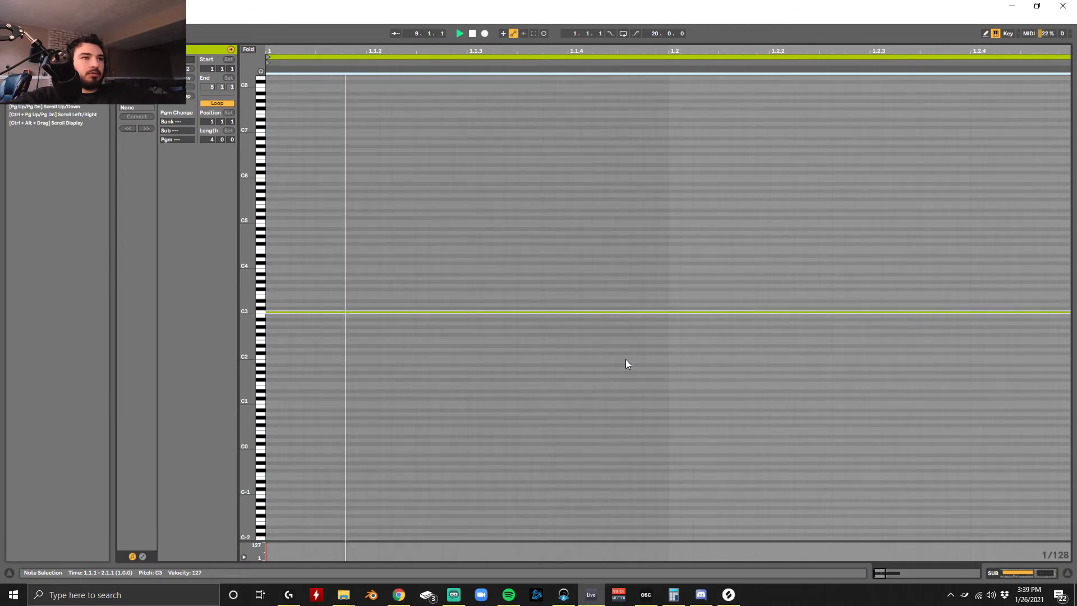
{"action": "key", "text": "shift+Tab"}
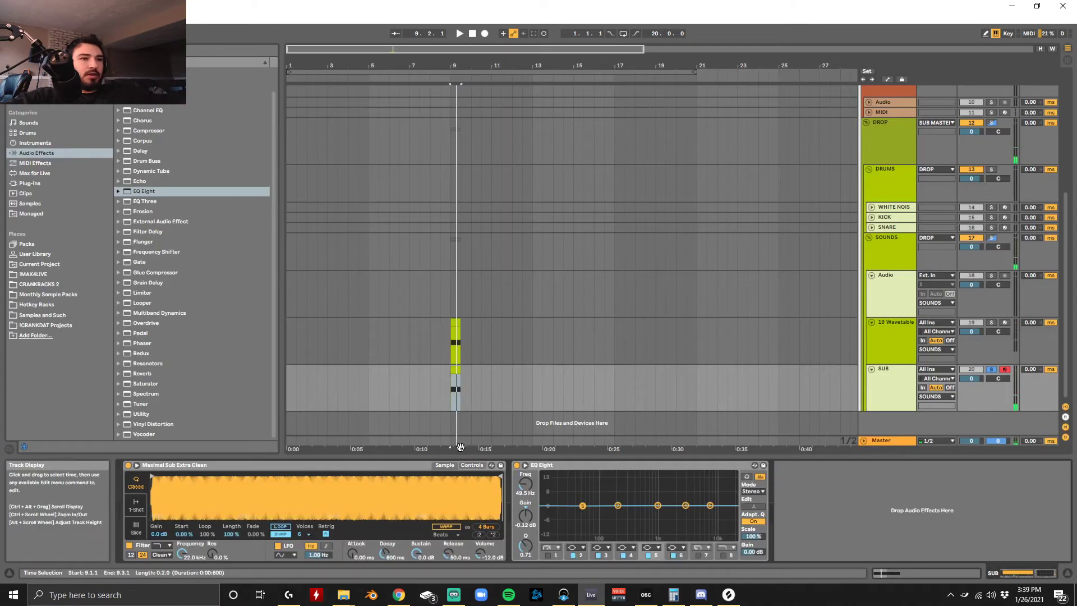
{"action": "left_click", "coordinate": [472, 464]}
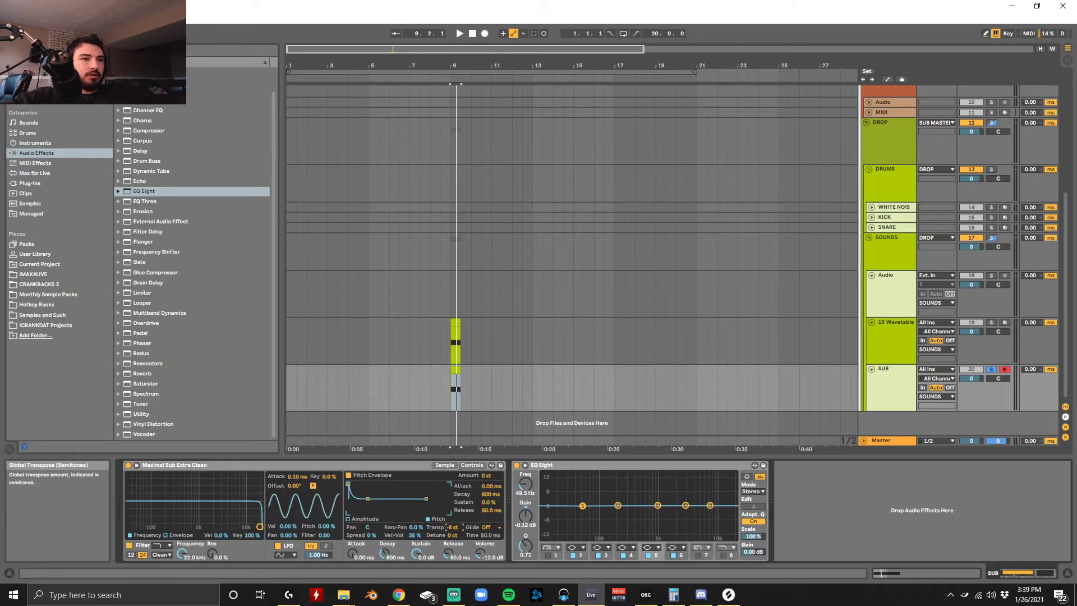
{"action": "key", "text": "space"}
{"action": "key", "text": "space"}
Step: Raise the SUB clip's note four semitones to E3
{"action": "double_click", "coordinate": [459, 369]}
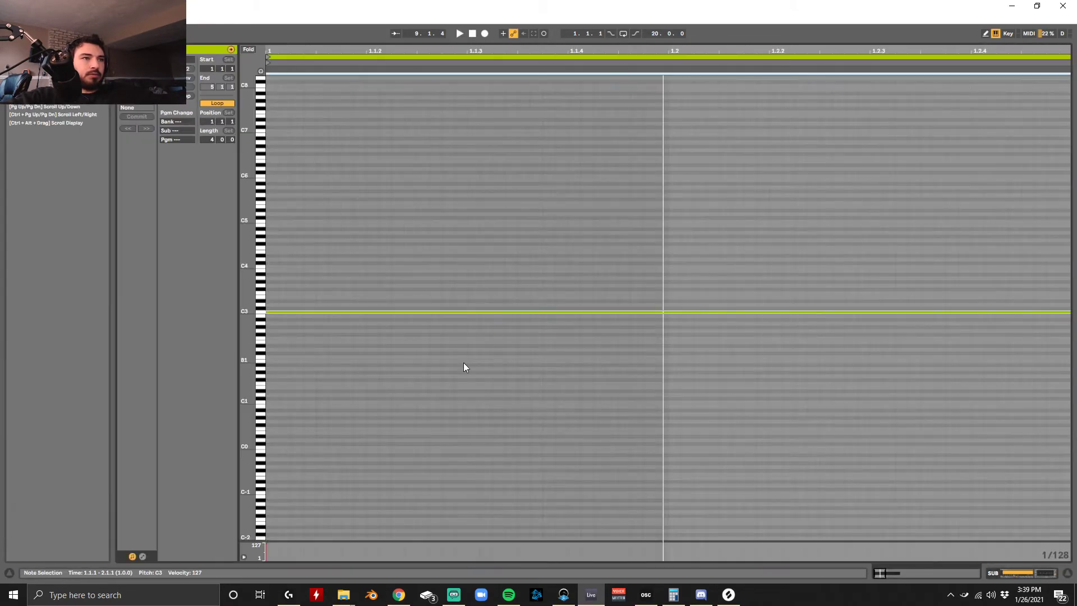
{"action": "key", "text": "Up"}
{"action": "key", "text": "Up"}
{"action": "key", "text": "Up"}
{"action": "key", "text": "Up"}
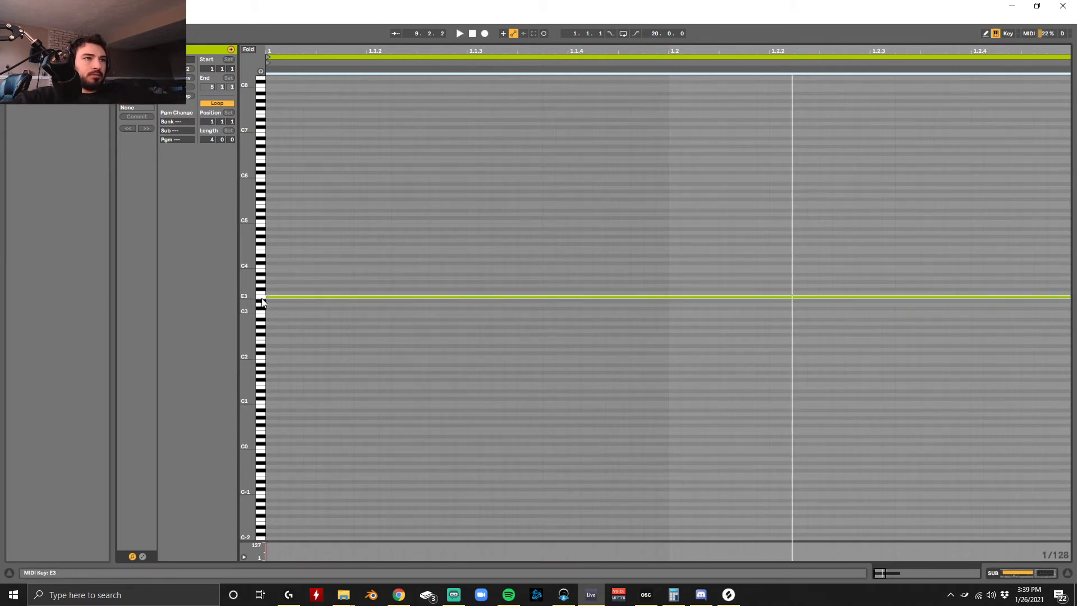
Step: Check Simpler's global transpose on the SUB track, return to the sample waveform and audition the sub
{"action": "key", "text": "space"}
{"action": "key", "text": "shift+Tab"}
{"action": "key", "text": "space"}
{"action": "left_click_drag", "start_coordinate": [452, 528], "coordinate": [451, 536]}
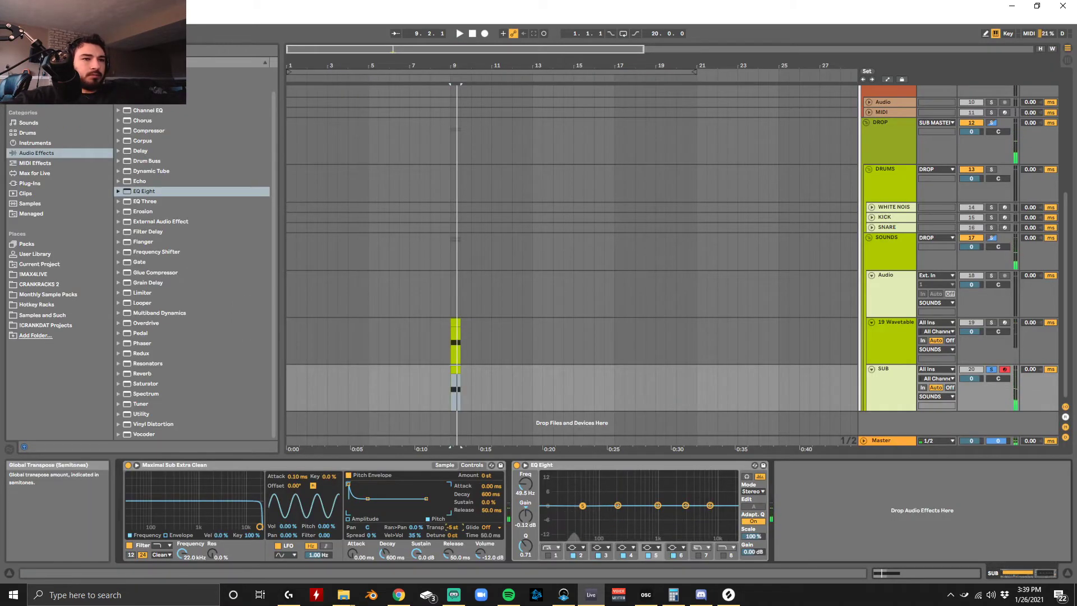
{"action": "left_click", "coordinate": [444, 464]}
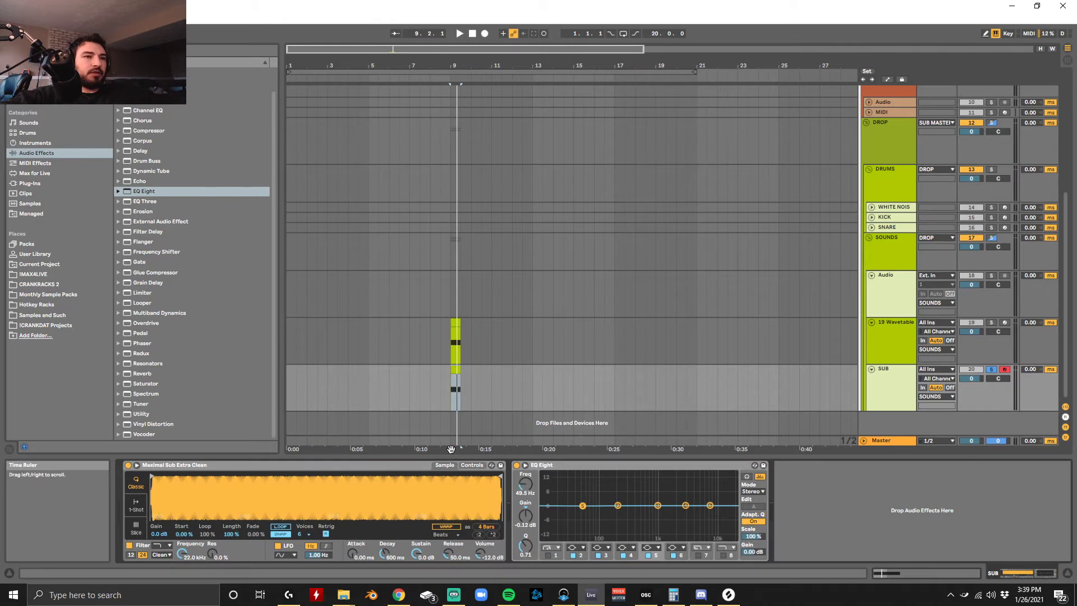
{"action": "key", "text": "space"}
{"action": "key", "text": "space"}
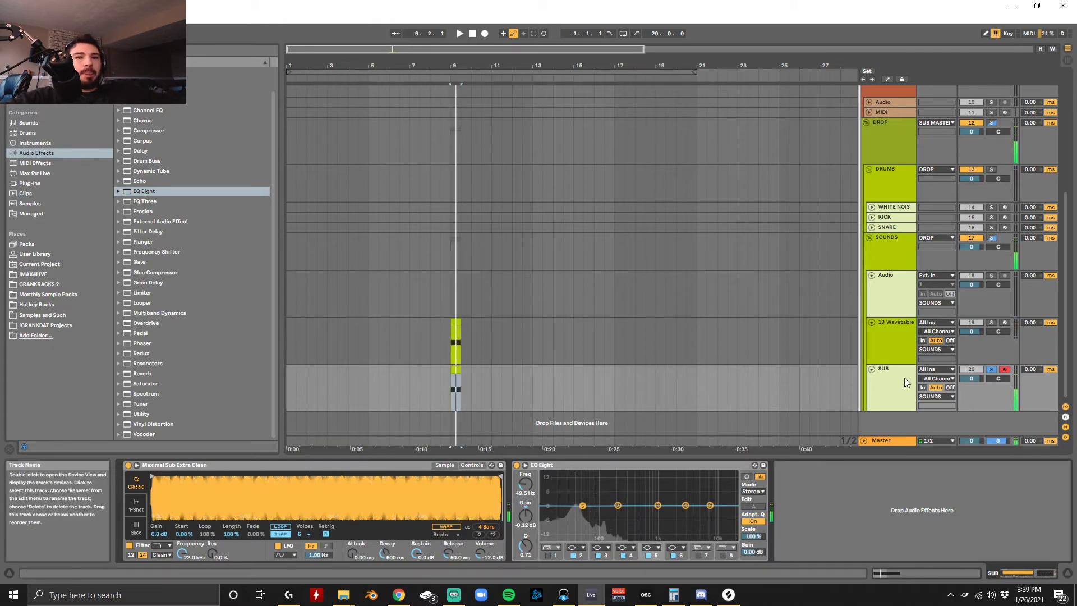
Step: Solo the Wavetable track alongside SUB and play both layers together
{"action": "left_click", "coordinate": [904, 378]}
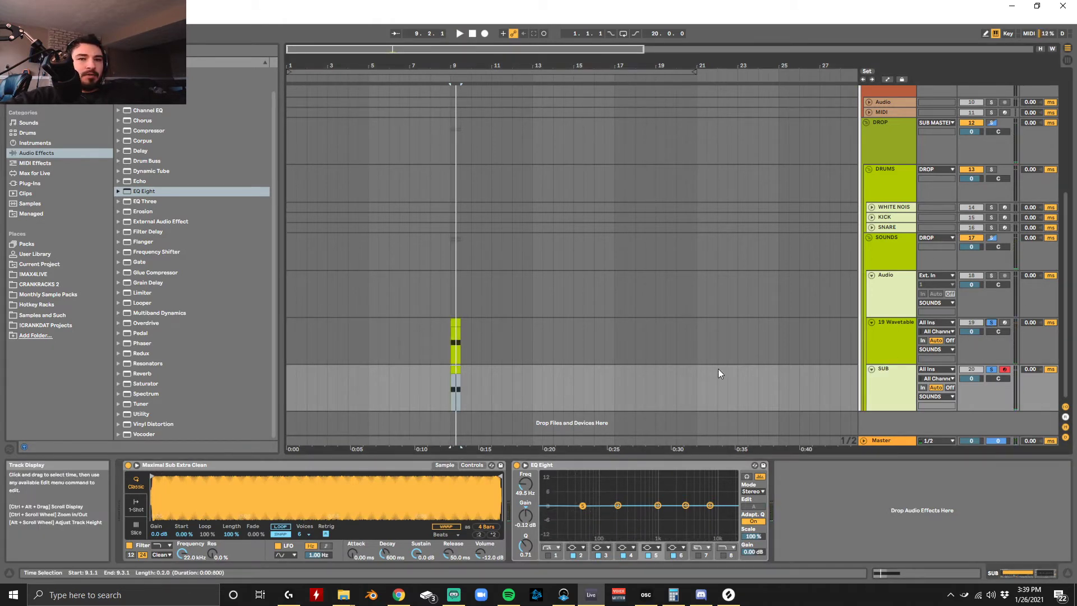
{"action": "key", "text": "space"}
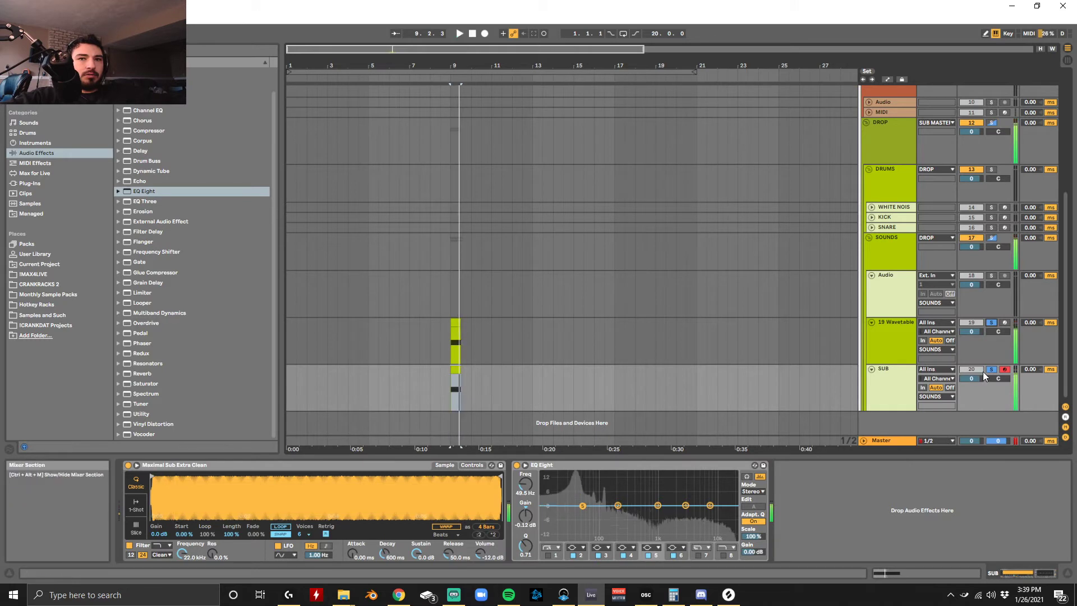
{"action": "key", "text": "space"}
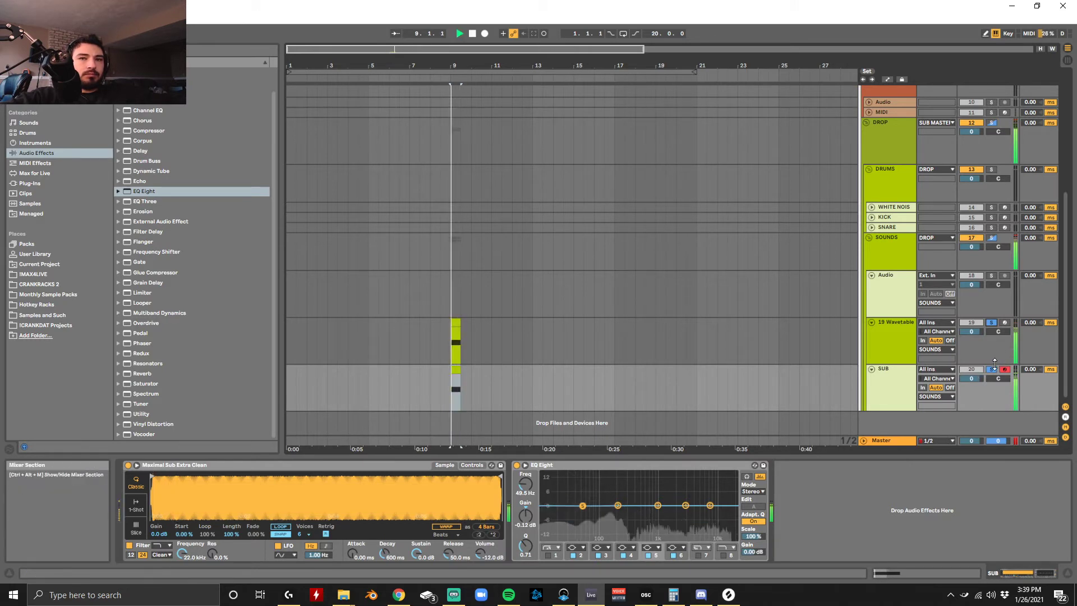
Step: Compare the layers by toggling their solos, disarm the SUB track and solo it together with the Wavetable track
{"action": "left_click", "coordinate": [991, 322]}
{"action": "left_click", "coordinate": [865, 341]}
{"action": "left_click", "coordinate": [992, 369]}
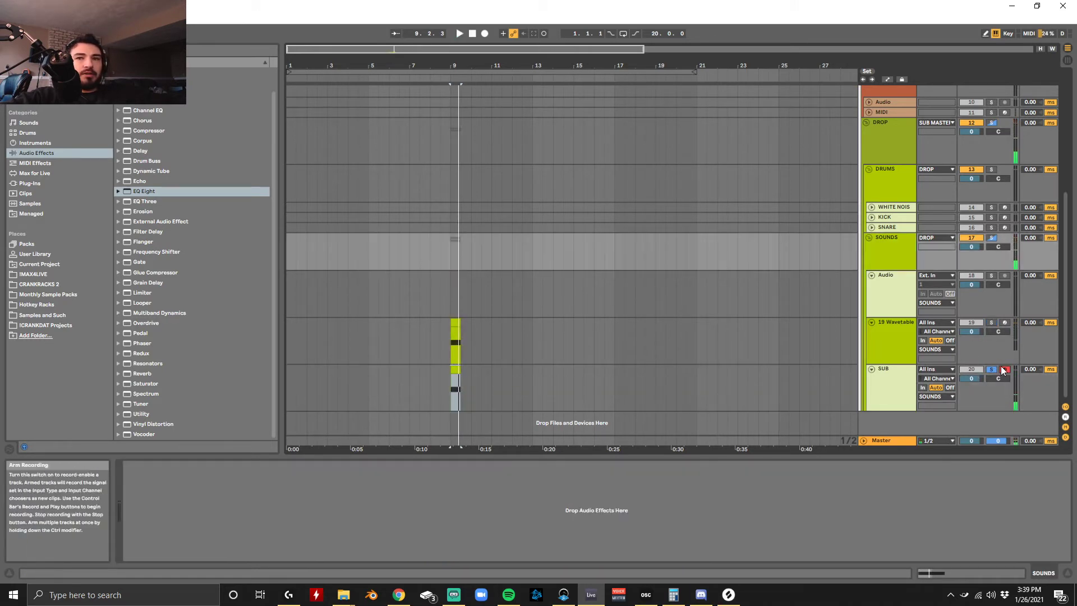
{"action": "left_click", "coordinate": [1005, 369]}
{"action": "left_click", "coordinate": [991, 369]}
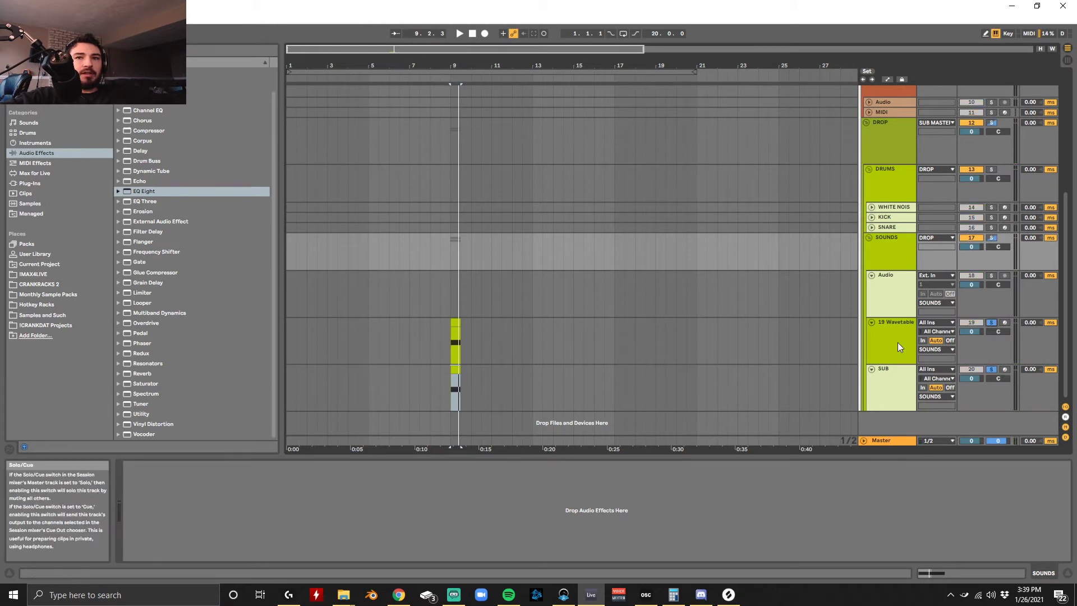
Step: Inspect the Wavetable layer around bar 9, and clear the solos on the Wavetable and SUB tracks
{"action": "left_click", "coordinate": [898, 343]}
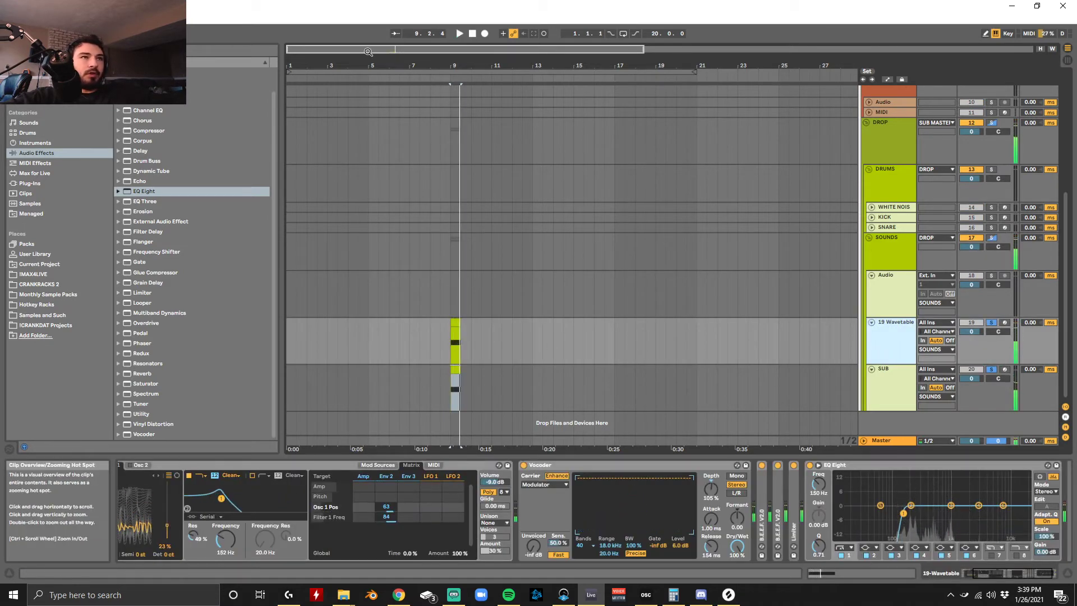
{"action": "left_click_drag", "start_coordinate": [368, 51], "coordinate": [382, 134]}
{"action": "left_click", "coordinate": [991, 324]}
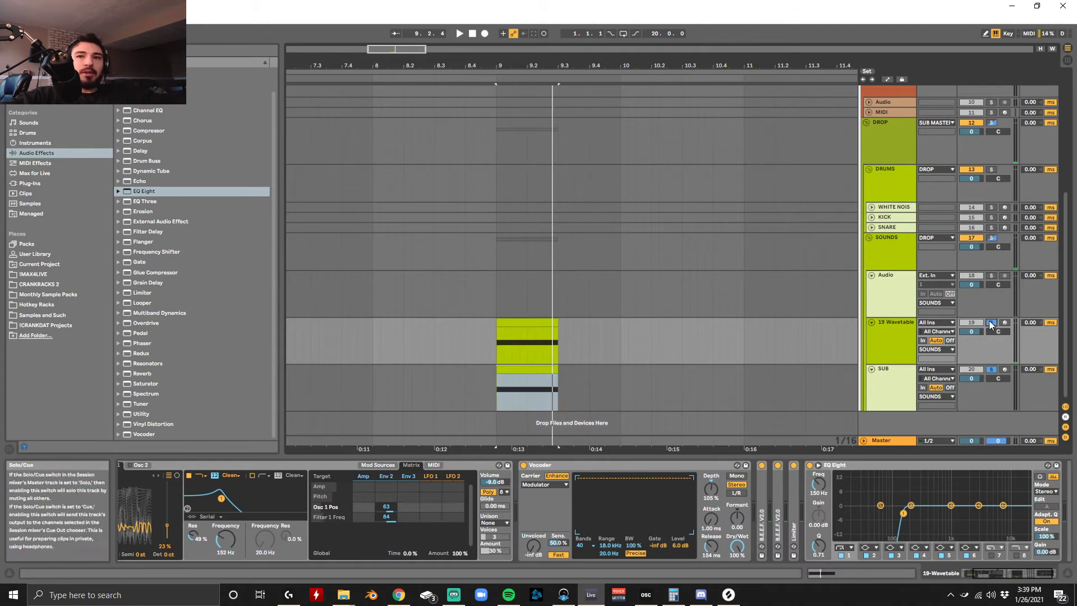
{"action": "left_click", "coordinate": [899, 385]}
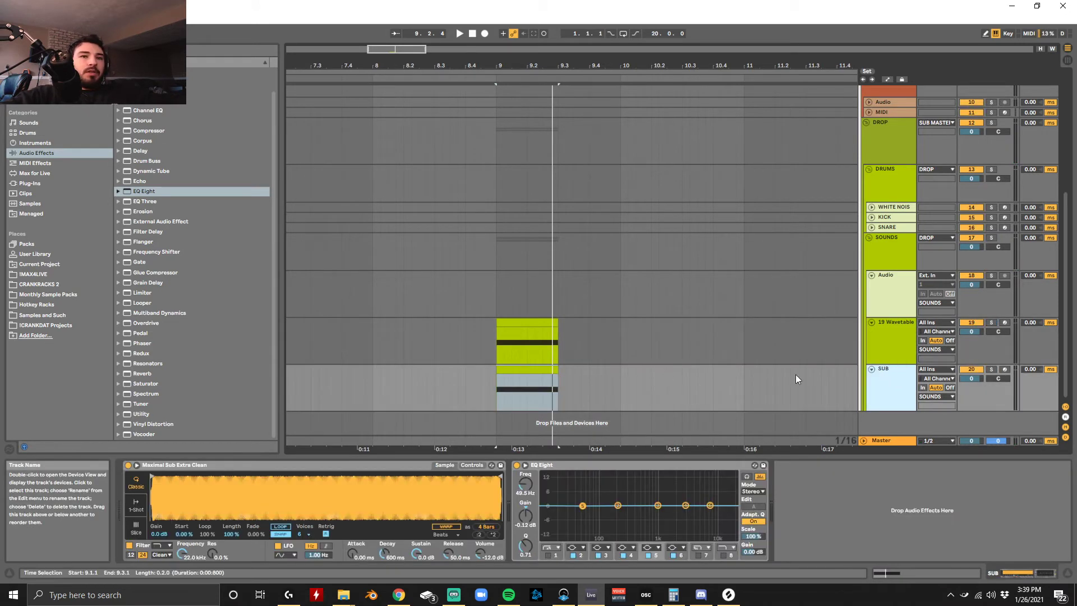
Step: Select the half-bar clips at bar 9 on the Wavetable and SUB tracks together
{"action": "left_click", "coordinate": [493, 393]}
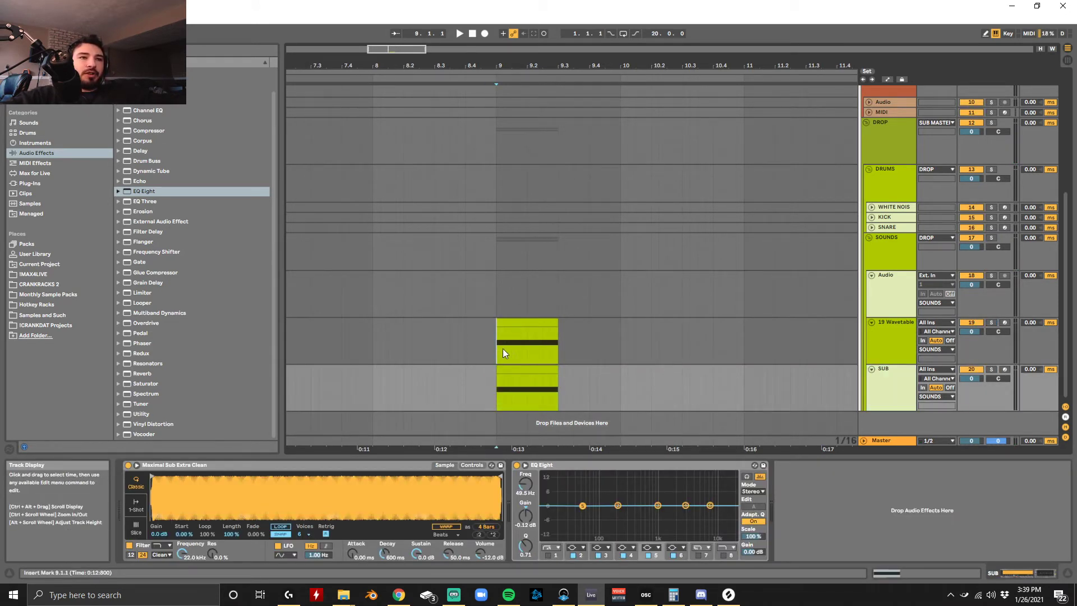
{"action": "left_click", "coordinate": [494, 390]}
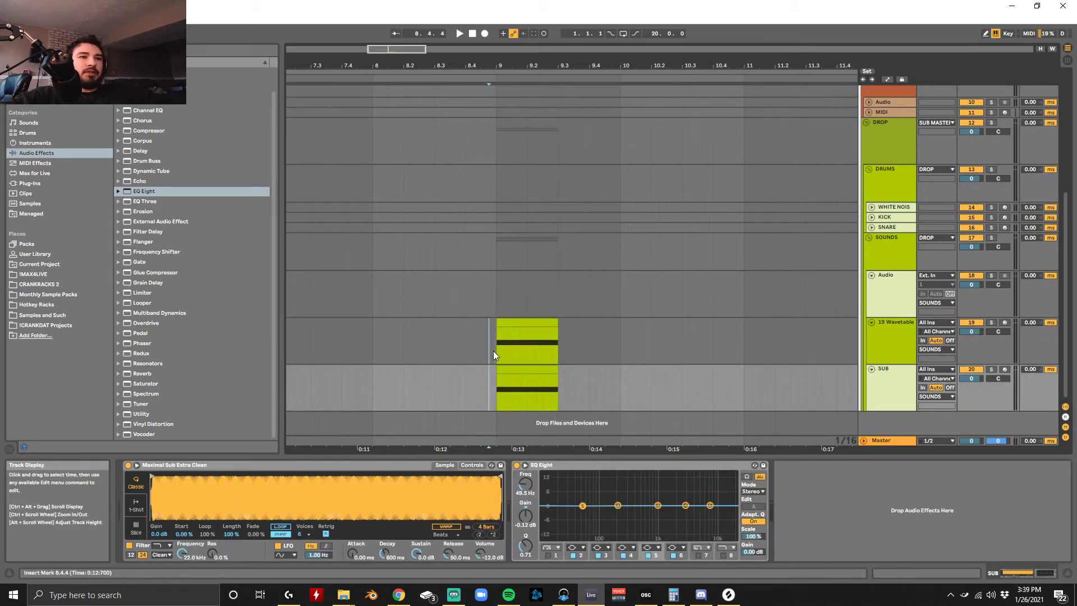
{"action": "left_click_drag", "start_coordinate": [519, 394], "coordinate": [557, 375]}
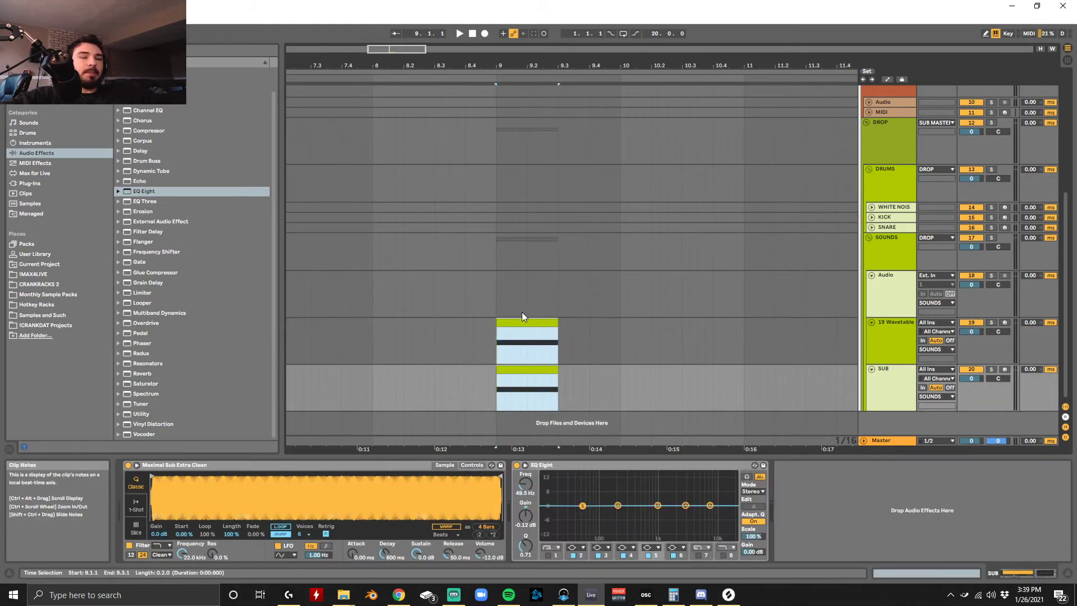
Step: Add the GClip plug-in to the SOUNDS group, enable its 2x oversampling and close its window
{"action": "left_click", "coordinate": [903, 241]}
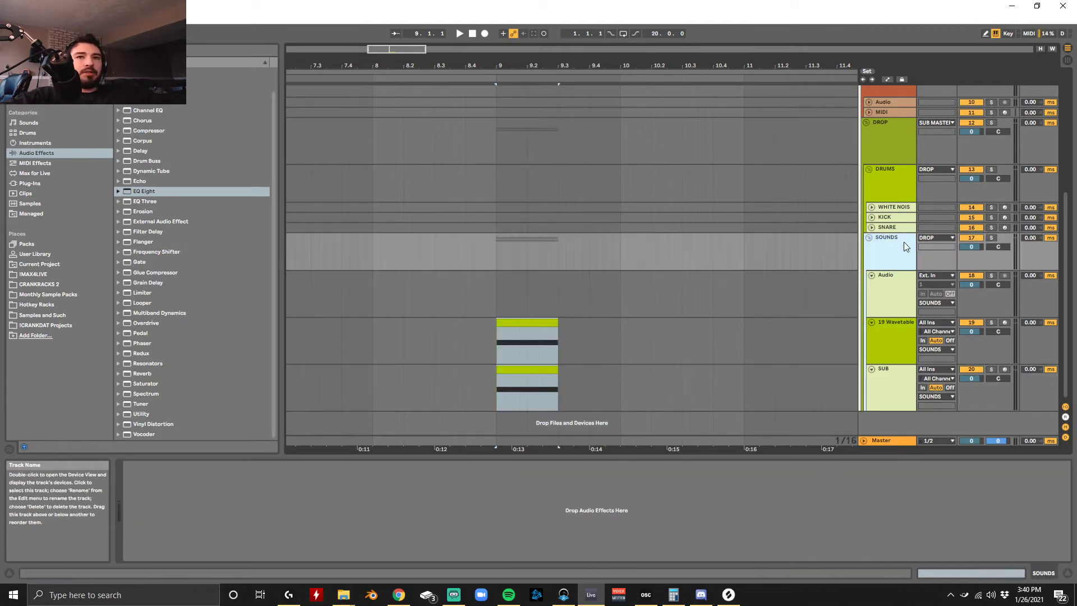
{"action": "left_click", "coordinate": [42, 187]}
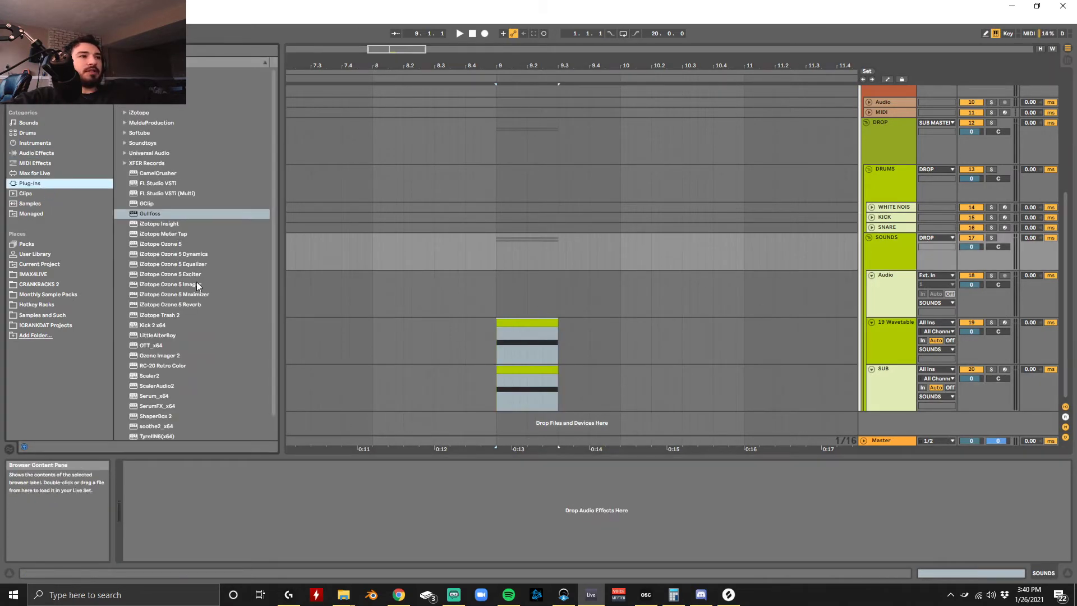
{"action": "double_click", "coordinate": [160, 203]}
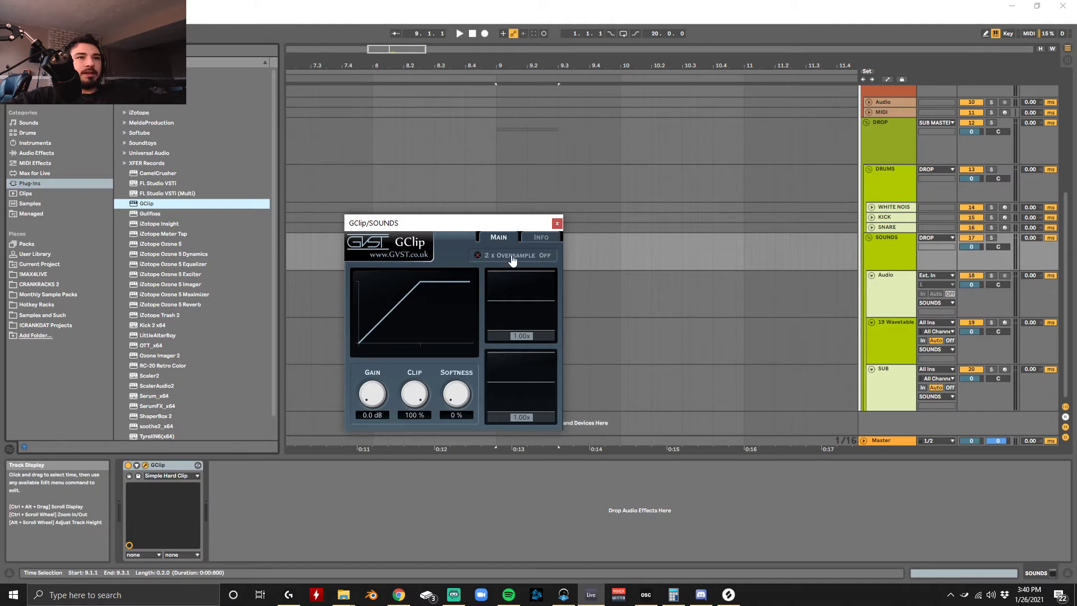
{"action": "left_click_drag", "start_coordinate": [534, 230], "coordinate": [750, 199]}
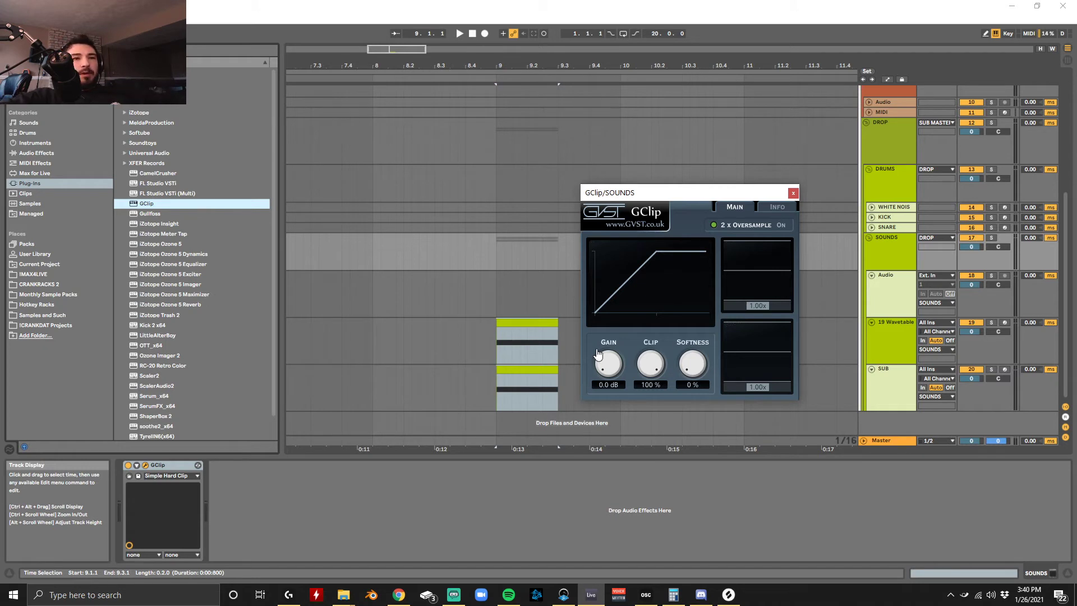
{"action": "left_click", "coordinate": [793, 193]}
Step: Play the layered bass from bar 9 with GClip active and bypassed to compare the SOUNDS group's levels
{"action": "left_click", "coordinate": [489, 350]}
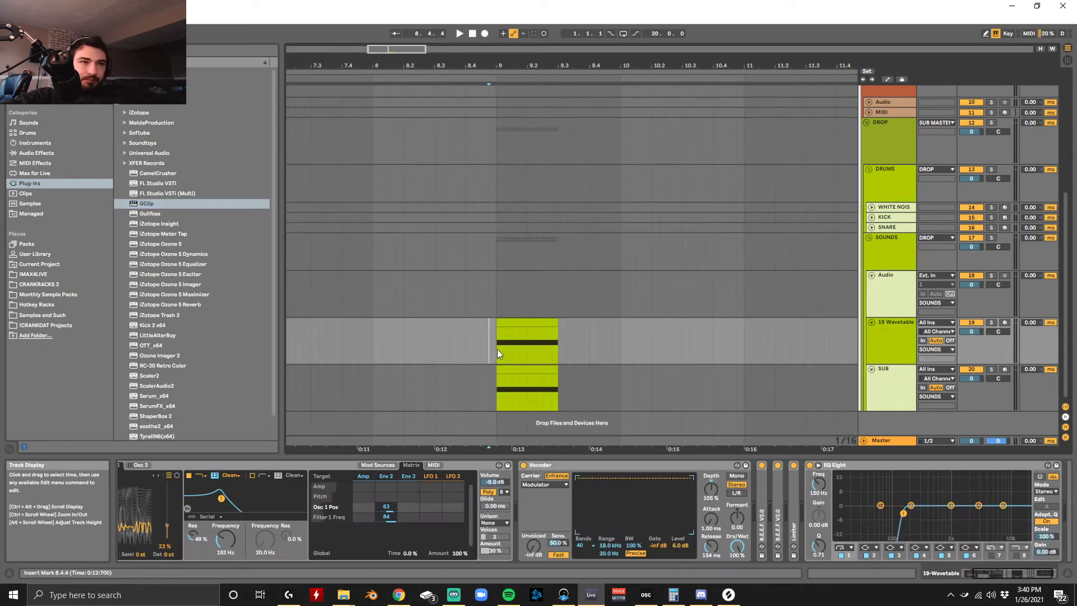
{"action": "key", "text": "space"}
{"action": "left_click", "coordinate": [912, 247]}
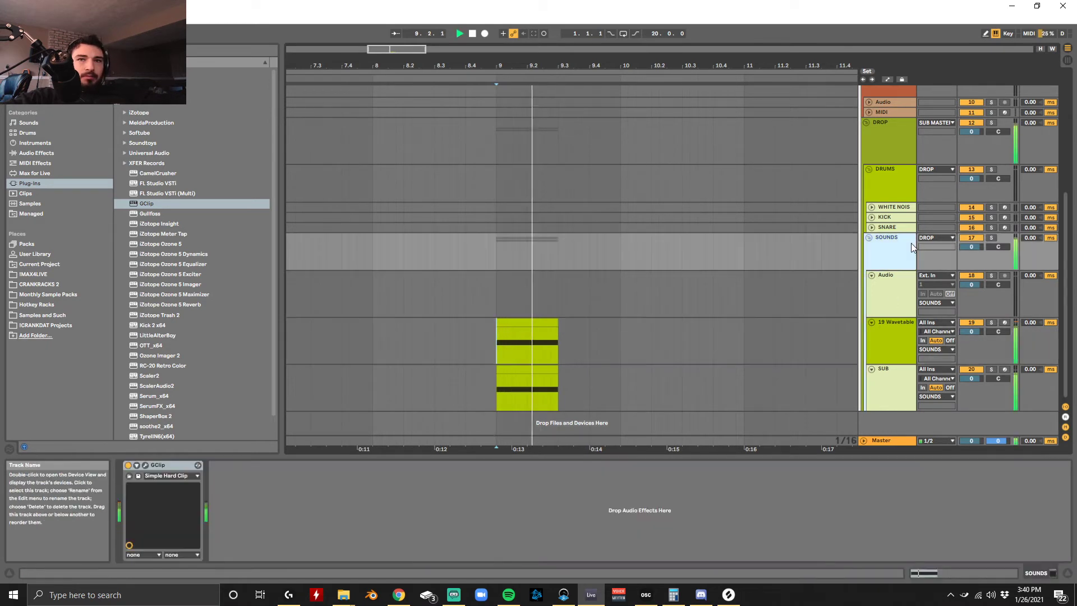
{"action": "left_click", "coordinate": [128, 466]}
{"action": "key", "text": "space"}
{"action": "key", "text": "space"}
{"action": "key", "text": "space"}
{"action": "key", "text": "space"}
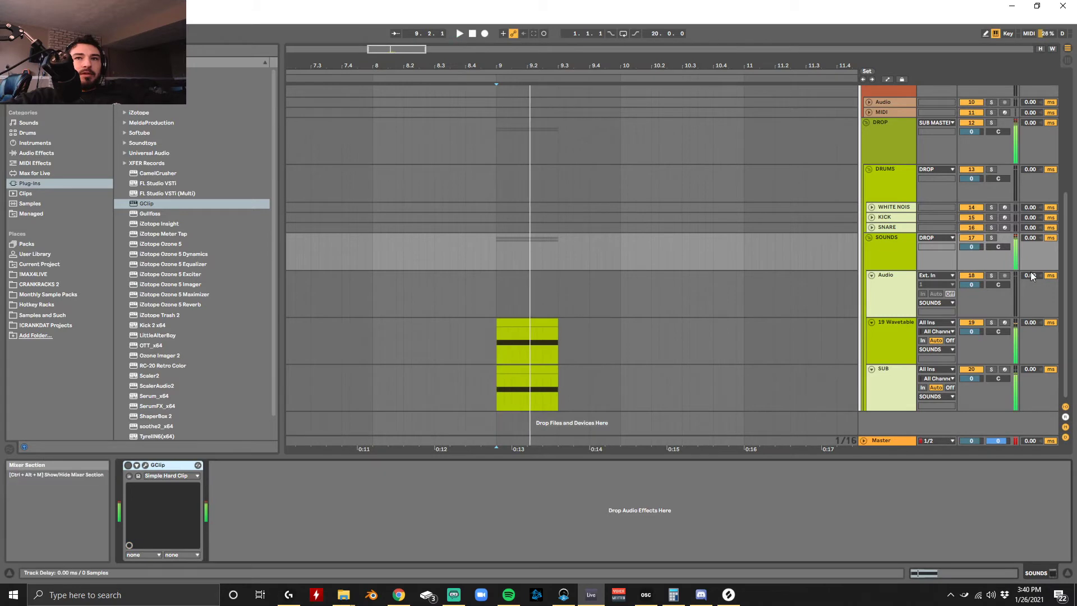
Step: Enlarge the SOUNDS group track's height, re-enable GClip and replay the bass to check its level
{"action": "left_click_drag", "start_coordinate": [1037, 273], "coordinate": [1038, 312]}
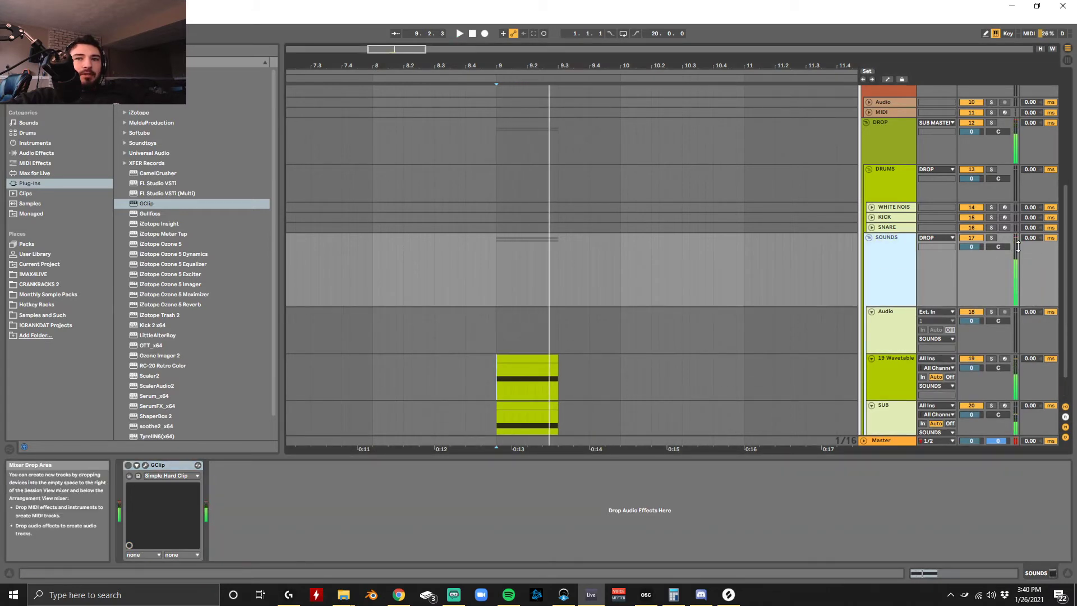
{"action": "left_click", "coordinate": [127, 465]}
{"action": "key", "text": "space"}
{"action": "key", "text": "space"}
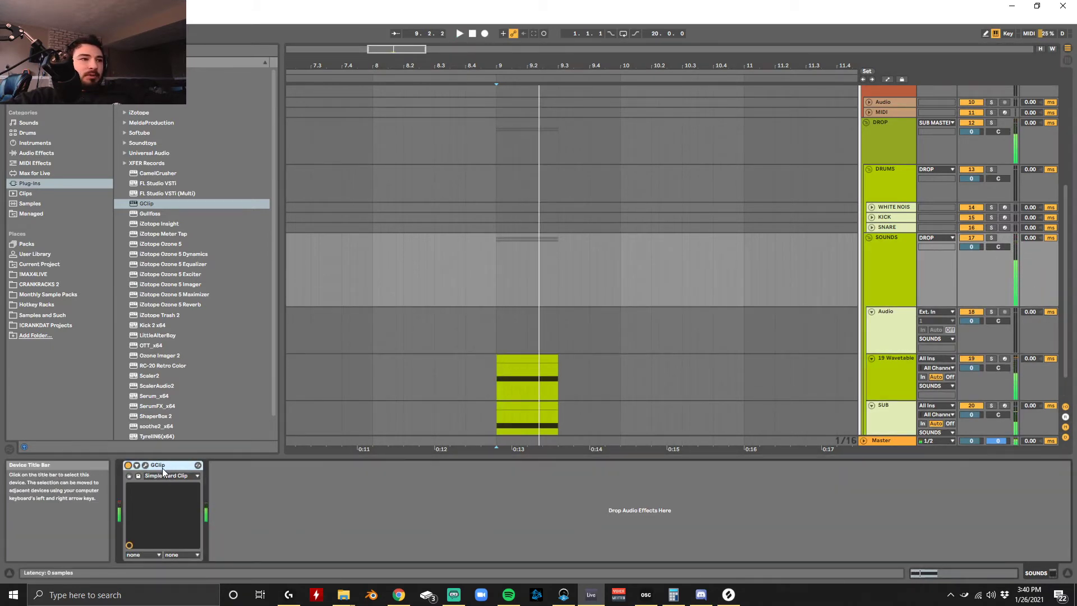
{"action": "scroll", "coordinate": [528, 332], "scroll_direction": "down", "scroll_amount": 1}
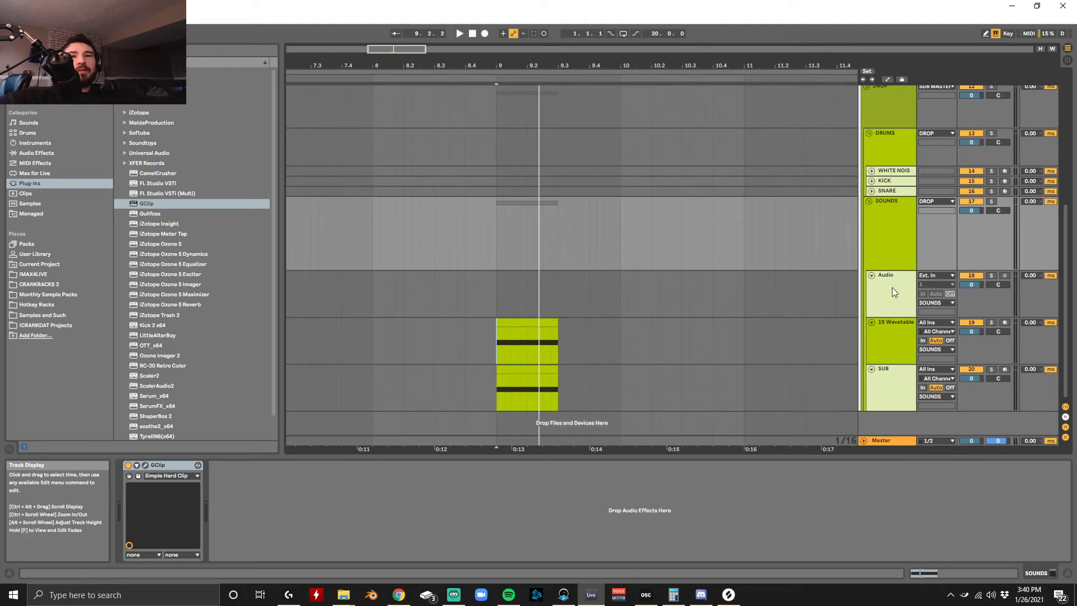
Step: Replay the layered bass from bar 9, then add a Utility effect at the end of the SUB track's device chain
{"action": "key", "text": "space"}
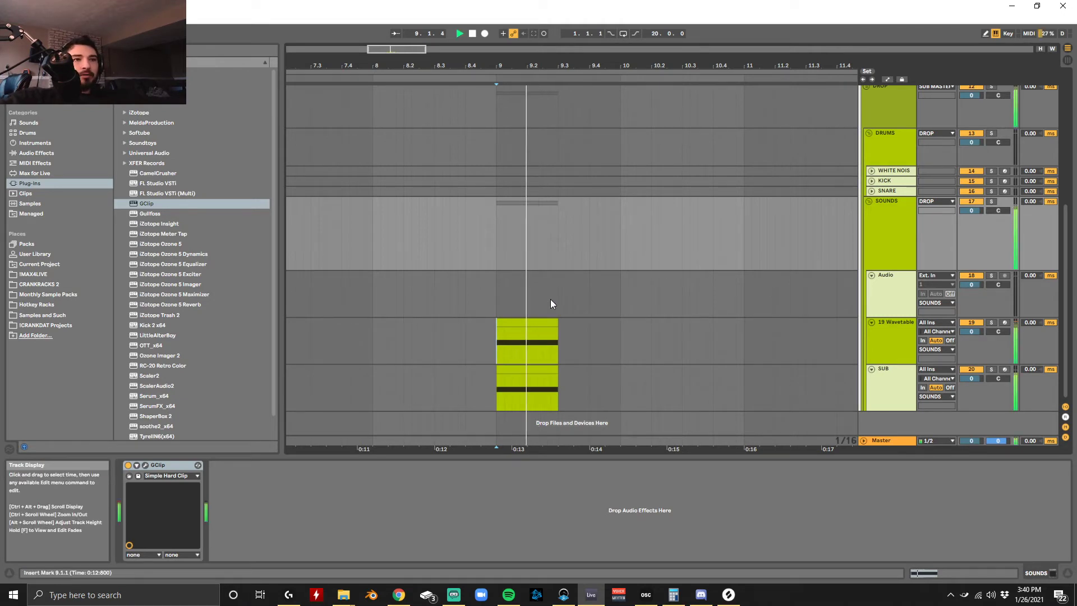
{"action": "left_click", "coordinate": [891, 392]}
{"action": "left_click", "coordinate": [894, 356]}
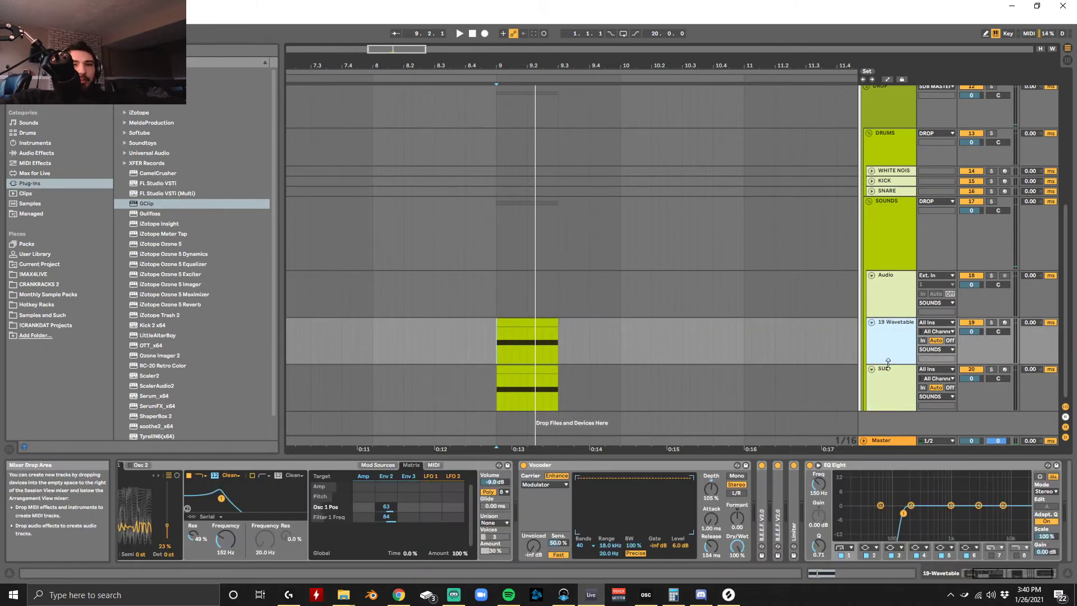
{"action": "left_click", "coordinate": [885, 375]}
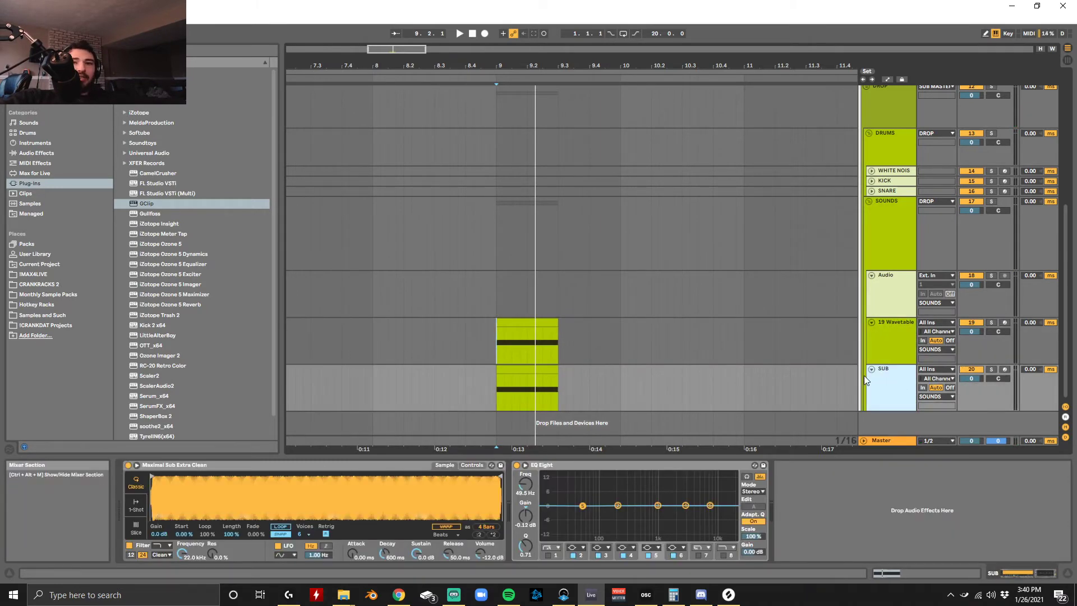
{"action": "left_click", "coordinate": [36, 153]}
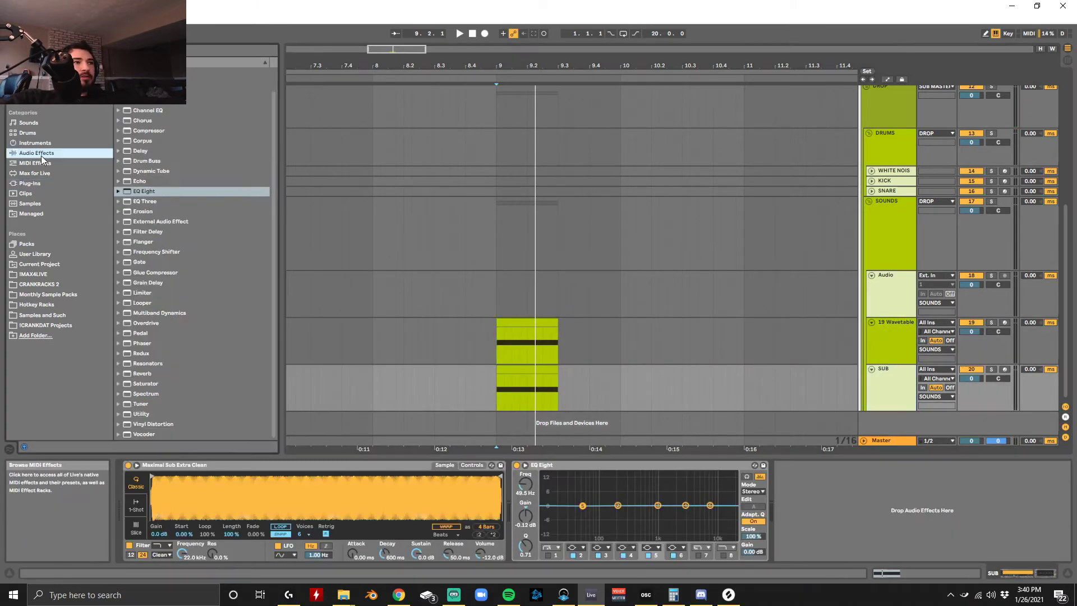
{"action": "double_click", "coordinate": [142, 413]}
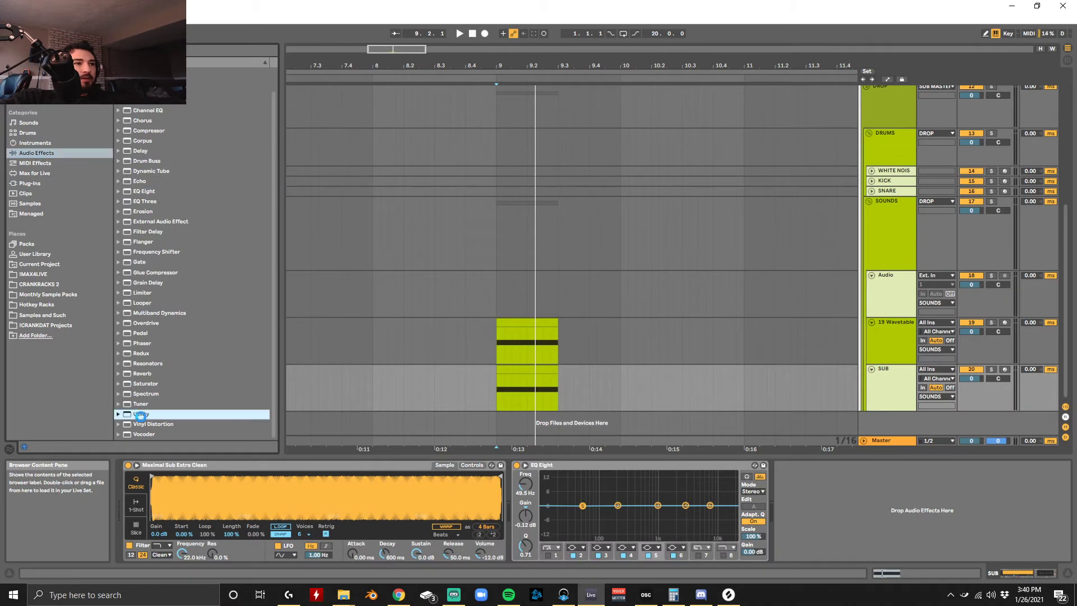
{"action": "left_click", "coordinate": [906, 385]}
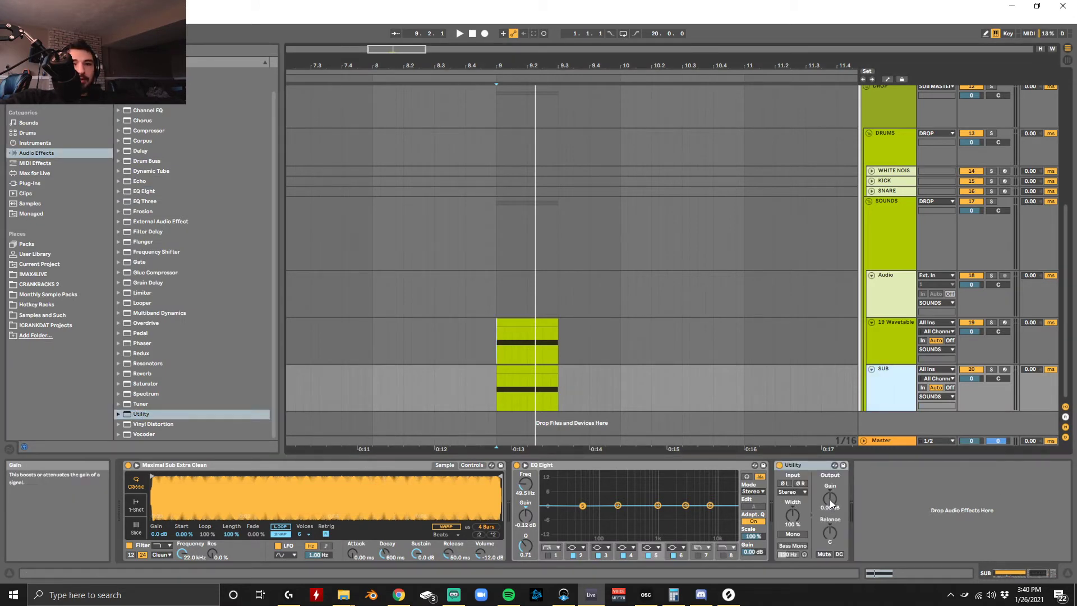
Step: Raise the Utility gain on the SUB track to about 17.2 dB while repeatedly replaying the bass
{"action": "left_click", "coordinate": [830, 499]}
{"action": "key", "text": "space"}
{"action": "left_click_drag", "start_coordinate": [830, 499], "coordinate": [830, 483]}
{"action": "key", "text": "space"}
{"action": "key", "text": "space"}
{"action": "key", "text": "space"}
{"action": "key", "text": "space"}
{"action": "key", "text": "space"}
{"action": "key", "text": "space"}
{"action": "key", "text": "space"}
{"action": "key", "text": "space"}
{"action": "key", "text": "space"}
{"action": "key", "text": "space"}
{"action": "key", "text": "space"}
{"action": "key", "text": "space"}
{"action": "key", "text": "space"}
{"action": "key", "text": "space"}
{"action": "key", "text": "space"}
{"action": "key", "text": "space"}
{"action": "key", "text": "space"}
{"action": "key", "text": "space"}
{"action": "key", "text": "space"}
{"action": "key", "text": "space"}
{"action": "key", "text": "space"}
{"action": "key", "text": "space"}
{"action": "key", "text": "space"}
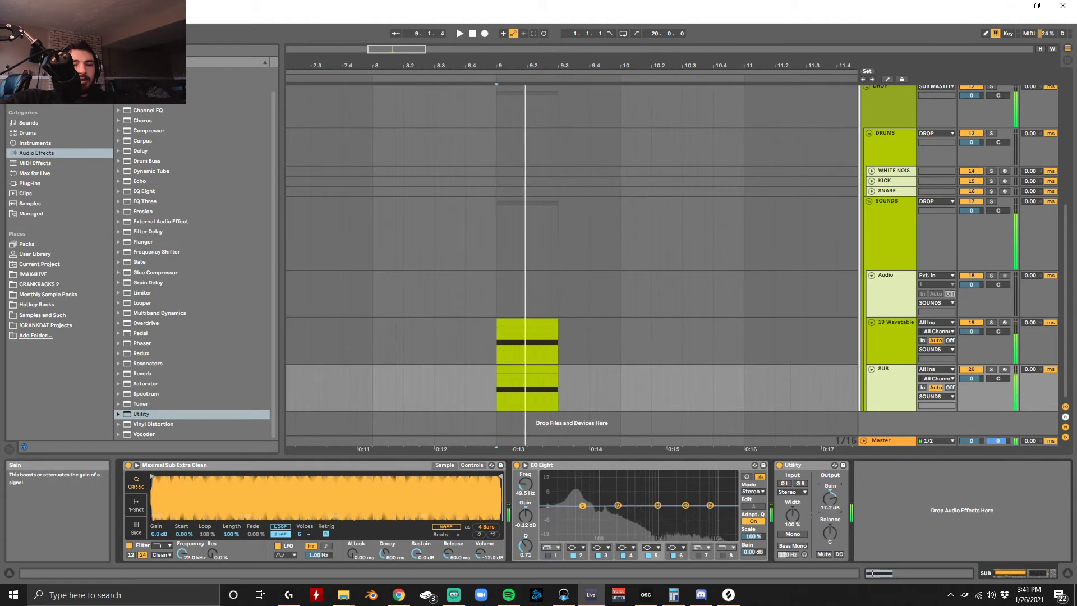
Step: Reduce the SUB track's Utility gain to 8.30 dB while replaying the bass from bar 9
{"action": "left_click", "coordinate": [499, 391]}
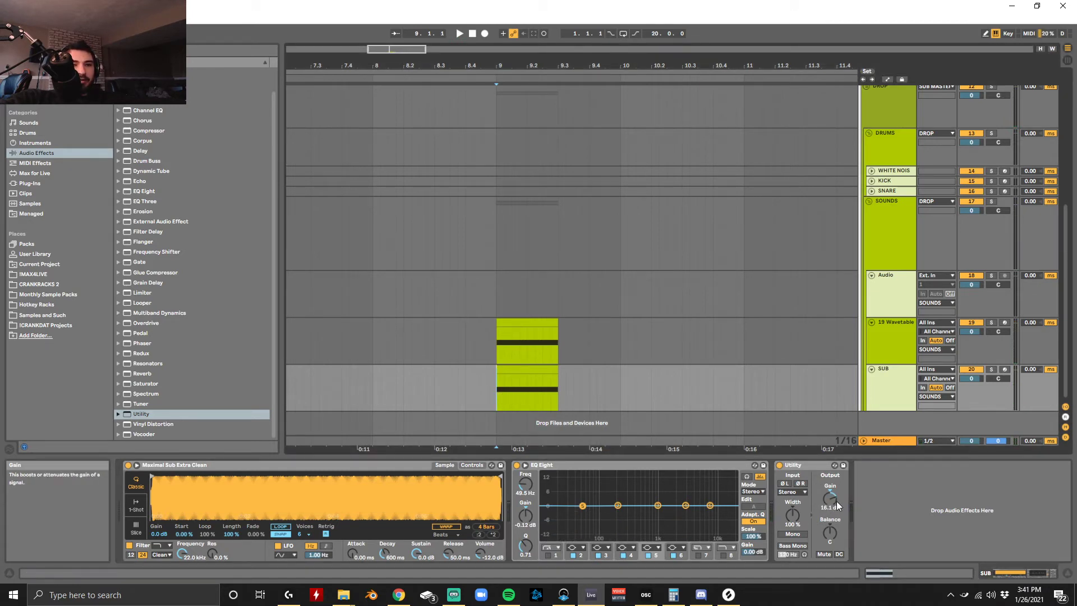
{"action": "key", "text": "space"}
{"action": "left_click_drag", "start_coordinate": [836, 500], "coordinate": [837, 494]}
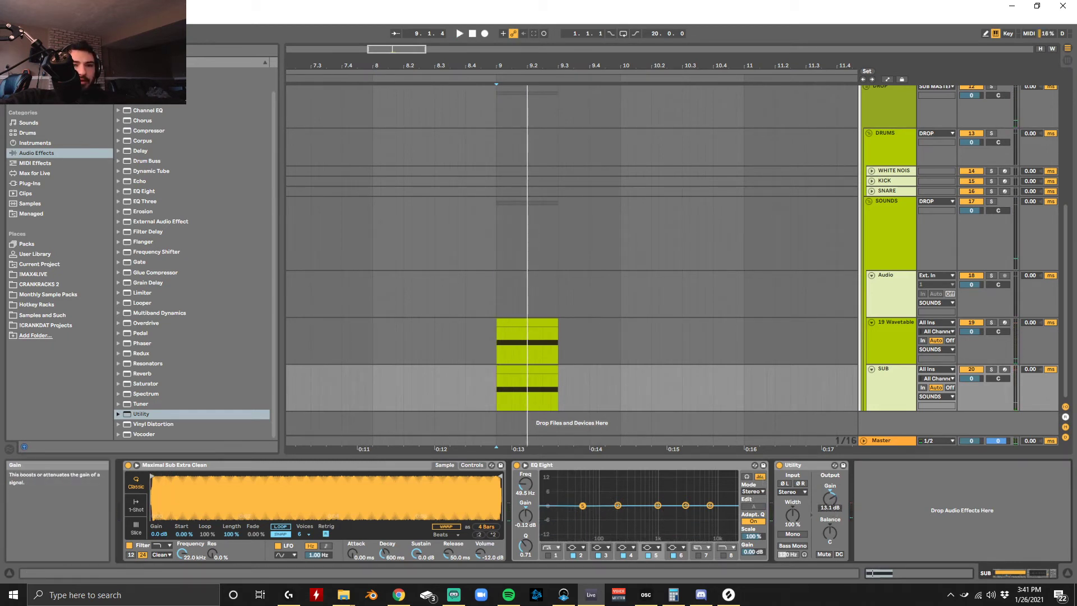
{"action": "key", "text": "space"}
{"action": "left_click_drag", "start_coordinate": [830, 507], "coordinate": [830, 508]}
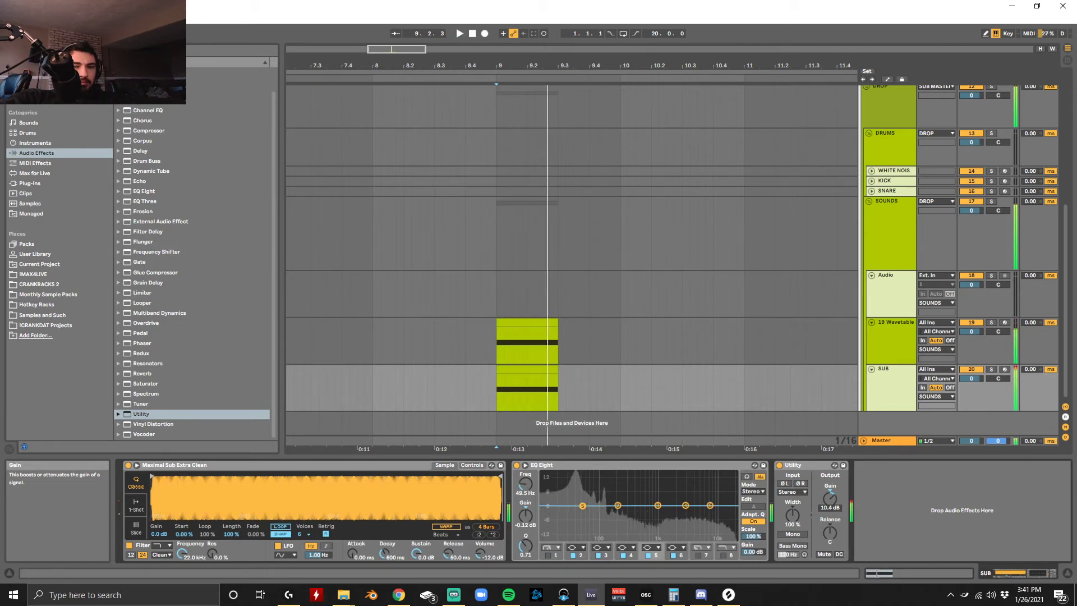
{"action": "left_click_drag", "start_coordinate": [830, 507], "coordinate": [830, 511]}
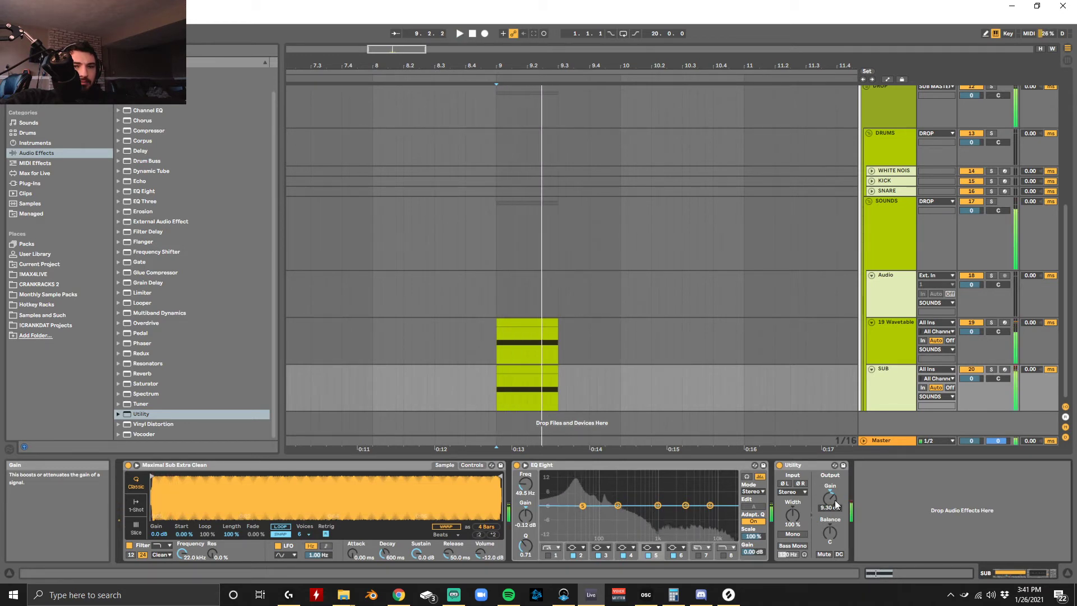
Step: Shorten the attack of Env 2 in the Wavetable track's synth to 14.1 ms and replay the bass
{"action": "left_click", "coordinate": [897, 332]}
{"action": "key", "text": "space"}
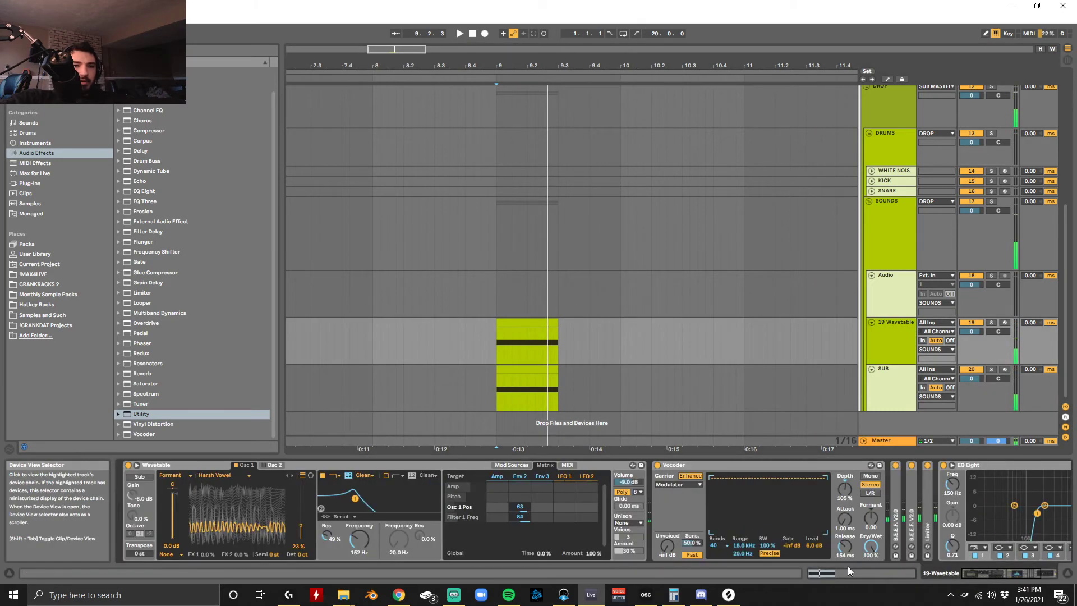
{"action": "left_click", "coordinate": [511, 465]}
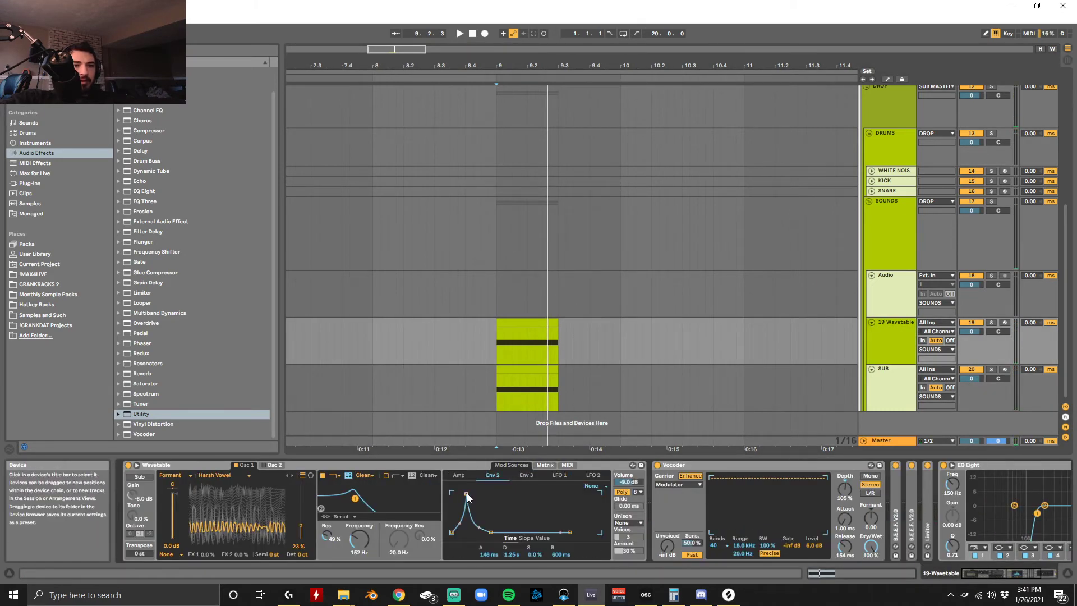
{"action": "key", "text": "space"}
{"action": "left_click_drag", "start_coordinate": [460, 495], "coordinate": [459, 494]}
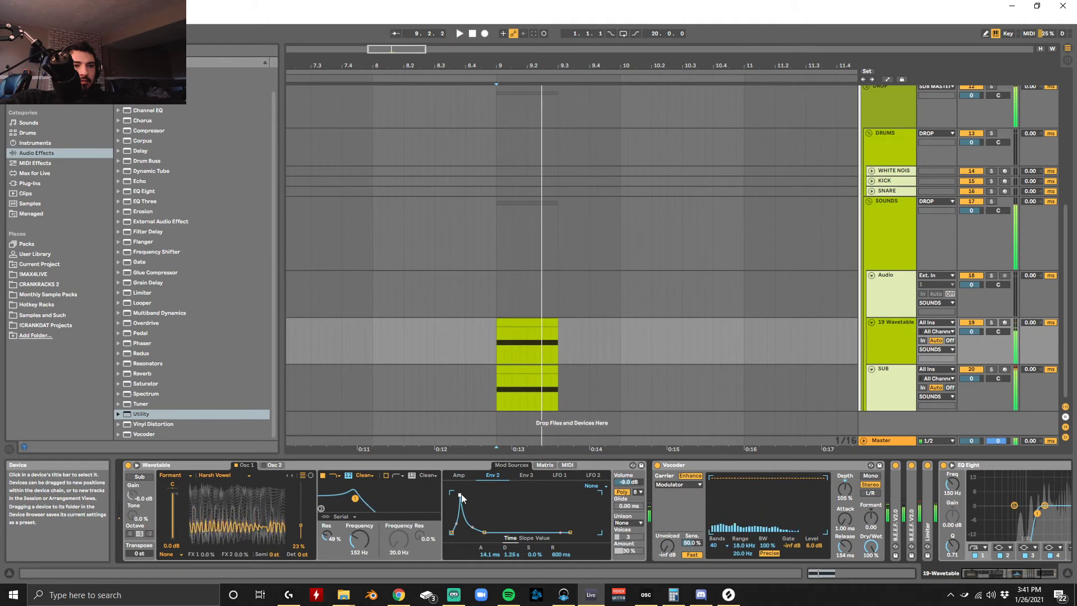
{"action": "key", "text": "space"}
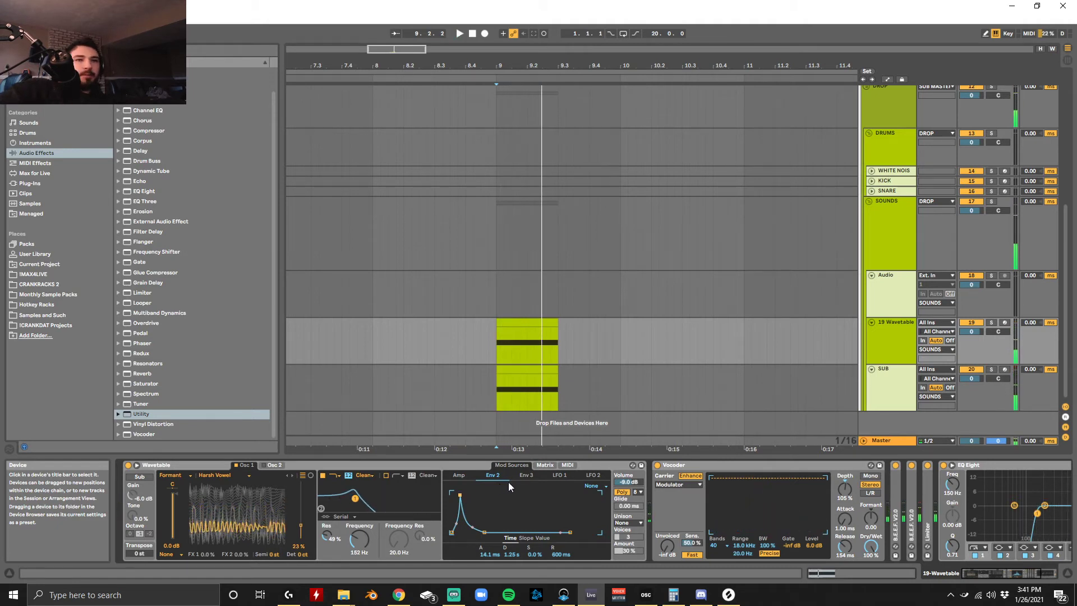
Step: Set the SUB track's delay to 2.00 ms while replaying the layered bass to check its alignment
{"action": "left_click", "coordinate": [907, 332]}
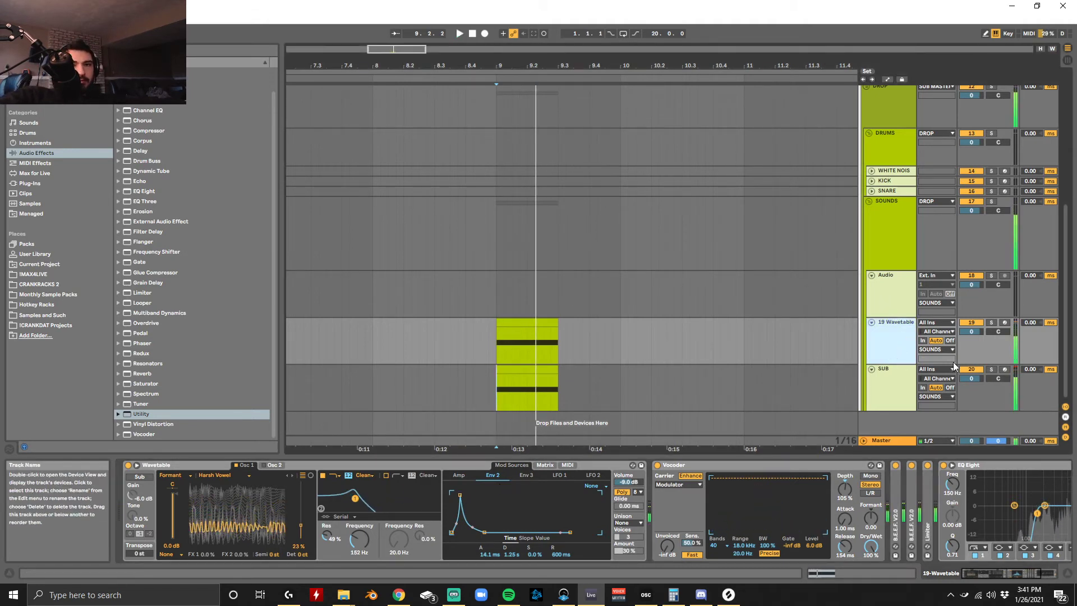
{"action": "left_click_drag", "start_coordinate": [1031, 372], "coordinate": [1033, 376]}
{"action": "key", "text": "space"}
{"action": "key", "text": "space"}
{"action": "key", "text": "space"}
{"action": "key", "text": "space"}
{"action": "key", "text": "space"}
{"action": "key", "text": "space"}
{"action": "key", "text": "space"}
{"action": "key", "text": "space"}
{"action": "key", "text": "space"}
{"action": "key", "text": "space"}
{"action": "key", "text": "space"}
{"action": "key", "text": "space"}
{"action": "key", "text": "space"}
{"action": "key", "text": "space"}
{"action": "key", "text": "space"}
{"action": "key", "text": "space"}
{"action": "key", "text": "space"}
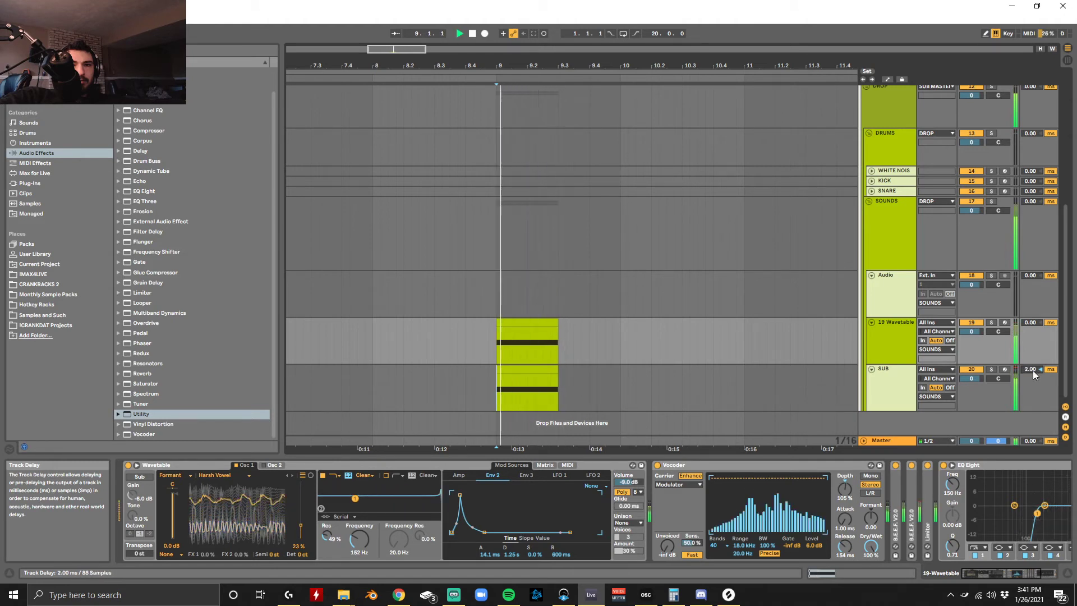
{"action": "key", "text": "space"}
{"action": "key", "text": "space"}
{"action": "key", "text": "space"}
Step: Lower the SUB track's Utility gain to 6.11 dB while replaying the layered bass
{"action": "left_click", "coordinate": [894, 357]}
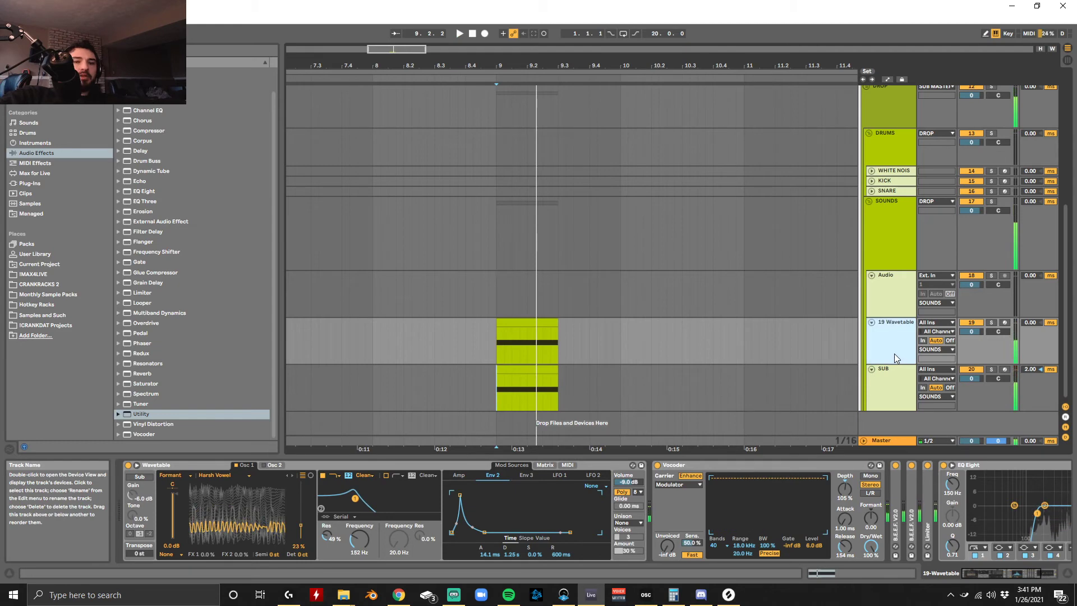
{"action": "left_click", "coordinate": [901, 255]}
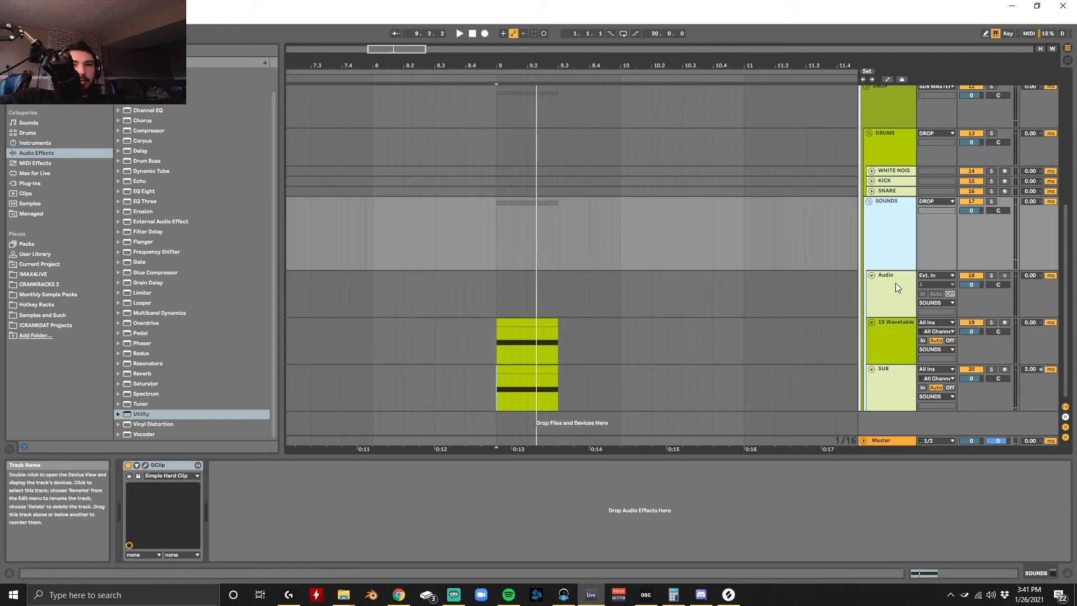
{"action": "left_click", "coordinate": [908, 307]}
{"action": "left_click", "coordinate": [889, 344]}
{"action": "left_click", "coordinate": [878, 387]}
{"action": "key", "text": "space"}
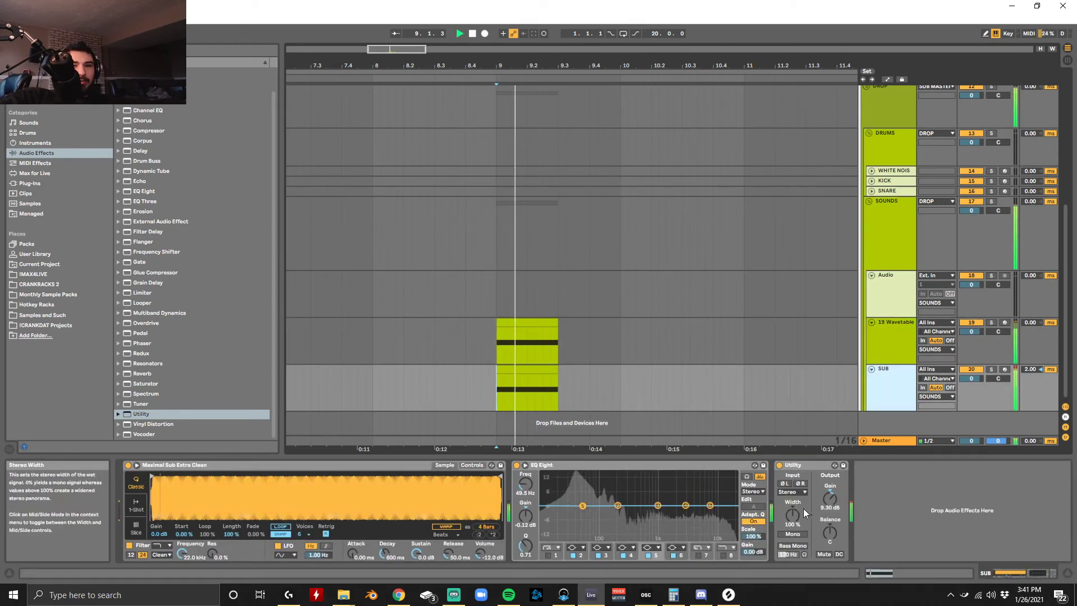
{"action": "mouse_move", "coordinate": [830, 501]}
{"action": "left_mouse_down"}
{"action": "mouse_move", "coordinate": [829, 488]}
{"action": "mouse_move", "coordinate": [832, 507]}
{"action": "left_mouse_up"}
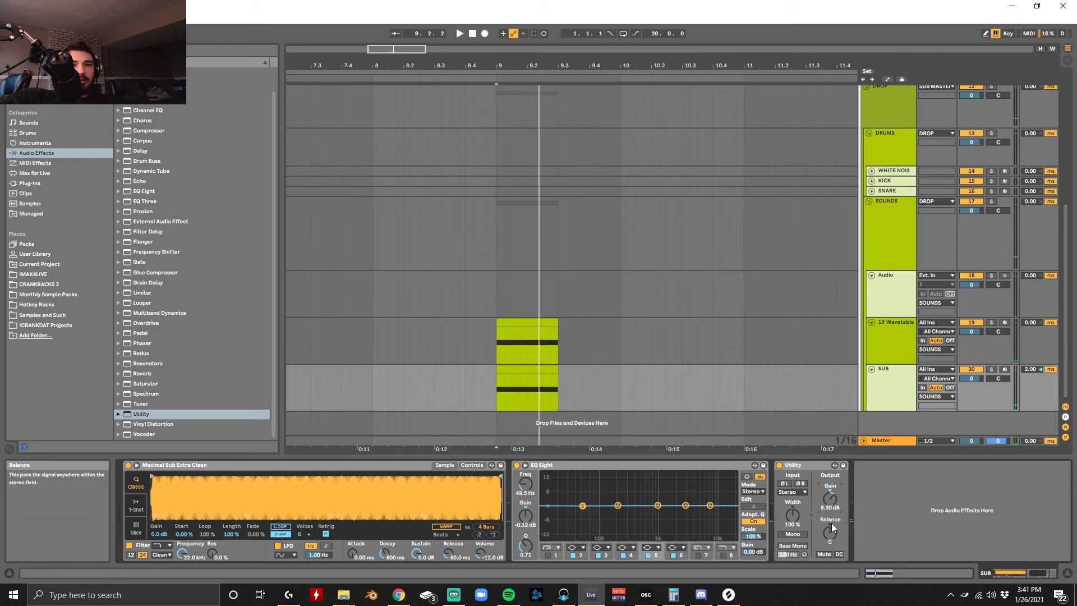
{"action": "key", "text": "space"}
{"action": "left_click_drag", "start_coordinate": [833, 507], "coordinate": [832, 515]}
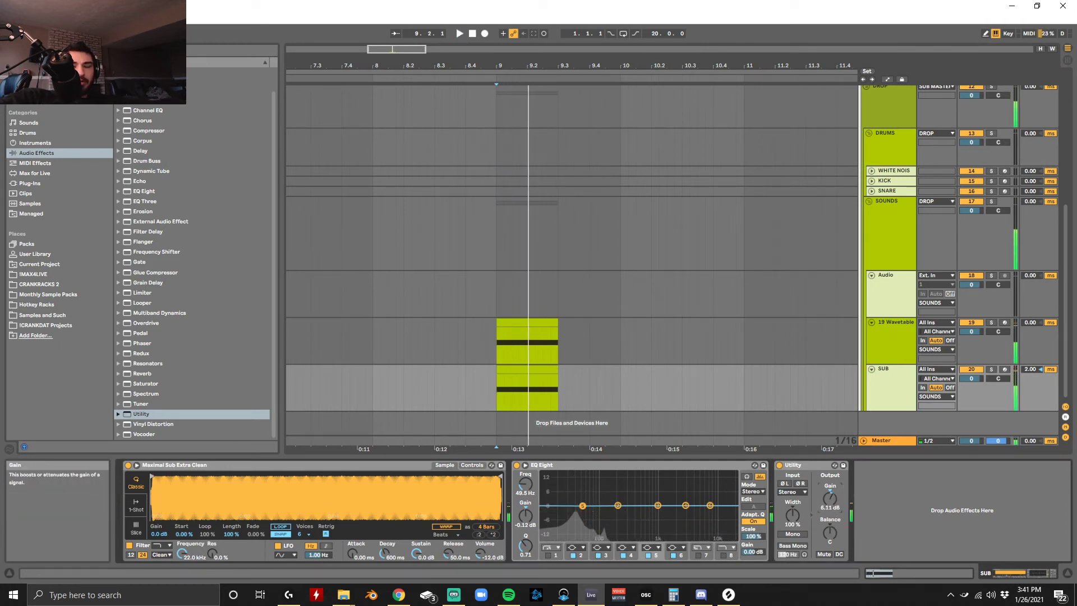
{"action": "key", "text": "space"}
Step: Set the SUB track's Utility gain to 10 dB and replay the bass to check the level
{"action": "left_click", "coordinate": [501, 348]}
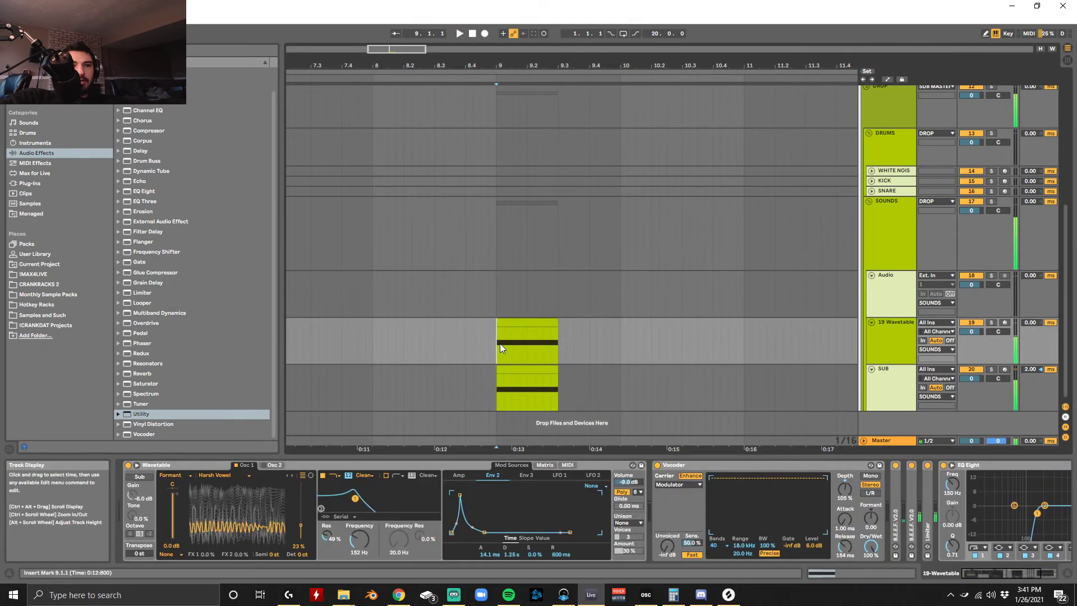
{"action": "left_click", "coordinate": [897, 301]}
{"action": "left_click", "coordinate": [893, 257]}
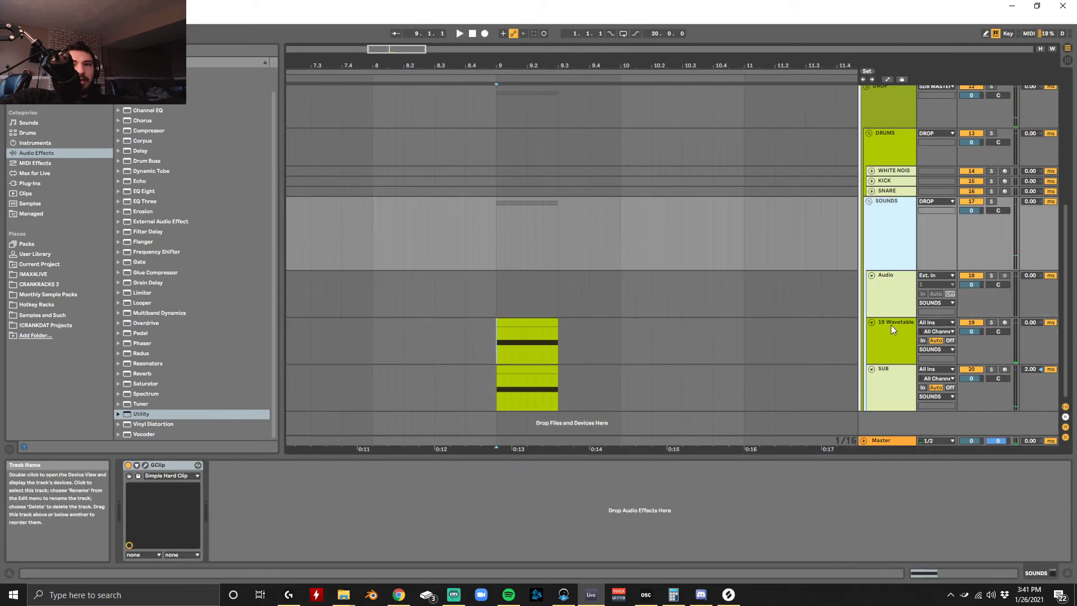
{"action": "left_click", "coordinate": [888, 389]}
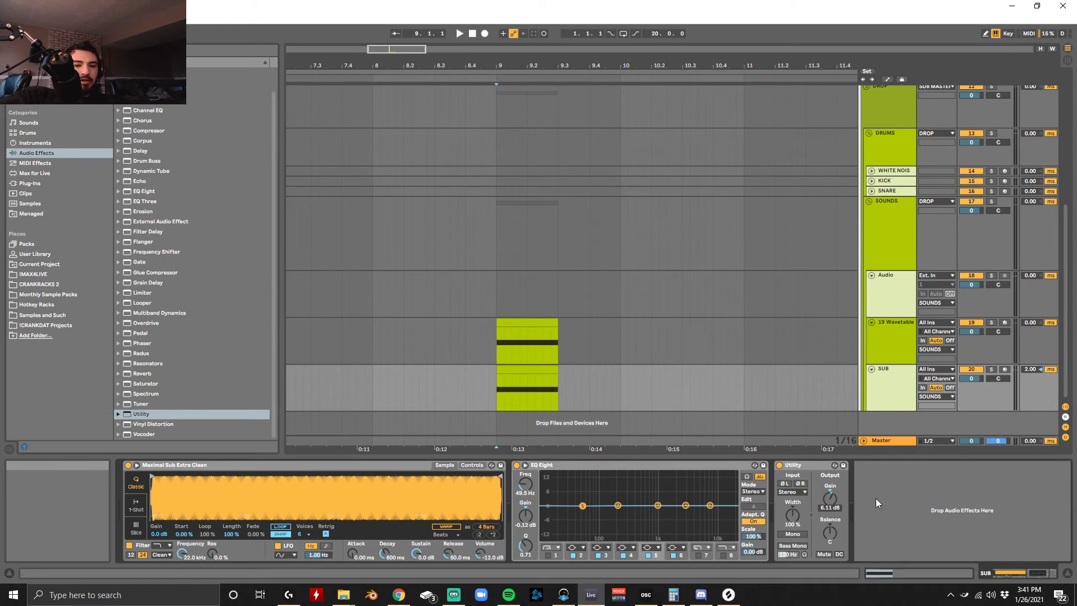
{"action": "type", "text": "9"}
{"action": "key", "text": "Return"}
{"action": "key", "text": "space"}
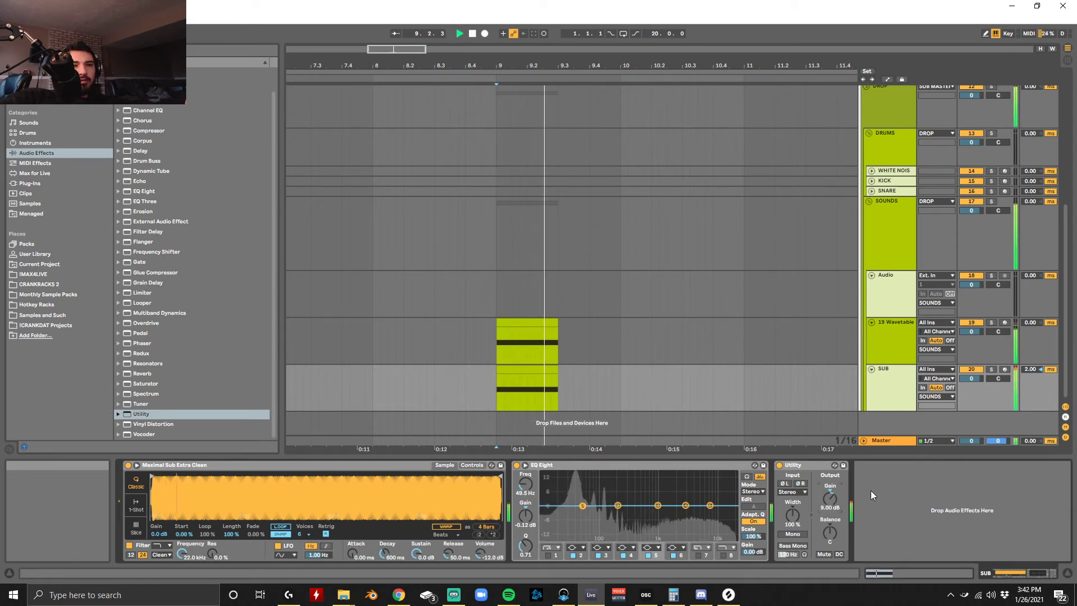
{"action": "key", "text": "space"}
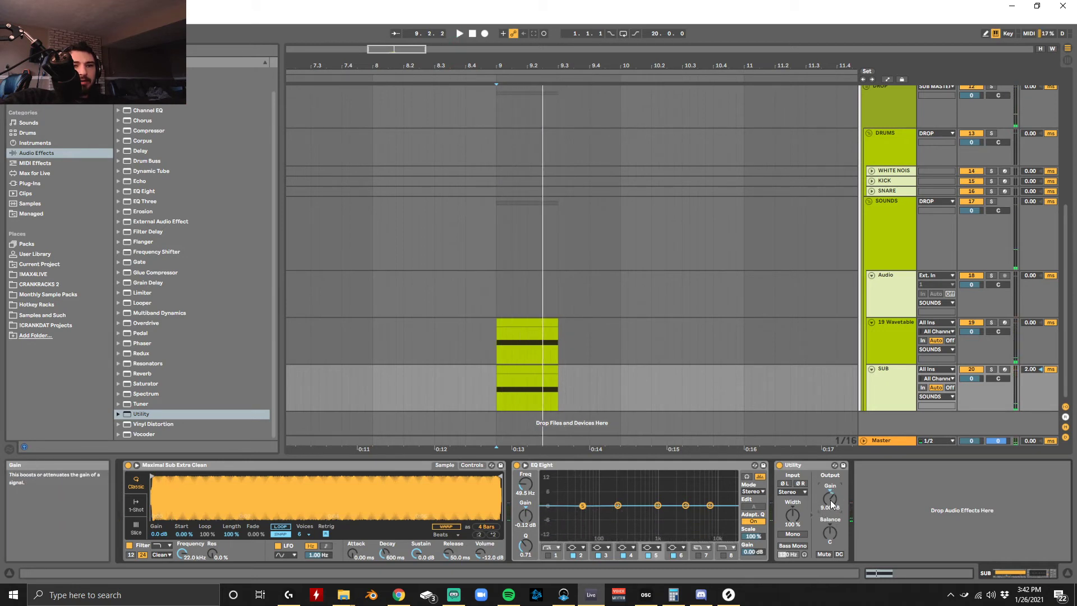
{"action": "key", "text": "space"}
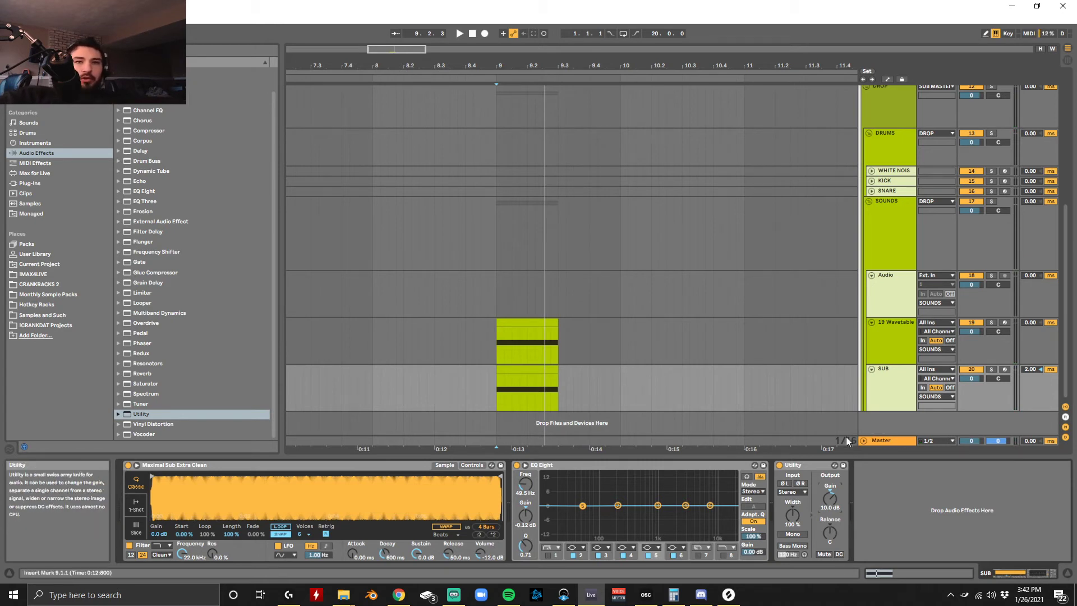
Step: Collapse the Wavetable and SUB tracks, then insert a new audio track beneath them, outside the DROP group
{"action": "left_click", "coordinate": [871, 322]}
{"action": "left_click", "coordinate": [870, 332]}
{"action": "right_click", "coordinate": [881, 355]}
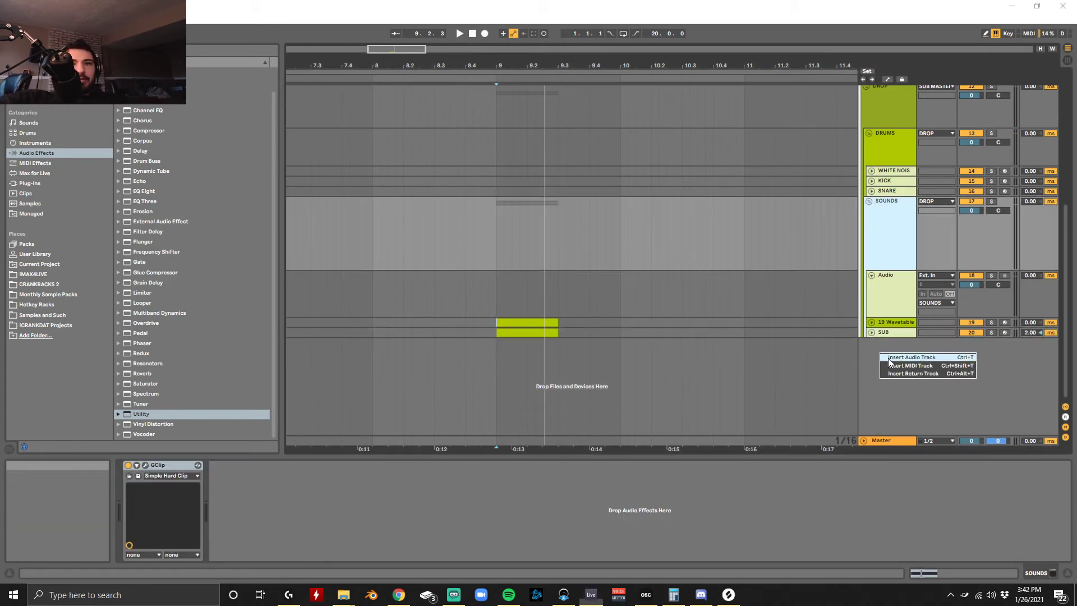
{"action": "left_click", "coordinate": [889, 358]}
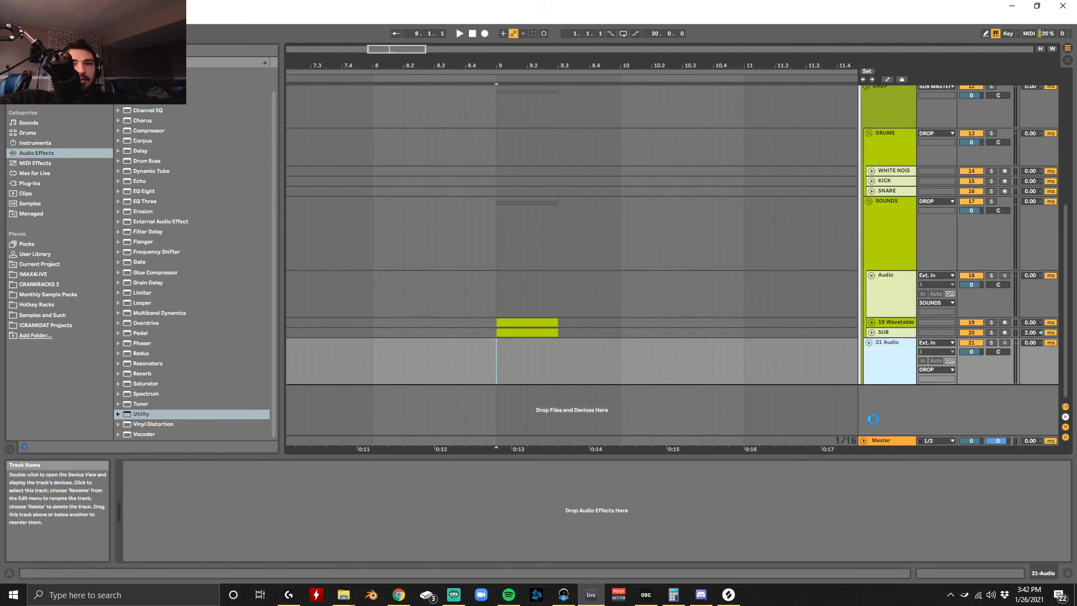
{"action": "left_click", "coordinate": [905, 288]}
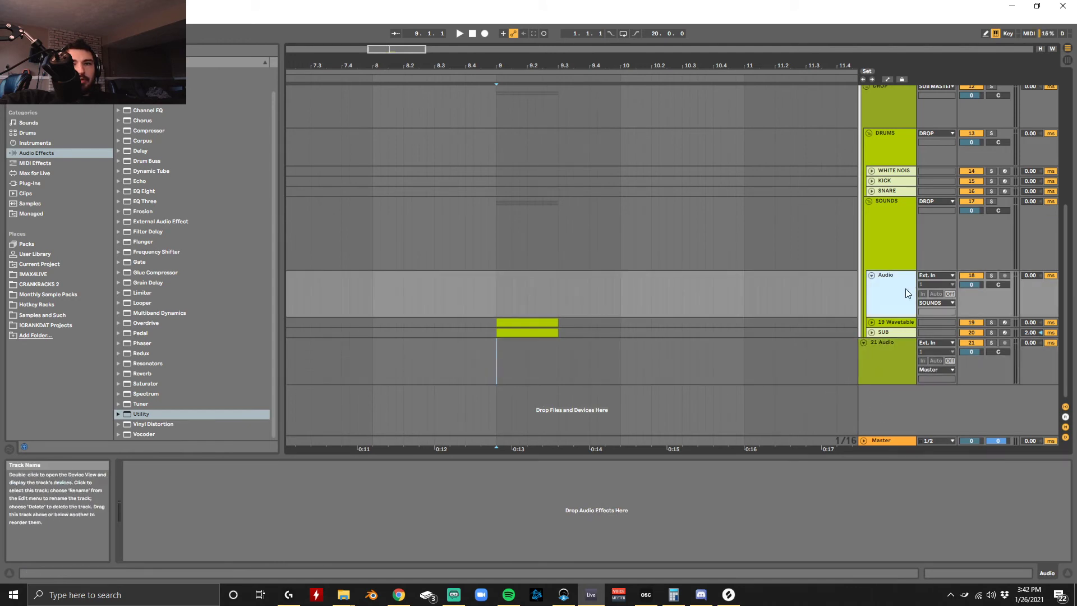
{"action": "left_click", "coordinate": [991, 275]}
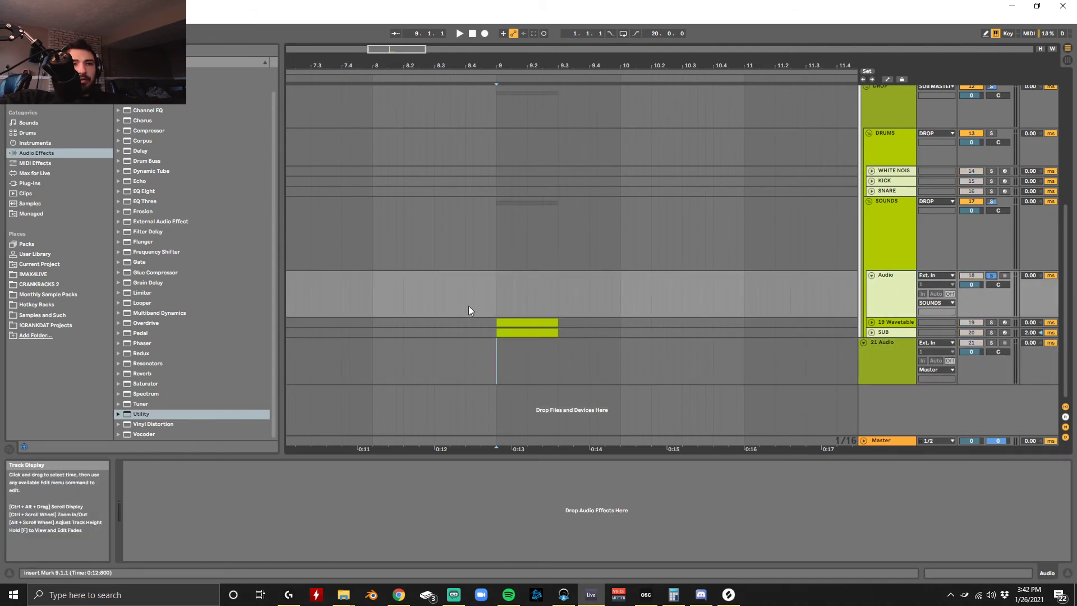
{"action": "left_click", "coordinate": [994, 278]}
Step: Expand the Wavetable track, solo it and arm it for recording
{"action": "left_click", "coordinate": [866, 320]}
{"action": "left_click", "coordinate": [871, 322]}
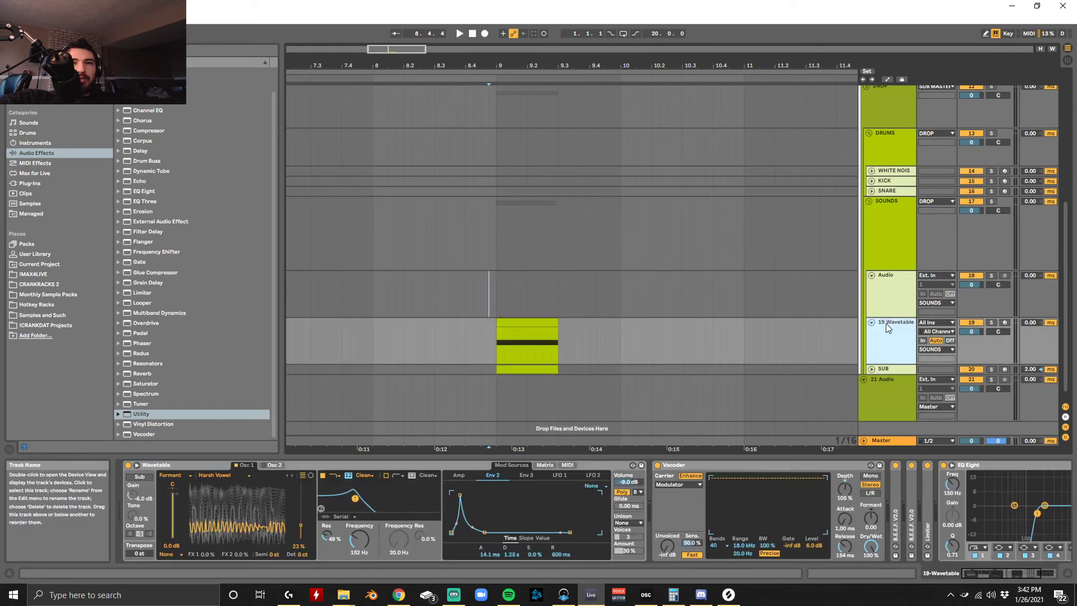
{"action": "left_click", "coordinate": [983, 324]}
{"action": "left_click", "coordinate": [992, 325]}
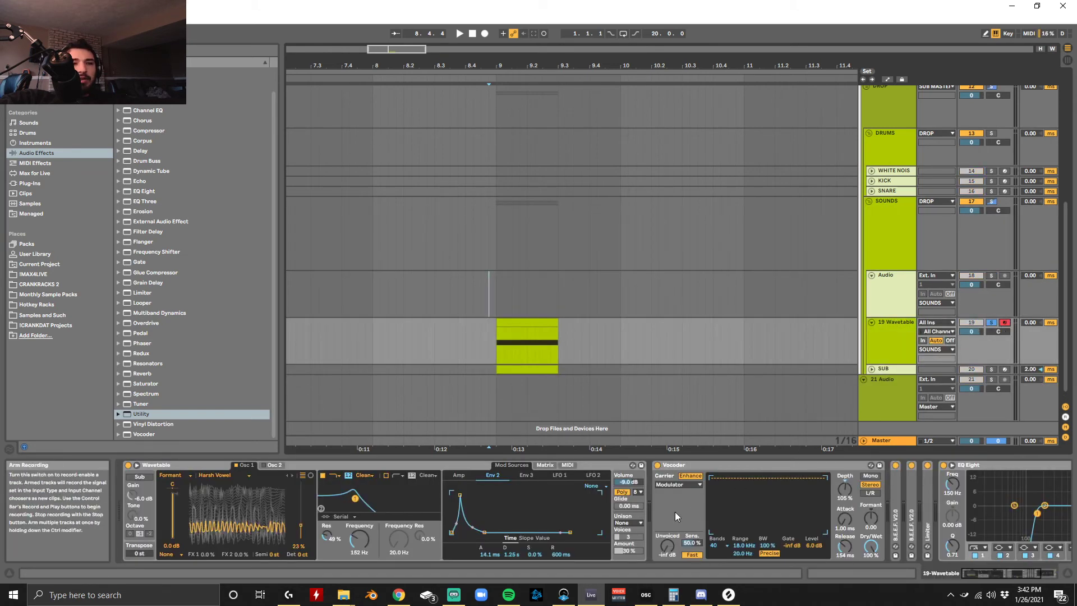
Step: Try the Classic unison mode in Wavetable and play the bass
{"action": "left_click", "coordinate": [627, 523]}
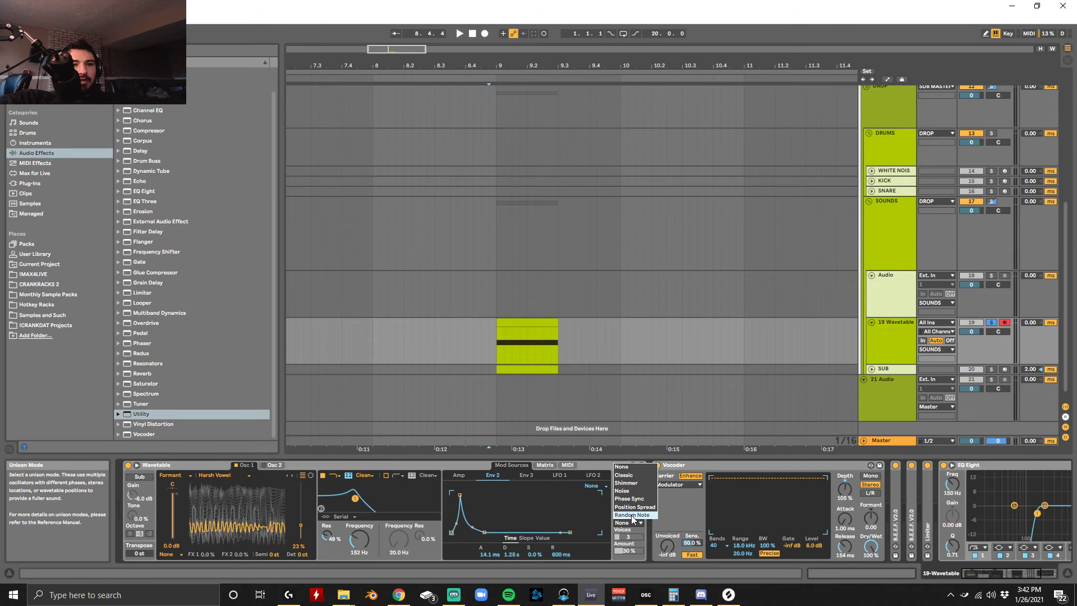
{"action": "left_click", "coordinate": [647, 476]}
{"action": "key", "text": "space"}
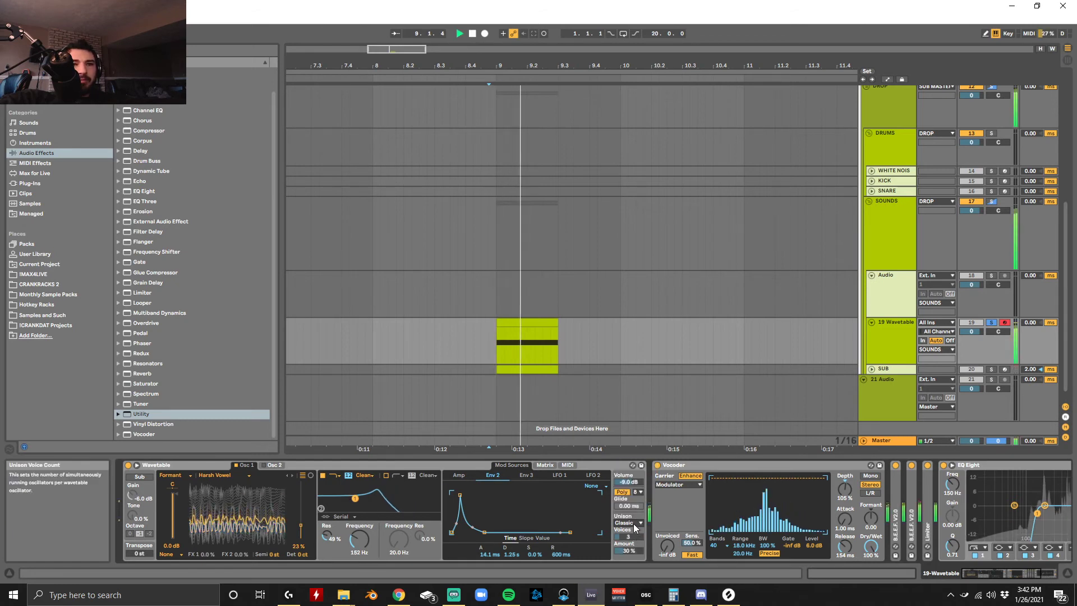
Step: Solo the whole SOUNDS group and replay the layered bass
{"action": "left_click", "coordinate": [991, 275]}
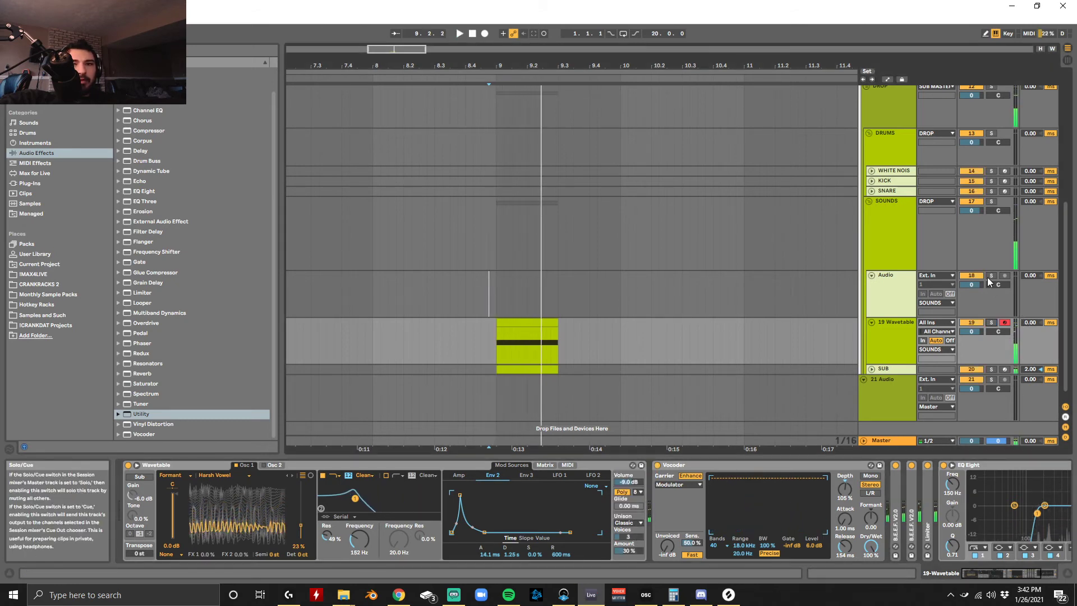
{"action": "key", "text": "space"}
{"action": "left_click", "coordinate": [991, 201]}
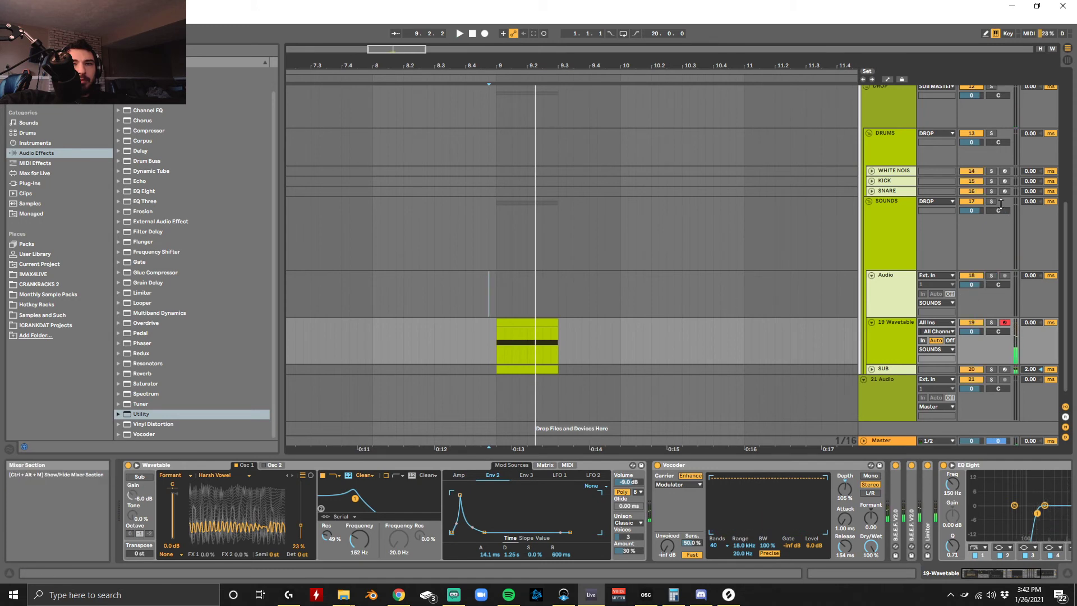
{"action": "key", "text": "space"}
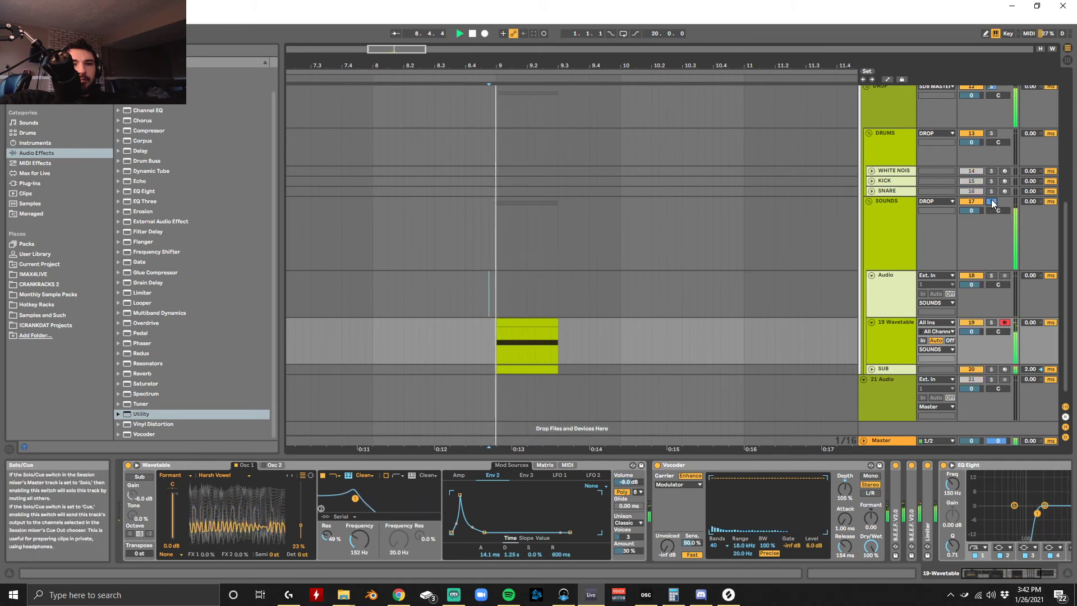
{"action": "key", "text": "space"}
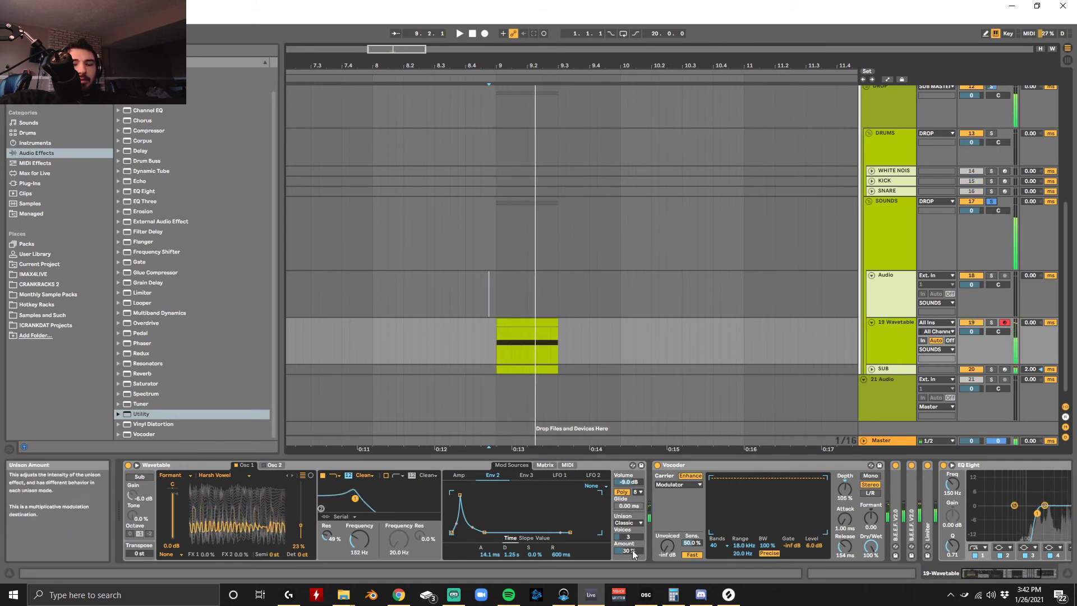
Step: Try Classic unison amounts of 57% and 14% while replaying the bass
{"action": "left_click_drag", "start_coordinate": [628, 551], "coordinate": [629, 537]}
{"action": "key", "text": "space"}
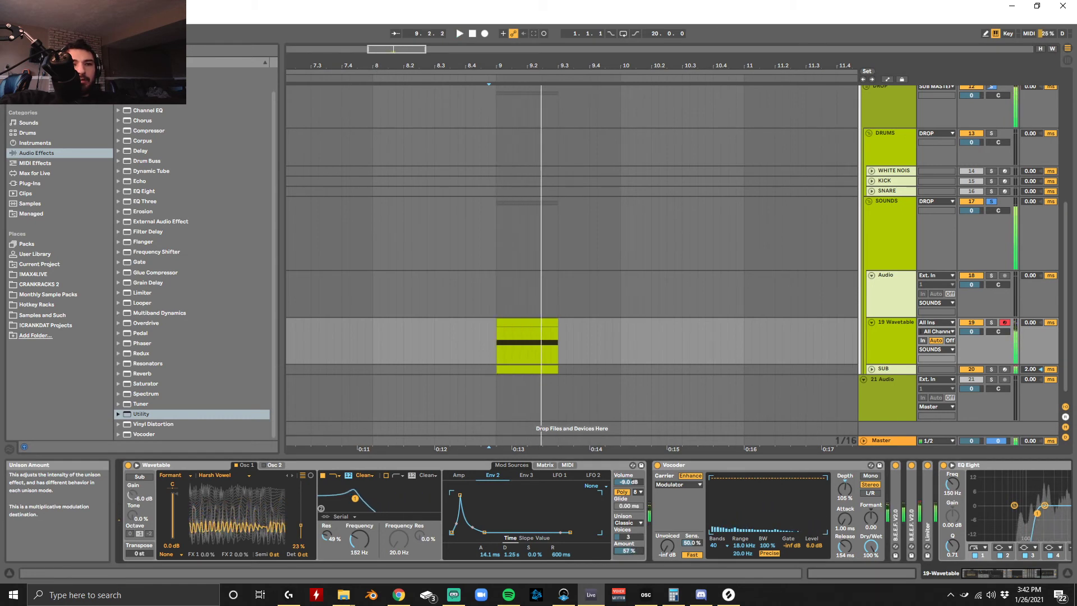
{"action": "key", "text": "space"}
{"action": "key", "text": "space"}
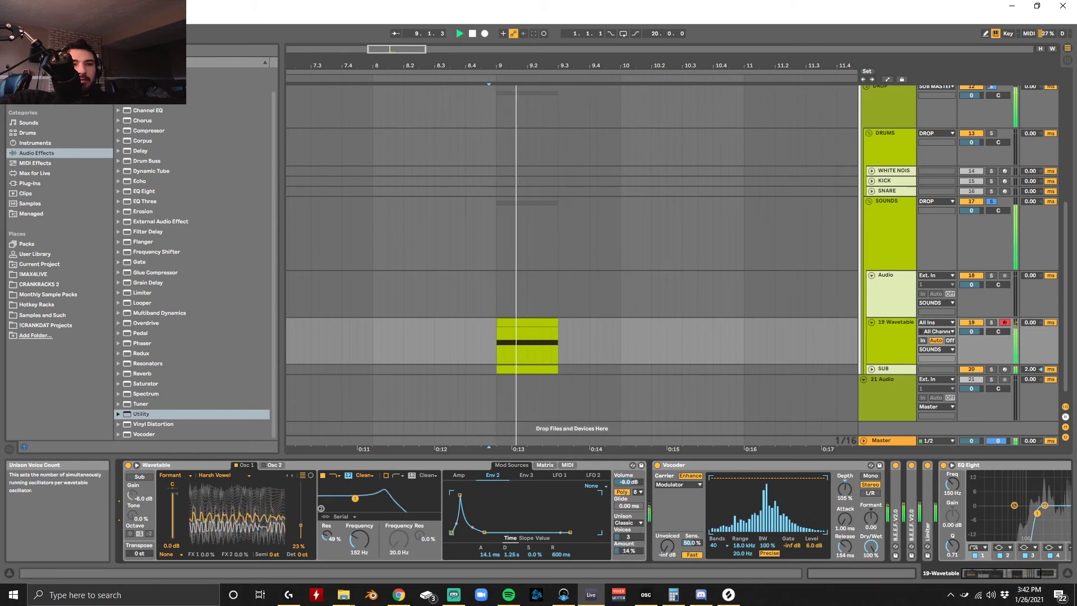
Step: Try the Random Note unison mode with a higher unison amount while replaying the bass
{"action": "left_click", "coordinate": [628, 523]}
{"action": "left_click", "coordinate": [636, 515]}
{"action": "key", "text": "space"}
{"action": "key", "text": "space"}
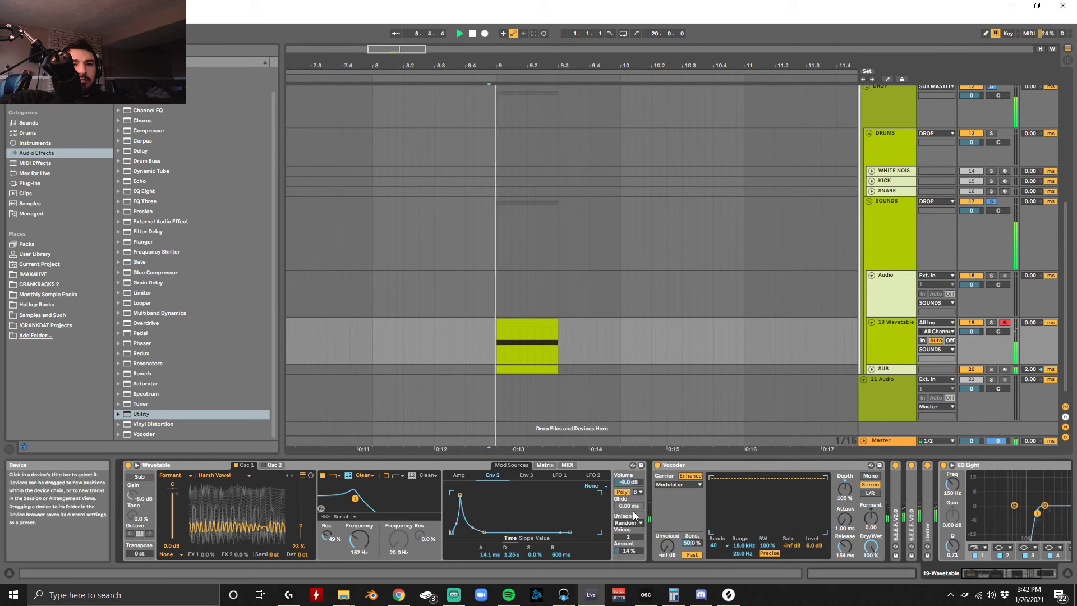
{"action": "left_click_drag", "start_coordinate": [633, 545], "coordinate": [632, 527]}
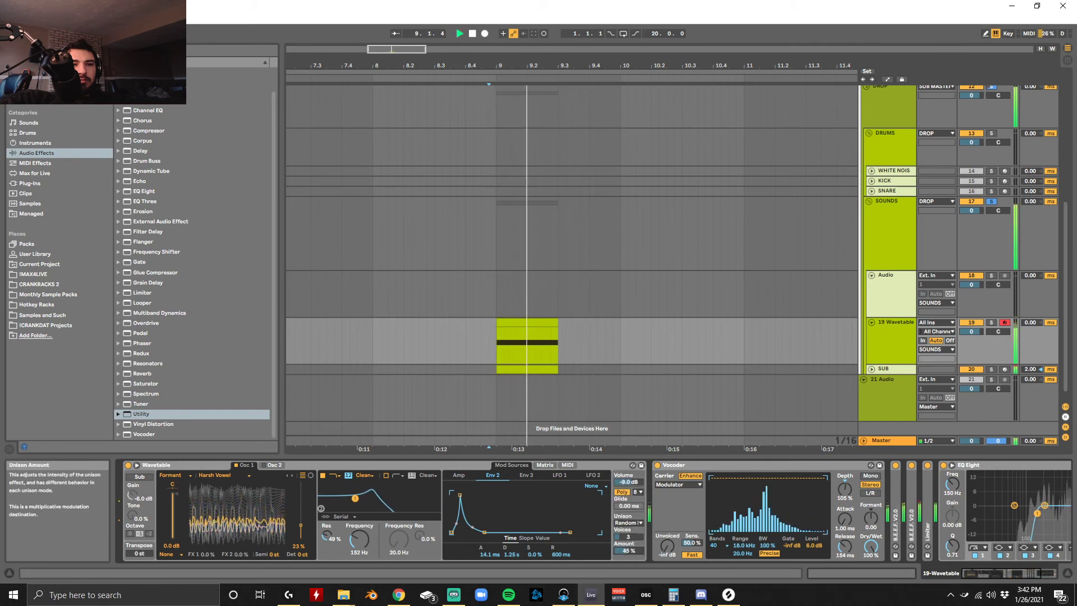
{"action": "key", "text": "space"}
Step: Replay the Random Note version, check the Master track's devices, and return to the Wavetable track's devices
{"action": "left_click", "coordinate": [632, 523]}
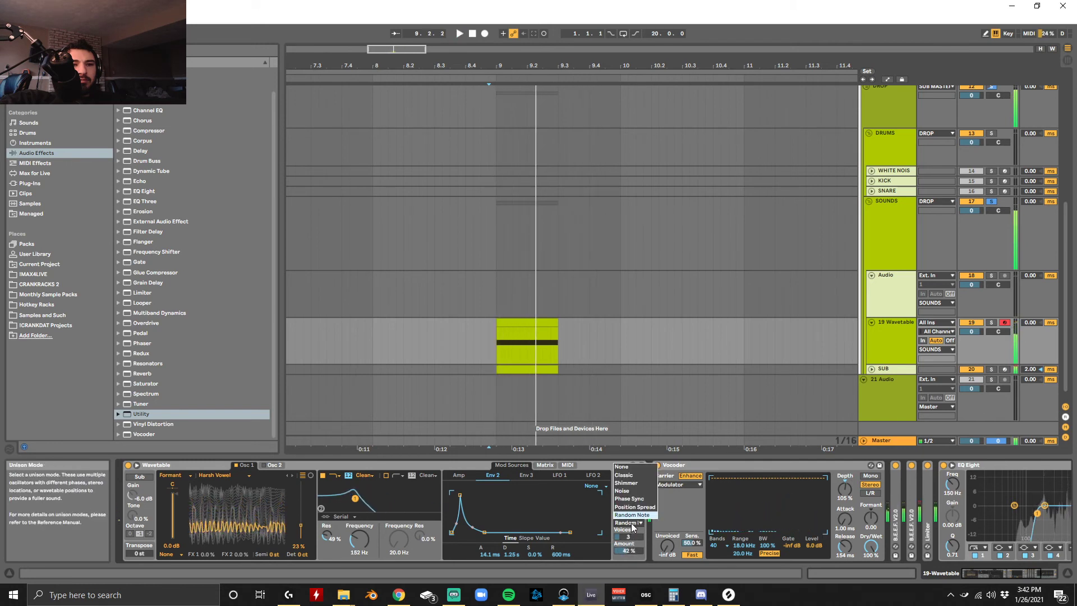
{"action": "left_click", "coordinate": [633, 526]}
{"action": "key", "text": "space"}
{"action": "key", "text": "space"}
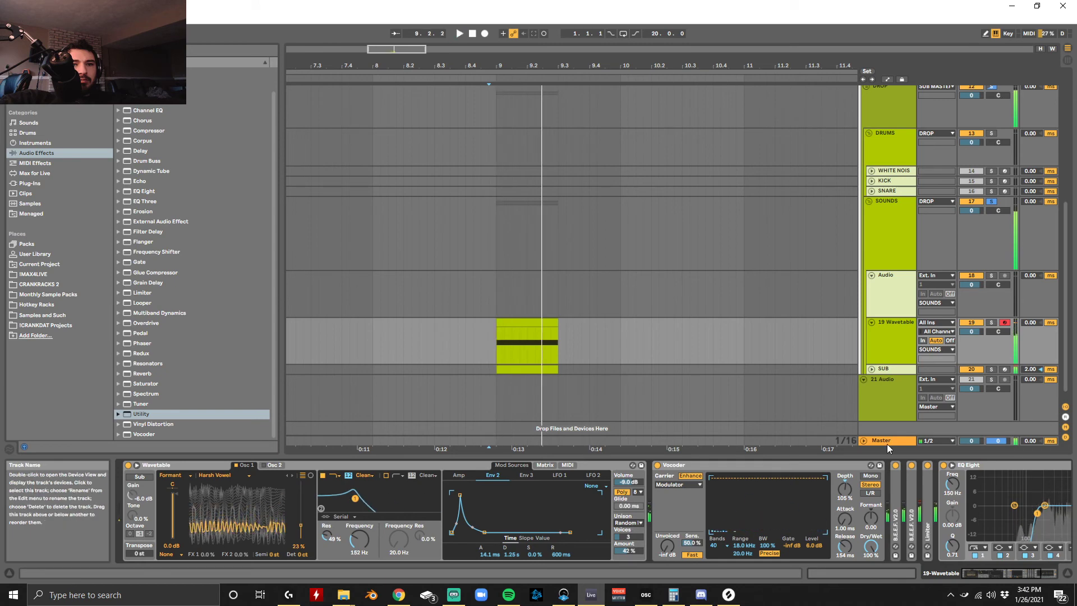
{"action": "left_click", "coordinate": [886, 442]}
{"action": "key", "text": "space"}
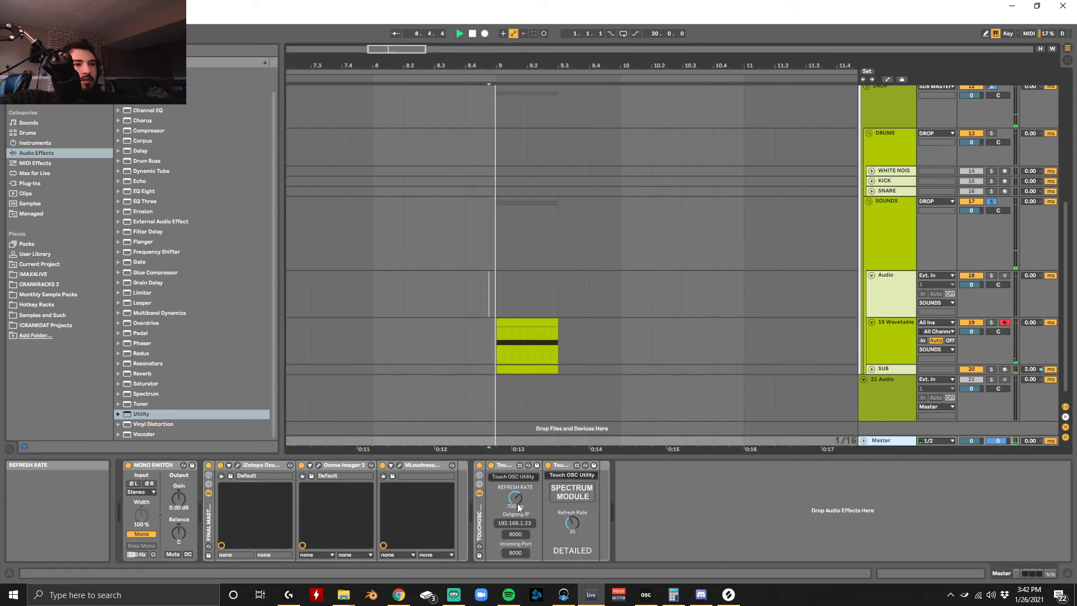
{"action": "left_click", "coordinate": [887, 325]}
{"action": "key", "text": "space"}
Step: Audition the Phase Sync and Noise unison modes in Wavetable
{"action": "left_click", "coordinate": [637, 524]}
{"action": "left_click", "coordinate": [644, 498]}
{"action": "key", "text": "space"}
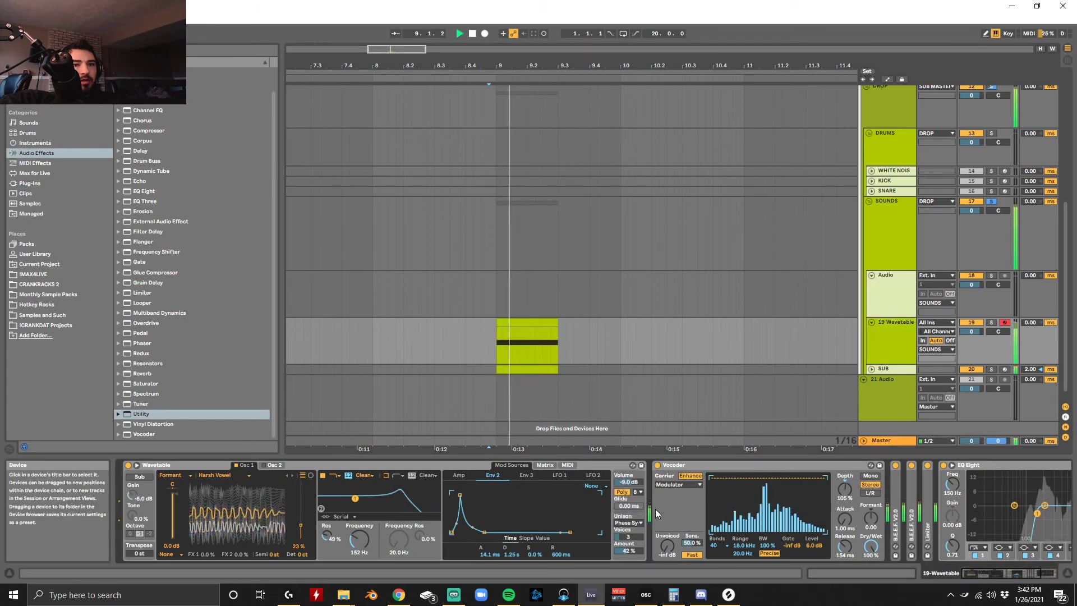
{"action": "key", "text": "space"}
{"action": "left_click", "coordinate": [635, 524]}
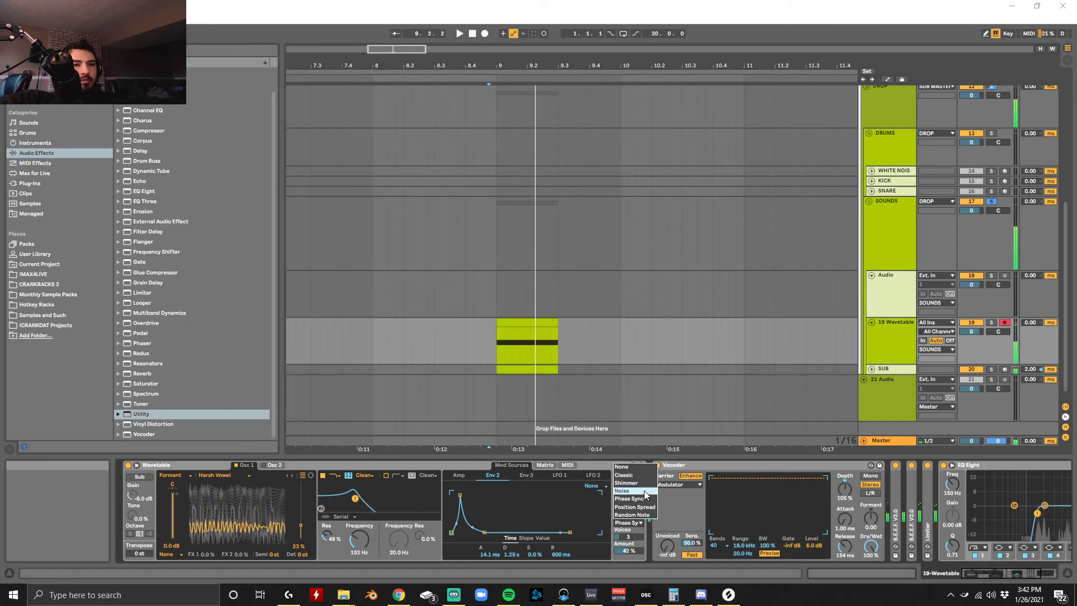
{"action": "left_click", "coordinate": [644, 495]}
{"action": "key", "text": "space"}
Step: Audition the Position Spread and Shimmer unison modes in Wavetable
{"action": "left_click", "coordinate": [634, 522]}
{"action": "left_click", "coordinate": [638, 537]}
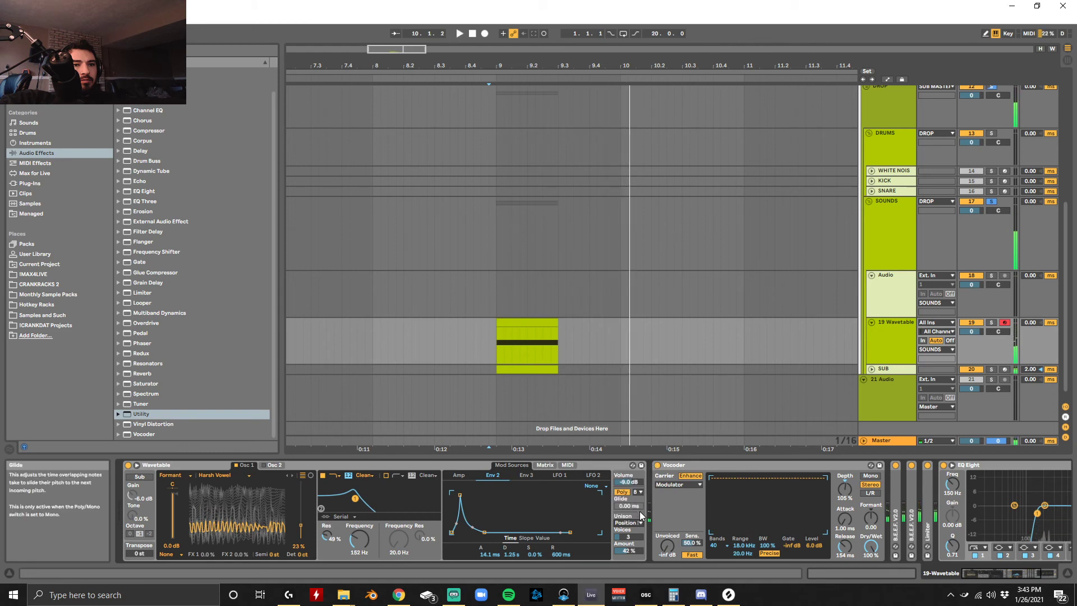
{"action": "key", "text": "space"}
{"action": "key", "text": "space"}
{"action": "key", "text": "space"}
{"action": "left_click", "coordinate": [637, 524]}
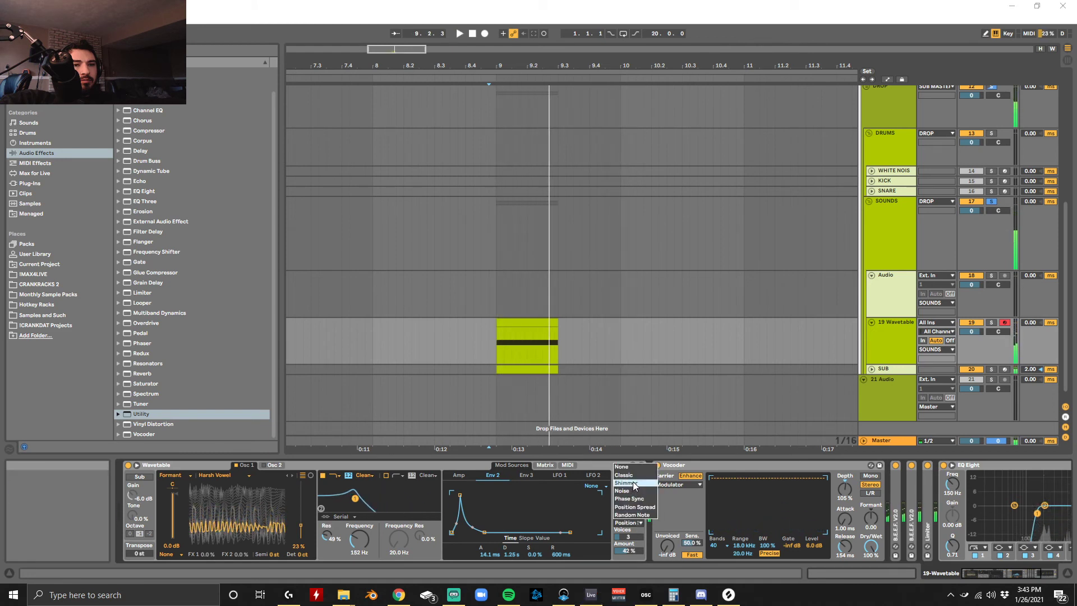
{"action": "left_click", "coordinate": [635, 484]}
{"action": "key", "text": "space"}
{"action": "key", "text": "space"}
{"action": "key", "text": "space"}
Step: Set Wavetable's unison mode to None and replay the bass several times
{"action": "left_click", "coordinate": [635, 524]}
{"action": "left_click", "coordinate": [634, 505]}
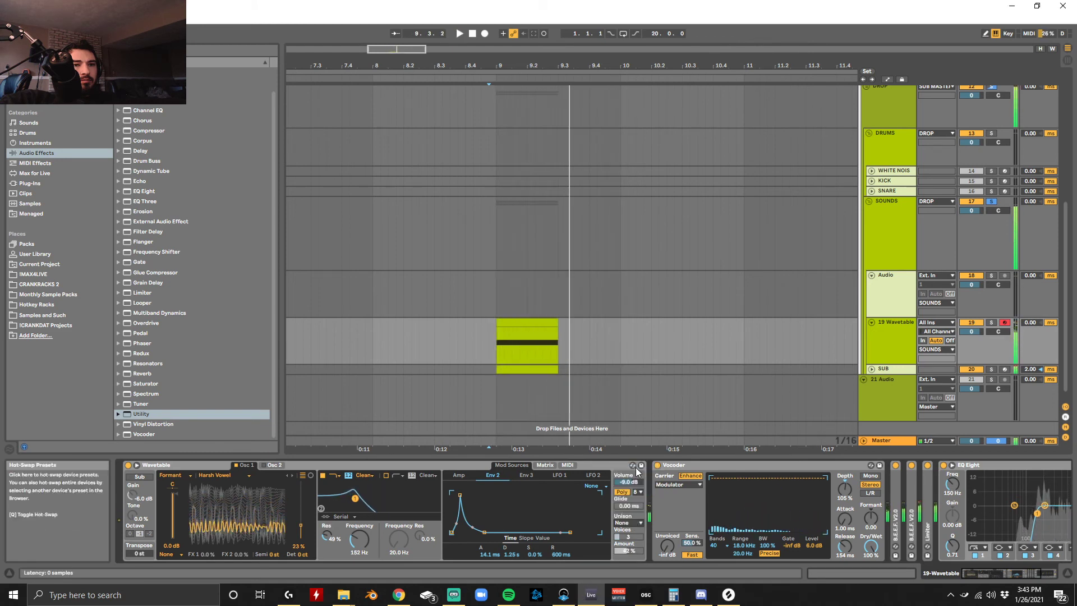
{"action": "key", "text": "space"}
{"action": "key", "text": "space"}
{"action": "key", "text": "space"}
{"action": "key", "text": "space"}
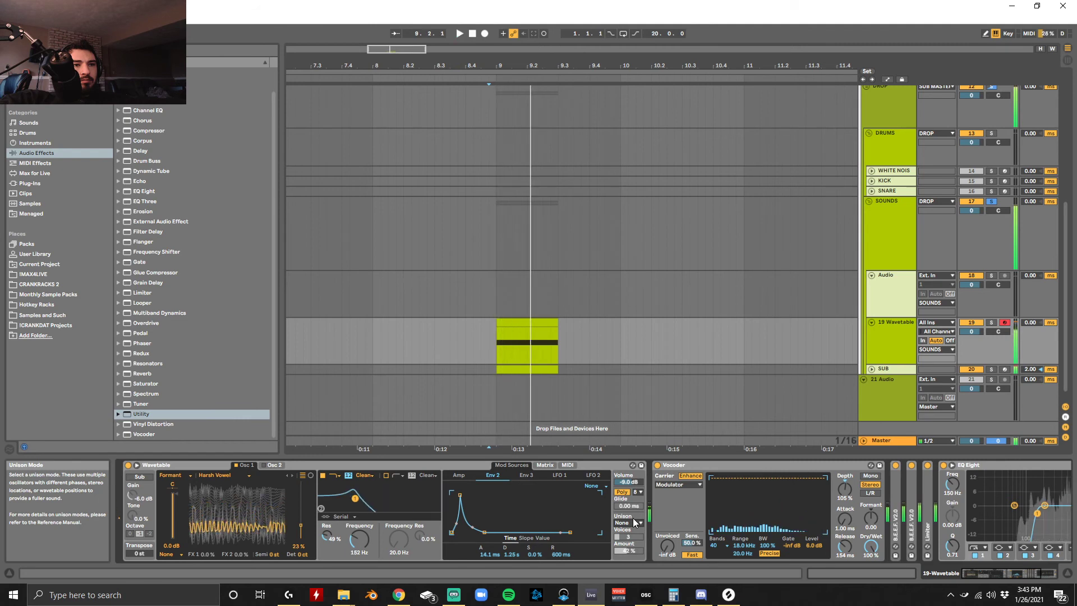
{"action": "key", "text": "space"}
{"action": "key", "text": "space"}
{"action": "key", "text": "space"}
Step: Examine the stereo devices at the end of the Wavetable track's effect chain while replaying the bass
{"action": "scroll", "coordinate": [1032, 513], "scroll_direction": "down", "scroll_amount": 3}
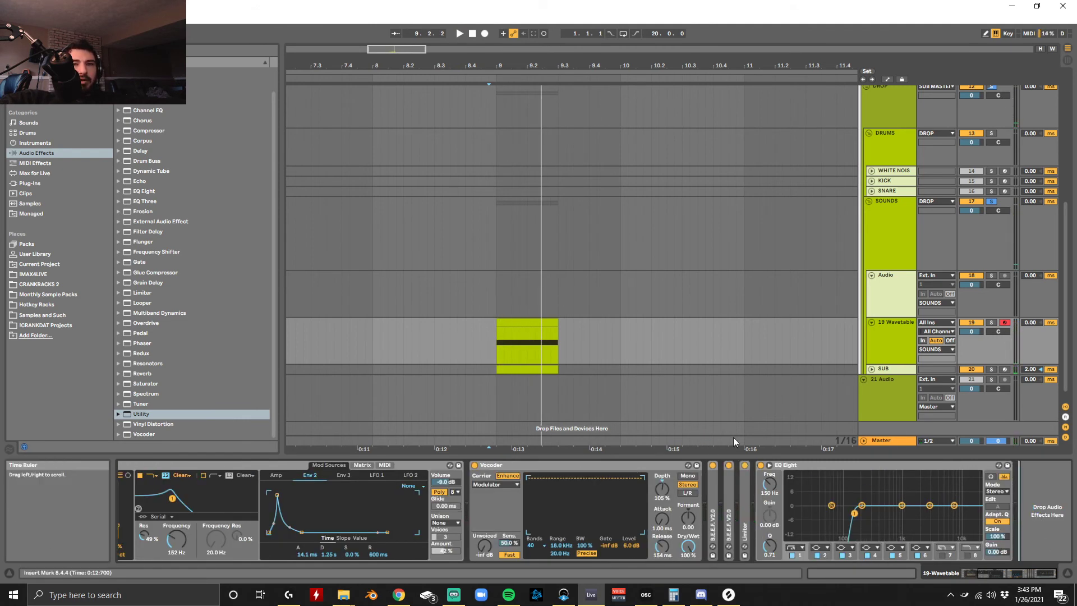
{"action": "key", "text": "space"}
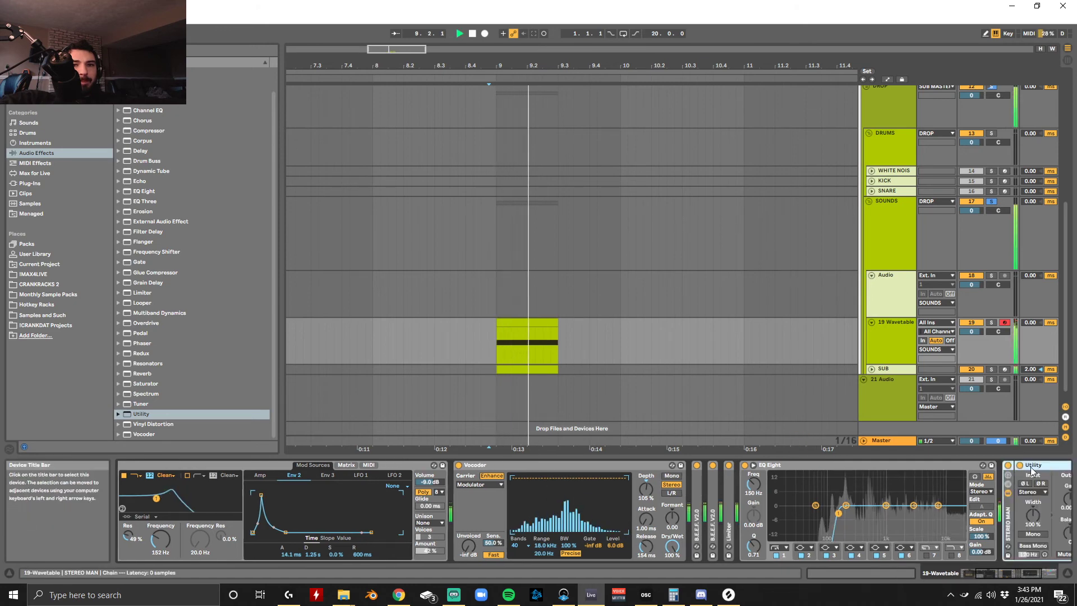
{"action": "key", "text": "space"}
{"action": "key", "text": "space"}
{"action": "left_click_drag", "start_coordinate": [1010, 573], "coordinate": [1039, 569]}
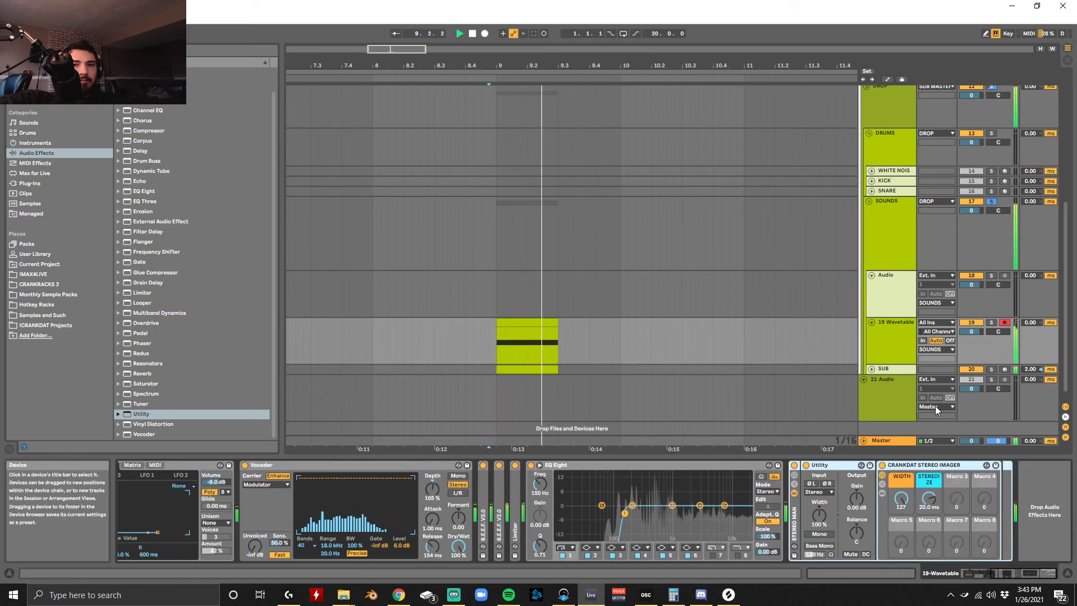
{"action": "key", "text": "space"}
Step: Place the insert marker at bar 9 on the new audio track, and collapse the Wavetable track and the SOUNDS group
{"action": "left_click", "coordinate": [868, 202]}
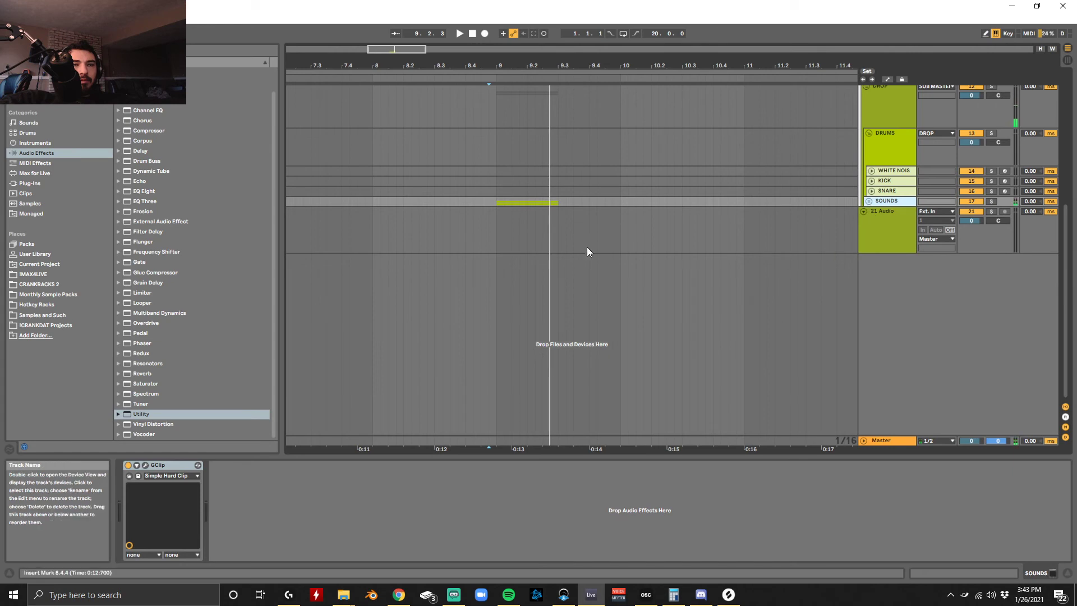
{"action": "left_click", "coordinate": [496, 227]}
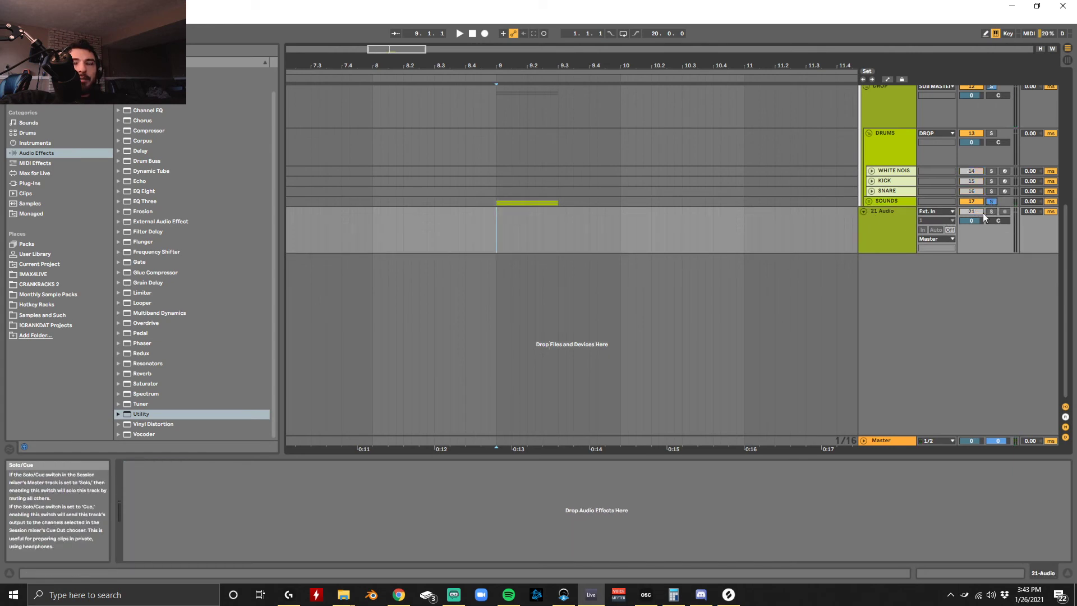
{"action": "left_click", "coordinate": [869, 201]}
{"action": "left_click", "coordinate": [867, 224]}
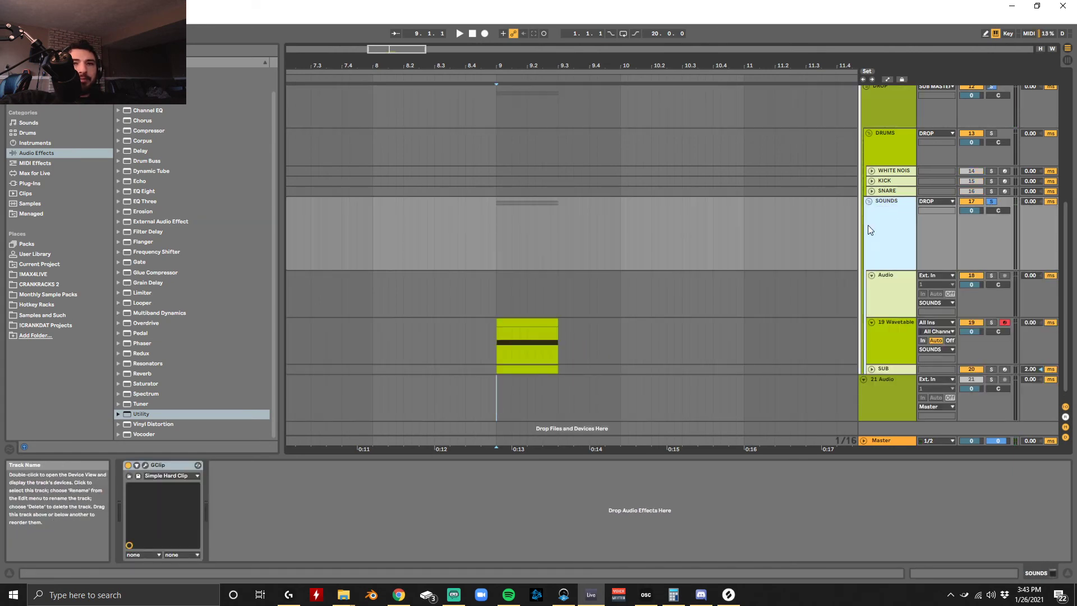
{"action": "left_click", "coordinate": [868, 319]}
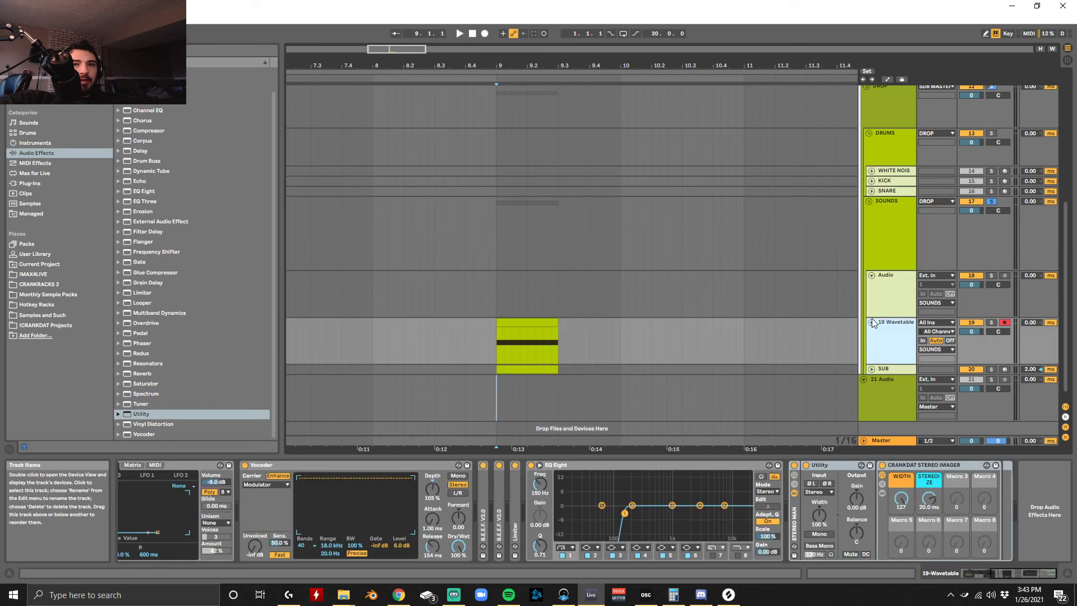
{"action": "left_click", "coordinate": [871, 322]}
{"action": "left_click", "coordinate": [875, 203]}
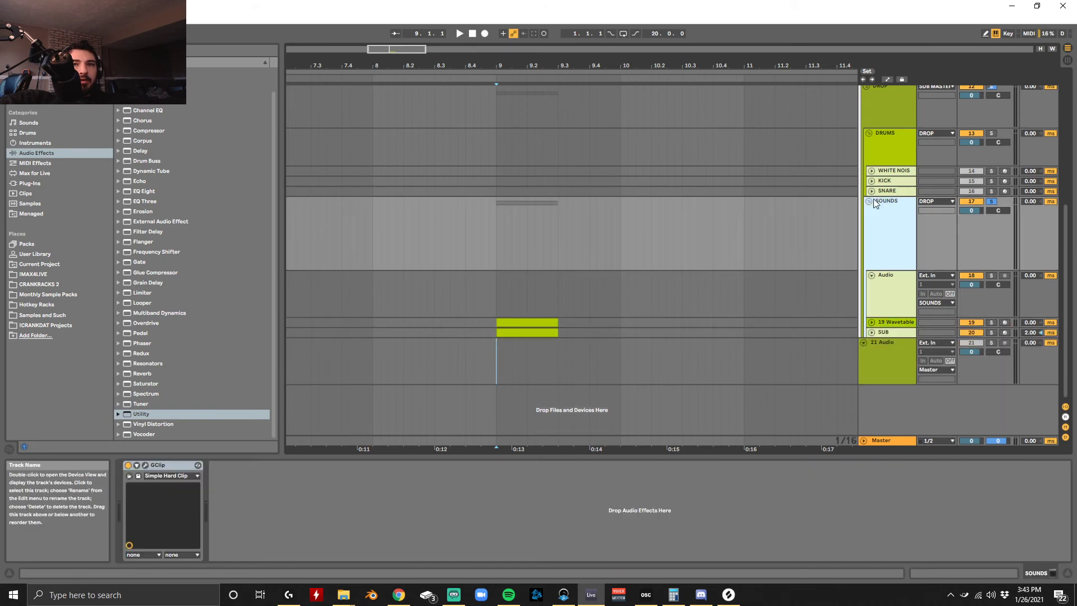
{"action": "left_click", "coordinate": [870, 201]}
Step: Solo the new audio track, set its input to Resampling and arm it for recording
{"action": "left_click", "coordinate": [998, 210]}
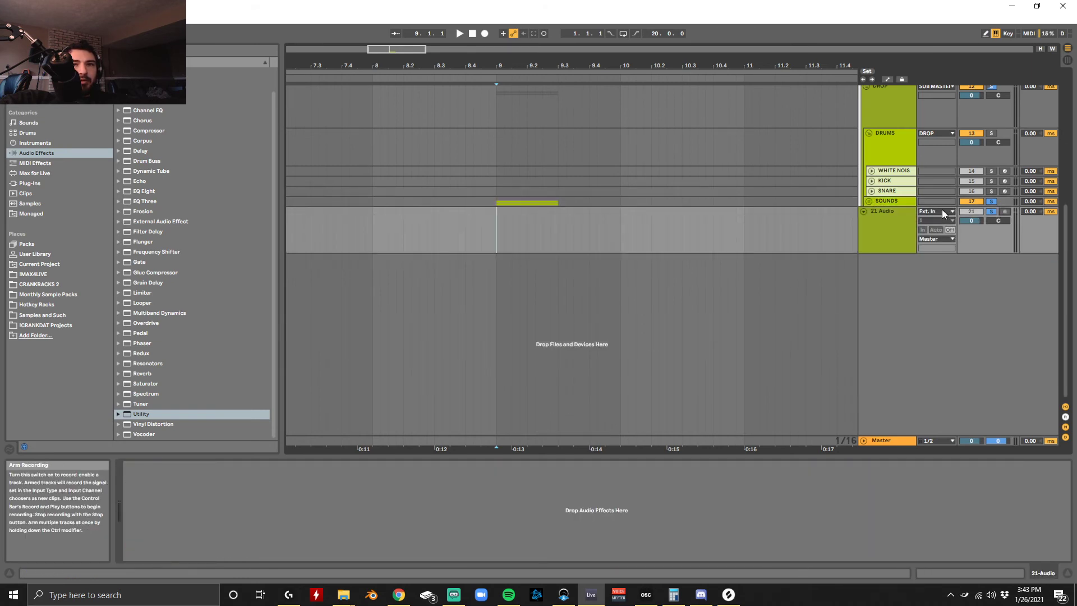
{"action": "left_click", "coordinate": [942, 211]}
{"action": "left_click", "coordinate": [945, 255]}
{"action": "left_click", "coordinate": [1005, 213]}
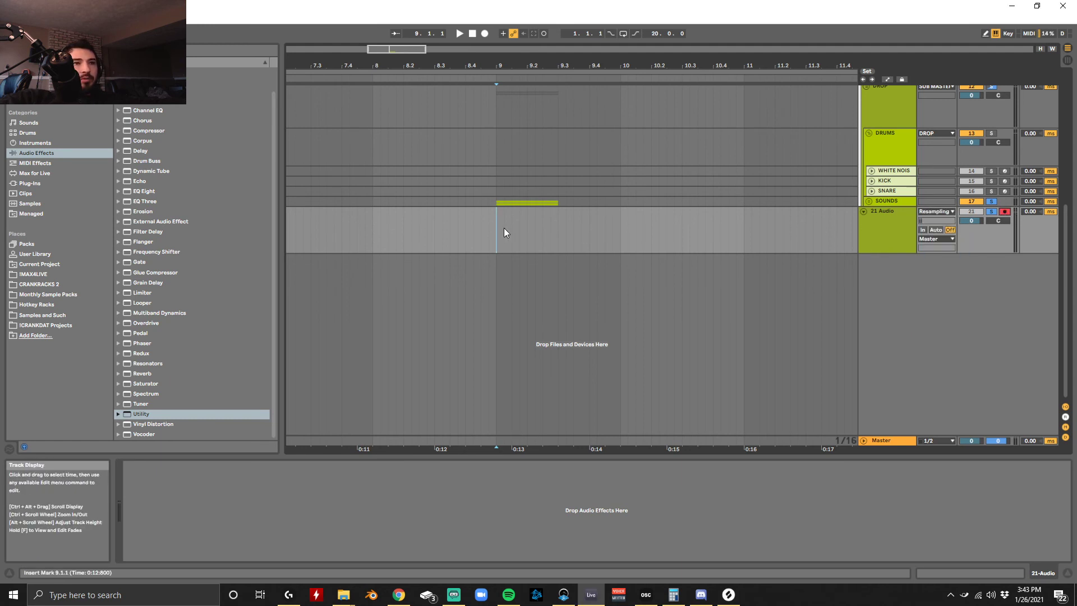
{"action": "left_click", "coordinate": [946, 212]}
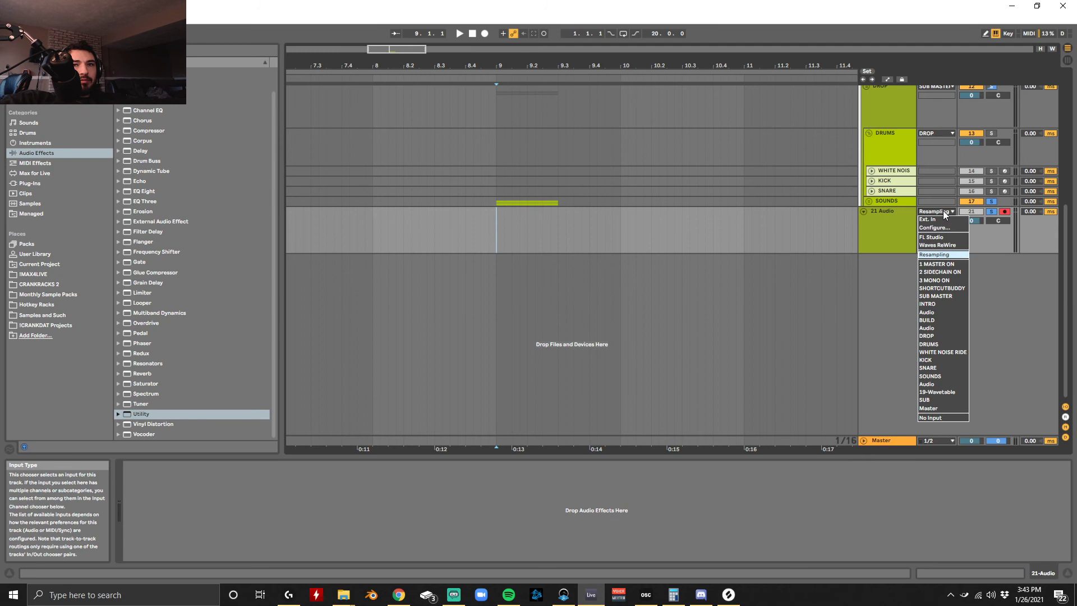
{"action": "left_click", "coordinate": [946, 254]}
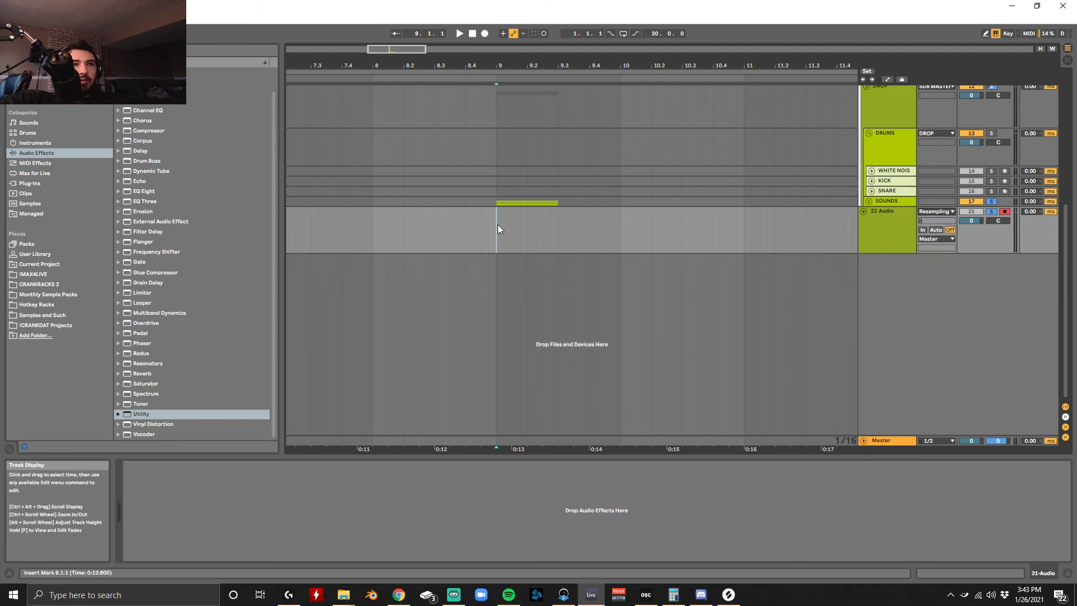
Step: Record the bass onto the armed resampling track from bar 9, stop after it ends, and play the recorded clip back
{"action": "left_click", "coordinate": [485, 34]}
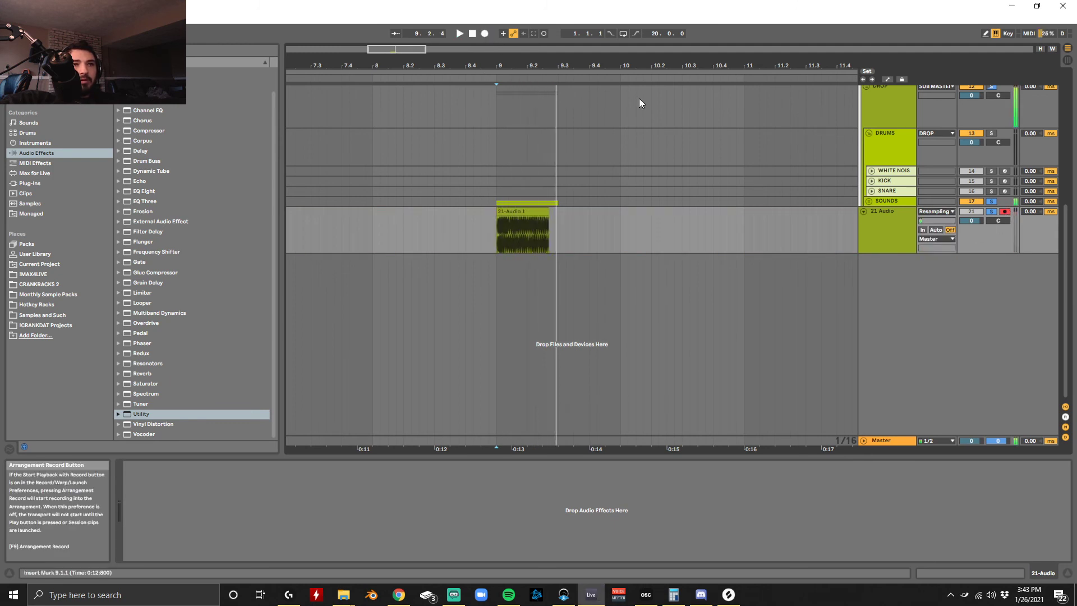
{"action": "left_click", "coordinate": [485, 34]}
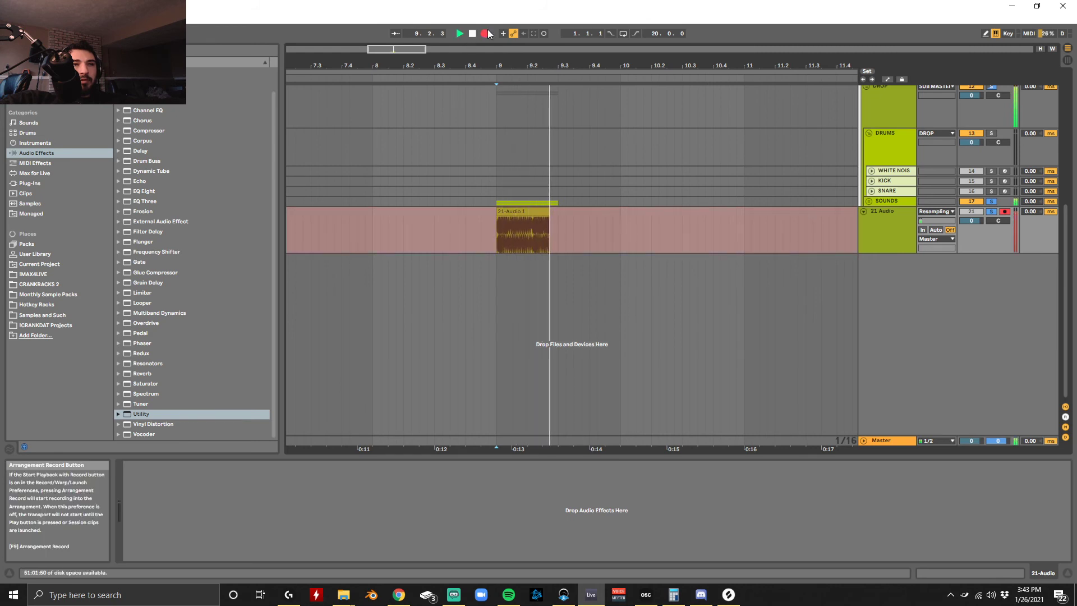
{"action": "left_click", "coordinate": [484, 34]}
{"action": "key", "text": "space"}
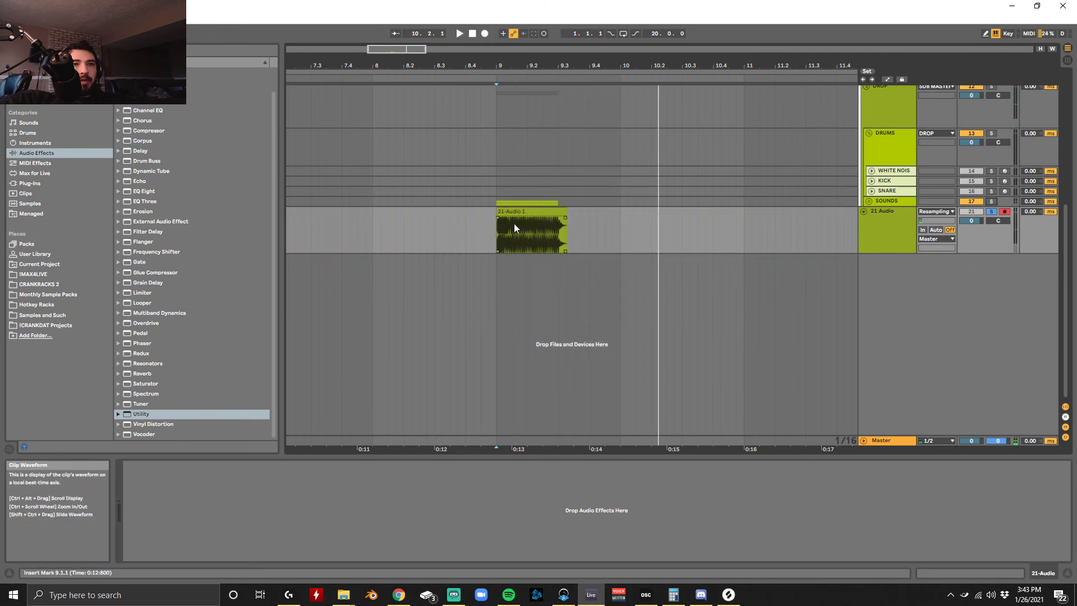
{"action": "left_click", "coordinate": [498, 228]}
{"action": "key", "text": "space"}
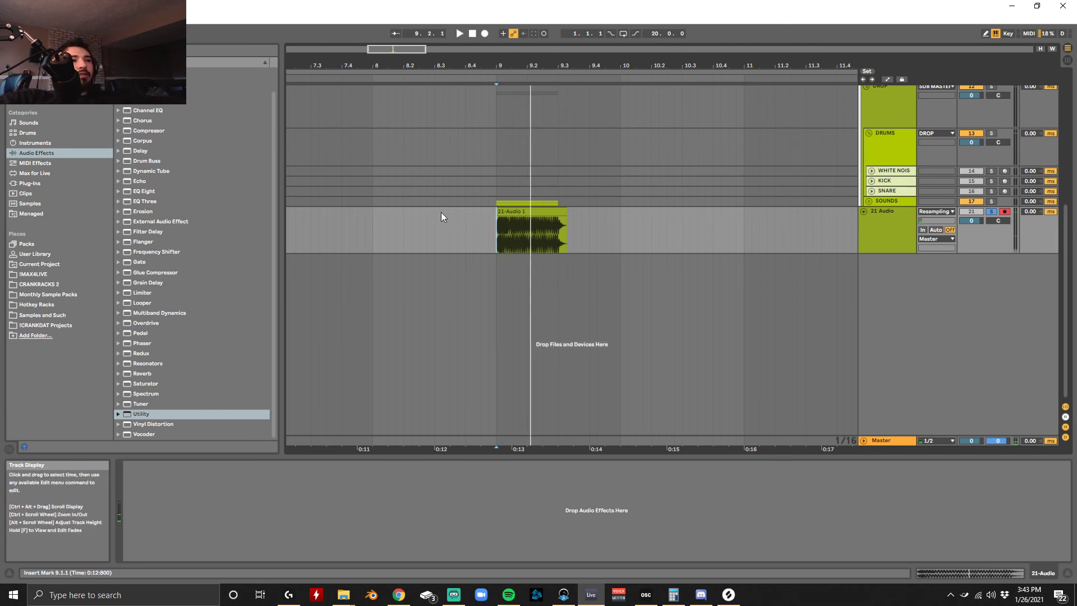
Step: Copy the recorded bass clip to bar 10 and shorten the copy to about one beat as a consolidated clip
{"action": "left_click", "coordinate": [520, 212]}
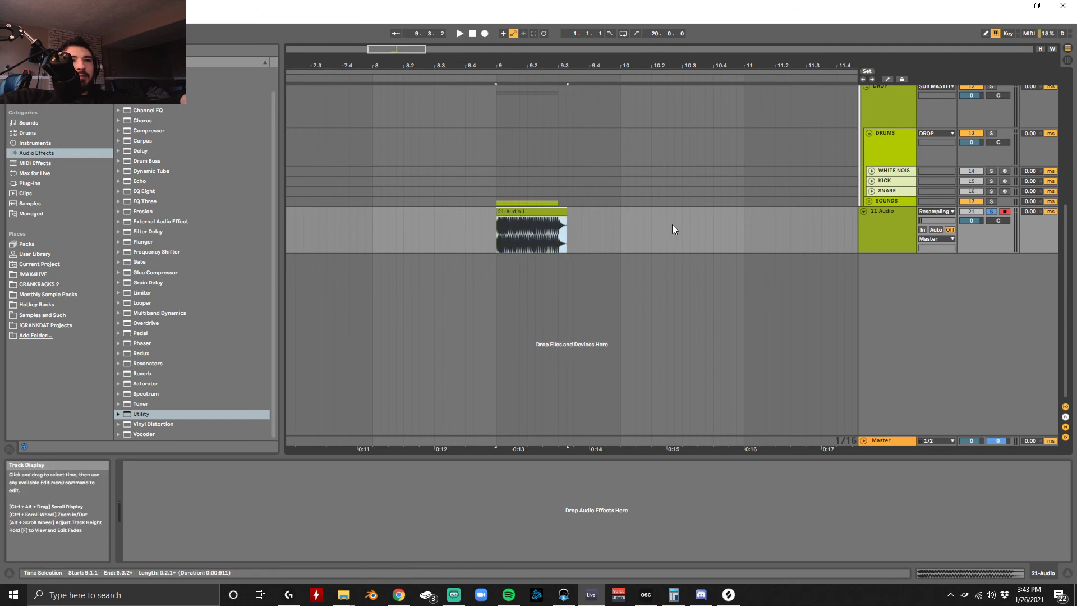
{"action": "left_click", "coordinate": [621, 224]}
{"action": "key", "text": "ctrl+v"}
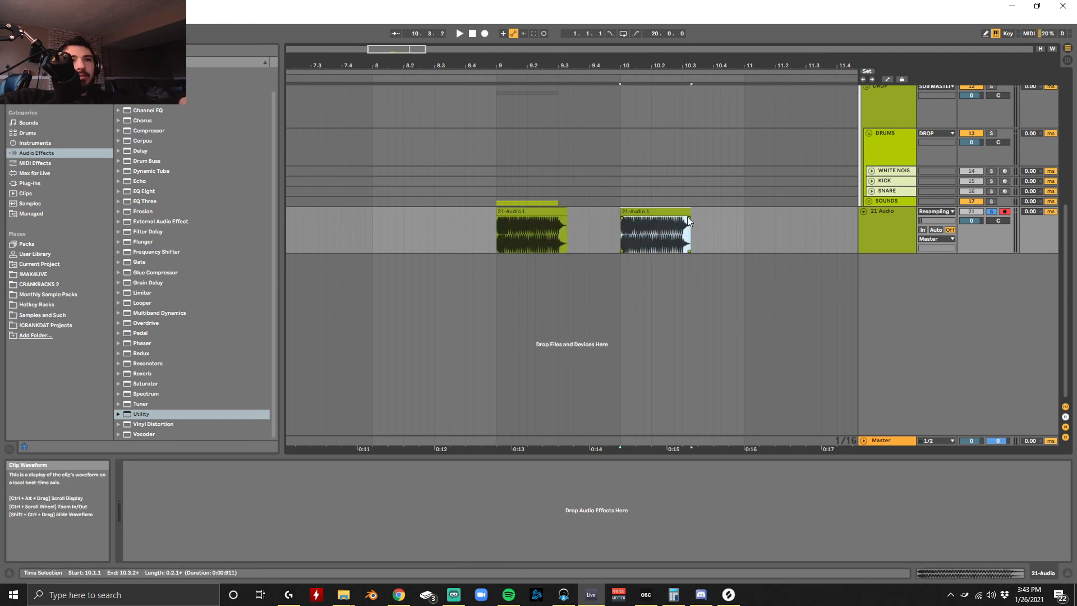
{"action": "left_click_drag", "start_coordinate": [687, 214], "coordinate": [650, 223]}
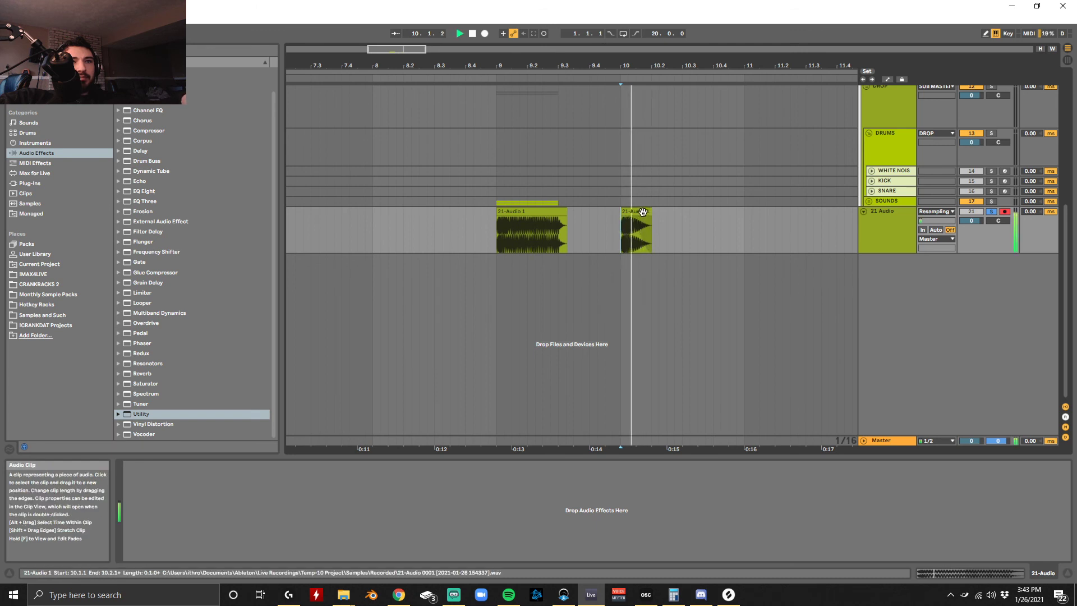
{"action": "left_click", "coordinate": [643, 211]}
{"action": "key", "text": "ctrl+j"}
{"action": "key", "text": "space"}
{"action": "key", "text": "space"}
Step: Split the short clip at 10.1.3, duplicate its first half twice in a row, and play the slices
{"action": "left_click", "coordinate": [641, 228]}
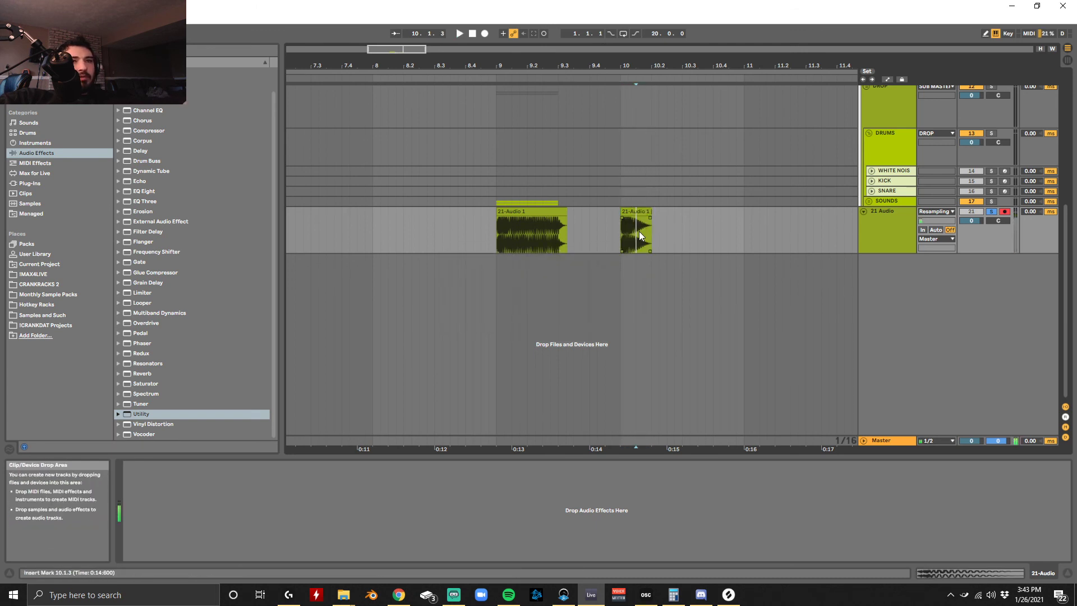
{"action": "left_click", "coordinate": [636, 227]}
{"action": "key", "text": "ctrl+e"}
{"action": "left_click", "coordinate": [629, 212]}
{"action": "key", "text": "ctrl+d"}
{"action": "key", "text": "ctrl+d"}
{"action": "left_click", "coordinate": [614, 228]}
{"action": "key", "text": "space"}
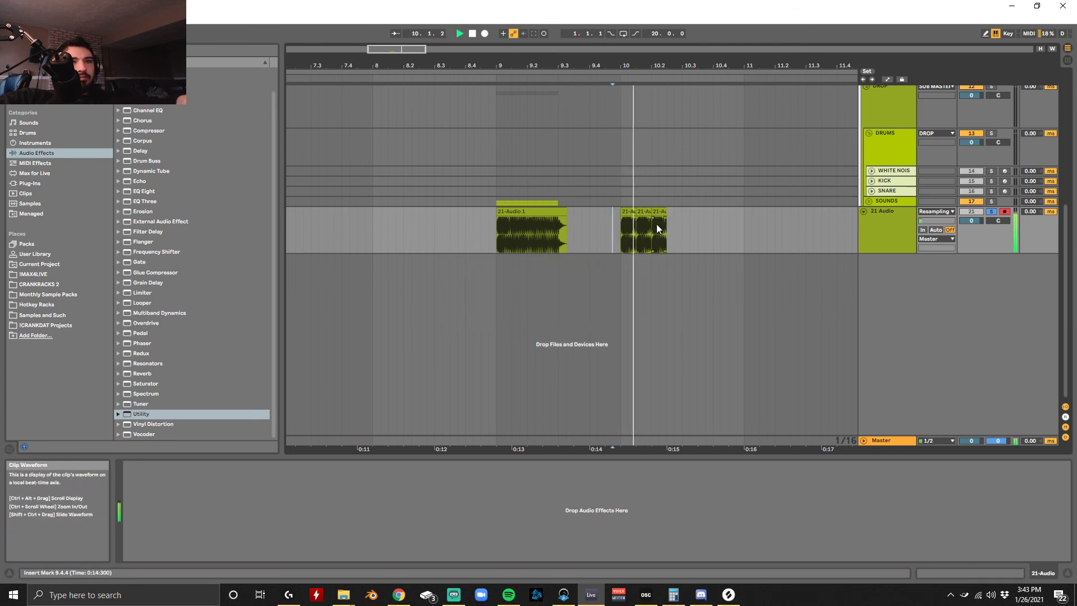
Step: Extend the last slice's end to 10.3.1 and replay the pattern from bar 10
{"action": "left_click", "coordinate": [664, 213], "text": "shift"}
{"action": "left_click_drag", "start_coordinate": [668, 221], "coordinate": [682, 213]}
{"action": "left_click", "coordinate": [665, 222]}
{"action": "left_click", "coordinate": [620, 233]}
{"action": "key", "text": "space"}
{"action": "key", "text": "space"}
{"action": "key", "text": "space"}
{"action": "key", "text": "space"}
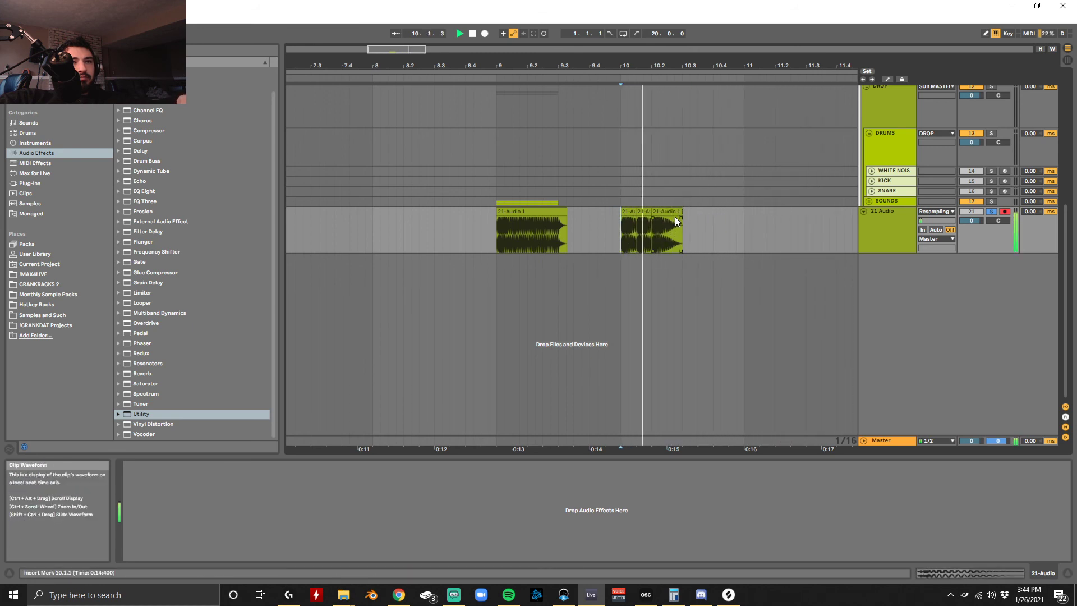
{"action": "key", "text": "space"}
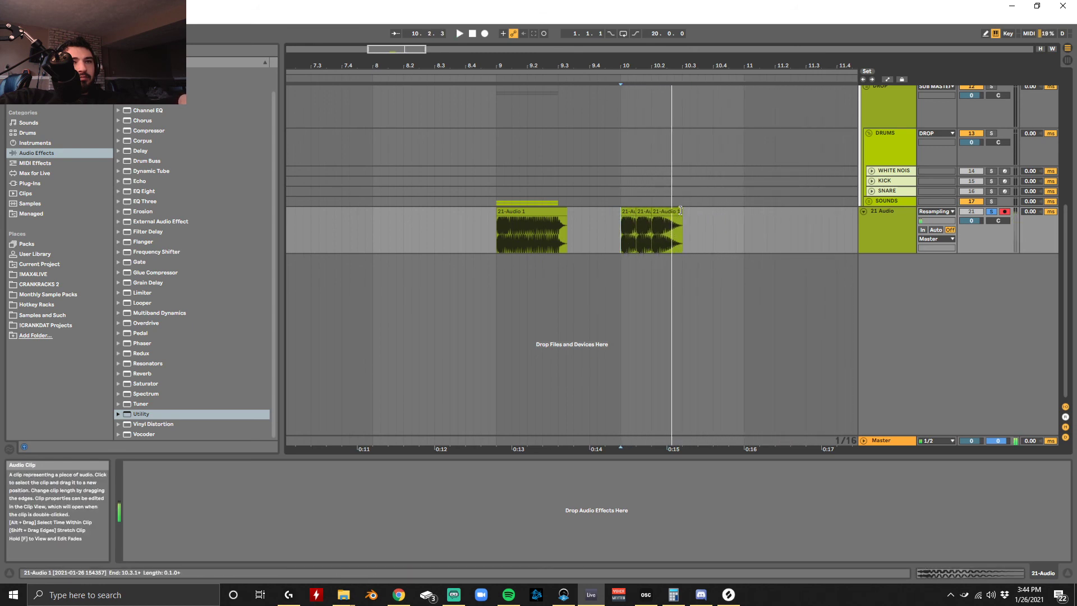
Step: Add Multiband Dynamics to the resampled track and set its Amount to 41% and Time to 1000% while replaying the slices
{"action": "double_click", "coordinate": [177, 314]}
{"action": "key", "text": "space"}
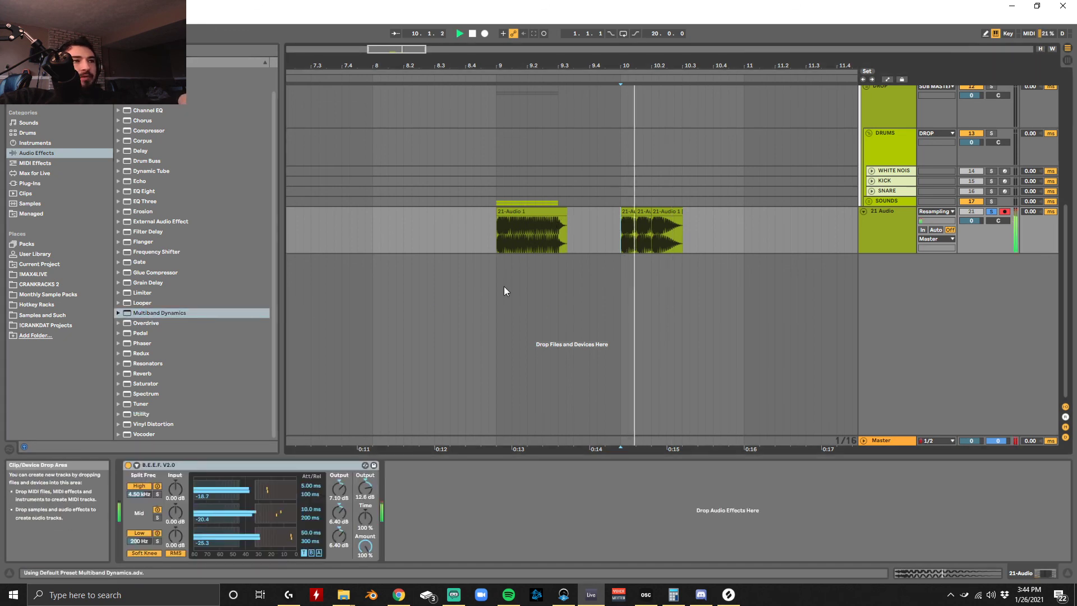
{"action": "left_click_drag", "start_coordinate": [365, 547], "coordinate": [365, 586]}
{"action": "key", "text": "space"}
{"action": "key", "text": "space"}
{"action": "left_click_drag", "start_coordinate": [365, 518], "coordinate": [365, 466]}
{"action": "key", "text": "space"}
{"action": "key", "text": "space"}
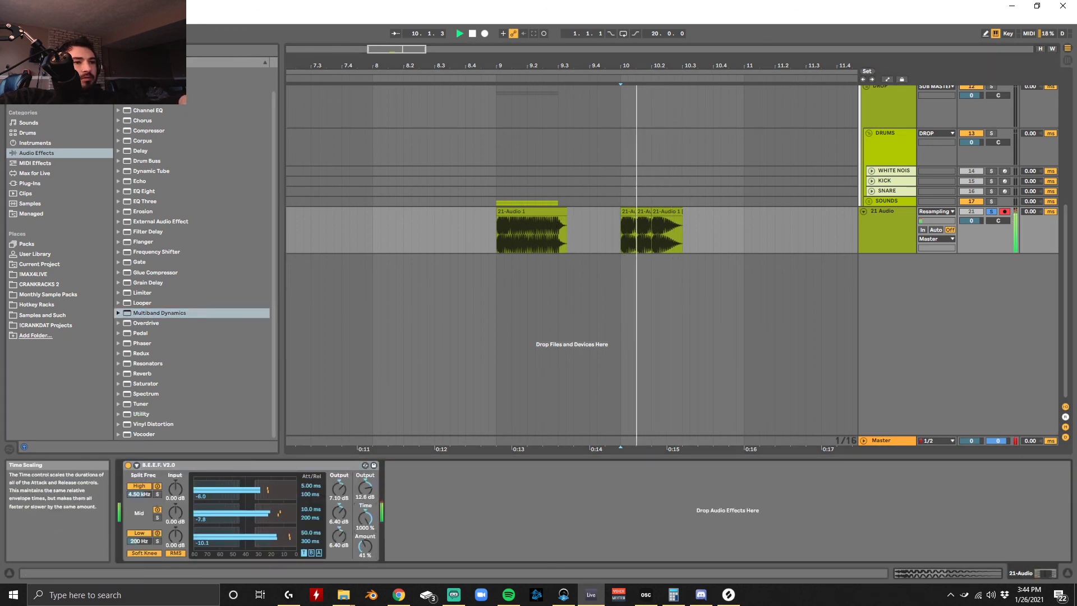
Step: Add a Frequency Shifter after Multiband Dynamics, audition it at 469 Hz, and deactivate it
{"action": "left_click_drag", "start_coordinate": [154, 251], "coordinate": [447, 505]}
{"action": "key", "text": "space"}
{"action": "key", "text": "space"}
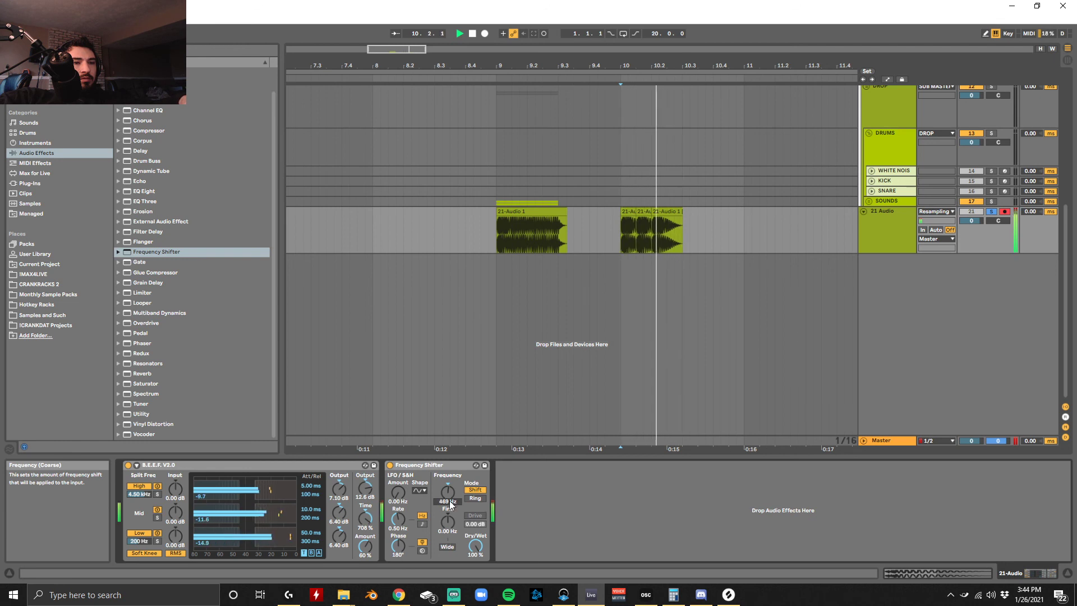
{"action": "left_click", "coordinate": [408, 473]}
{"action": "key", "text": "space"}
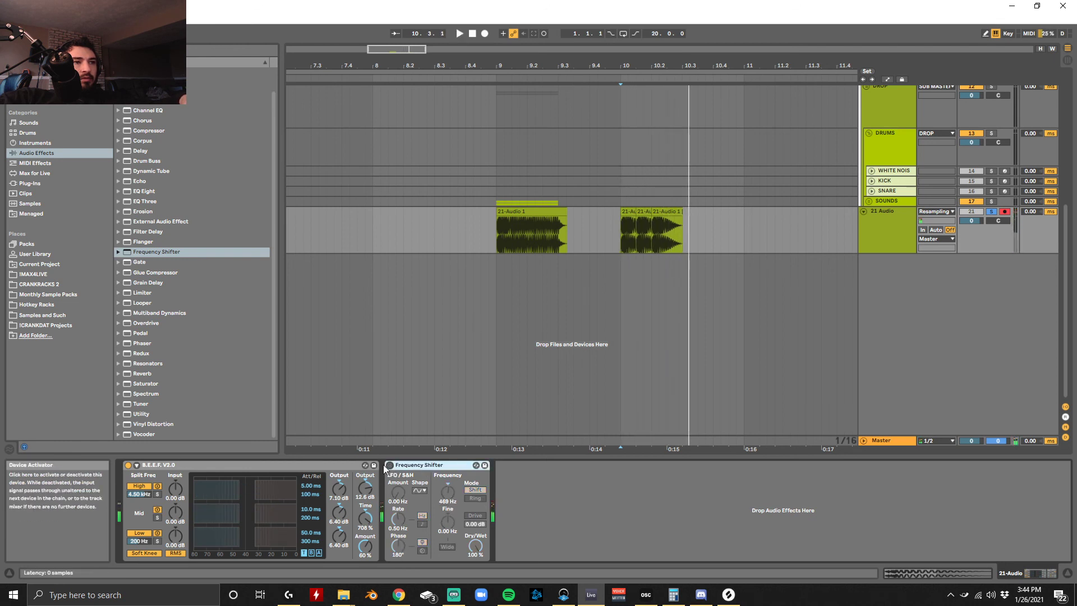
Step: Add a Vocoder after the Frequency Shifter, turn on Enhance, and set its carrier to Modulator during playback
{"action": "left_click_drag", "start_coordinate": [144, 433], "coordinate": [547, 476]}
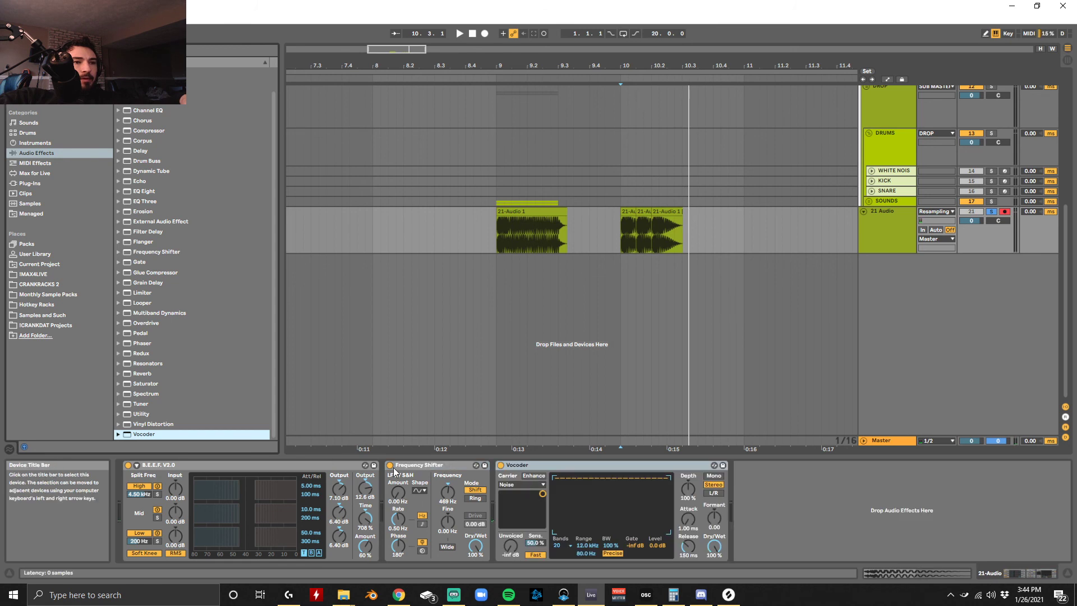
{"action": "key", "text": "space"}
{"action": "left_click", "coordinate": [534, 475]}
{"action": "left_click", "coordinate": [521, 484]}
{"action": "left_click", "coordinate": [519, 500]}
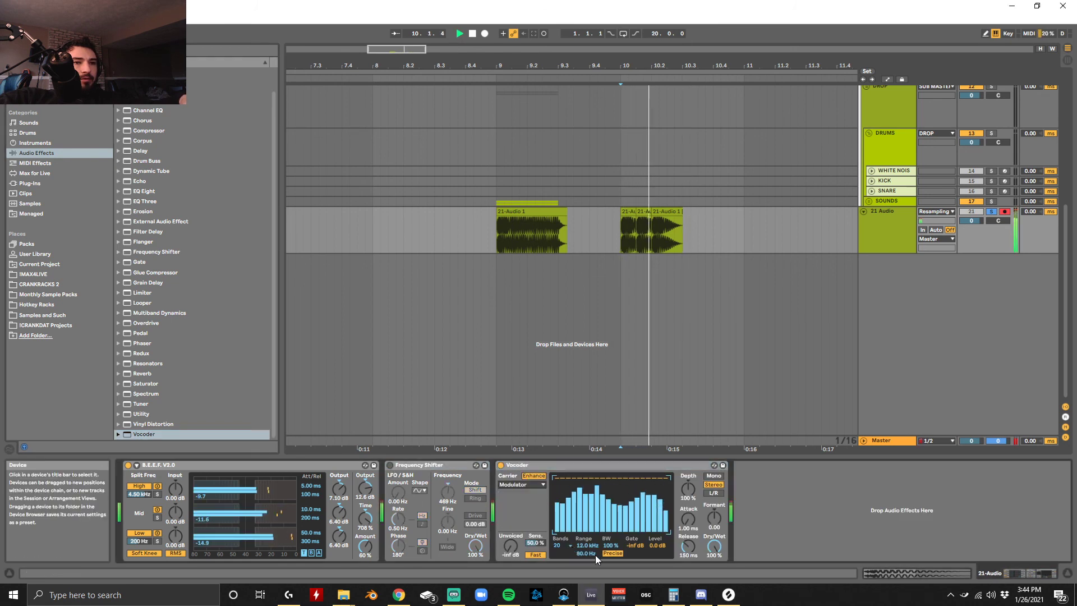
Step: Set the Vocoder's Release to 40.5 ms and Depth to 90% while replaying the slices
{"action": "left_click_drag", "start_coordinate": [688, 547], "coordinate": [688, 564]}
{"action": "key", "text": "space"}
{"action": "key", "text": "space"}
{"action": "left_click_drag", "start_coordinate": [688, 489], "coordinate": [688, 512]}
{"action": "key", "text": "space"}
{"action": "key", "text": "space"}
{"action": "key", "text": "space"}
{"action": "key", "text": "space"}
{"action": "key", "text": "space"}
{"action": "key", "text": "space"}
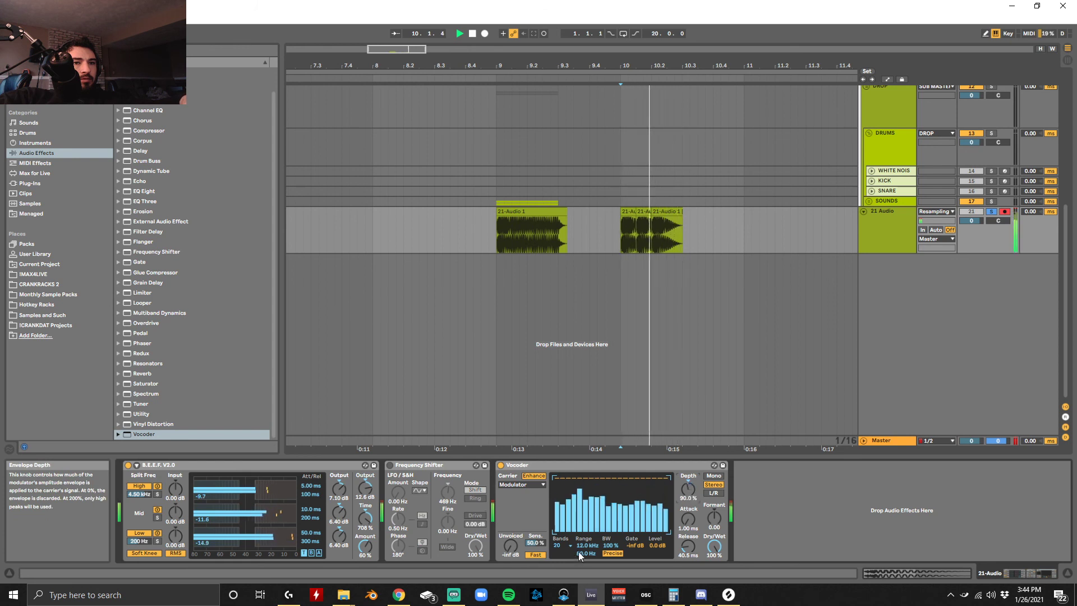
{"action": "key", "text": "space"}
{"action": "key", "text": "space"}
Step: Widen the Vocoder's range to 20 Hz through 18 kHz and increase its bands to 40
{"action": "left_click_drag", "start_coordinate": [587, 545], "coordinate": [586, 572]}
{"action": "key", "text": "space"}
{"action": "key", "text": "space"}
{"action": "left_click", "coordinate": [562, 545]}
{"action": "left_click", "coordinate": [564, 552]}
{"action": "key", "text": "space"}
{"action": "key", "text": "space"}
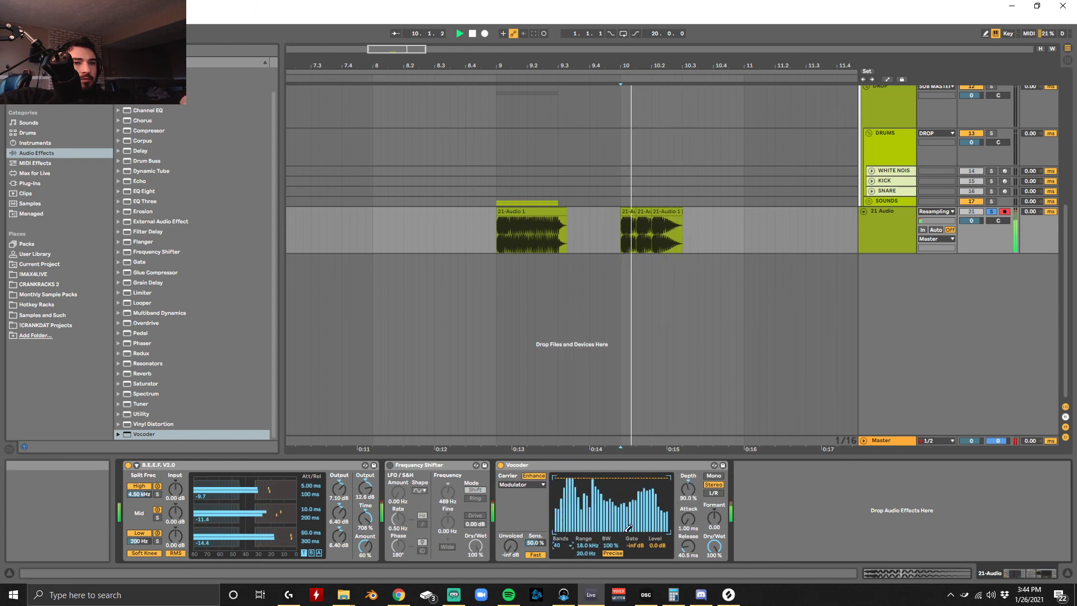
Step: Raise the Vocoder's Depth to 144% and compare its Mono and Stereo modes by ear, ending on Stereo
{"action": "mouse_move", "coordinate": [688, 489]}
{"action": "left_mouse_down"}
{"action": "mouse_move", "coordinate": [688, 471]}
{"action": "mouse_move", "coordinate": [688, 487]}
{"action": "left_mouse_up"}
{"action": "key", "text": "space"}
{"action": "key", "text": "space"}
{"action": "key", "text": "space"}
{"action": "key", "text": "space"}
{"action": "left_click", "coordinate": [713, 475]}
{"action": "key", "text": "space"}
{"action": "key", "text": "space"}
{"action": "key", "text": "space"}
{"action": "key", "text": "space"}
{"action": "left_click", "coordinate": [713, 484]}
{"action": "key", "text": "space"}
{"action": "key", "text": "space"}
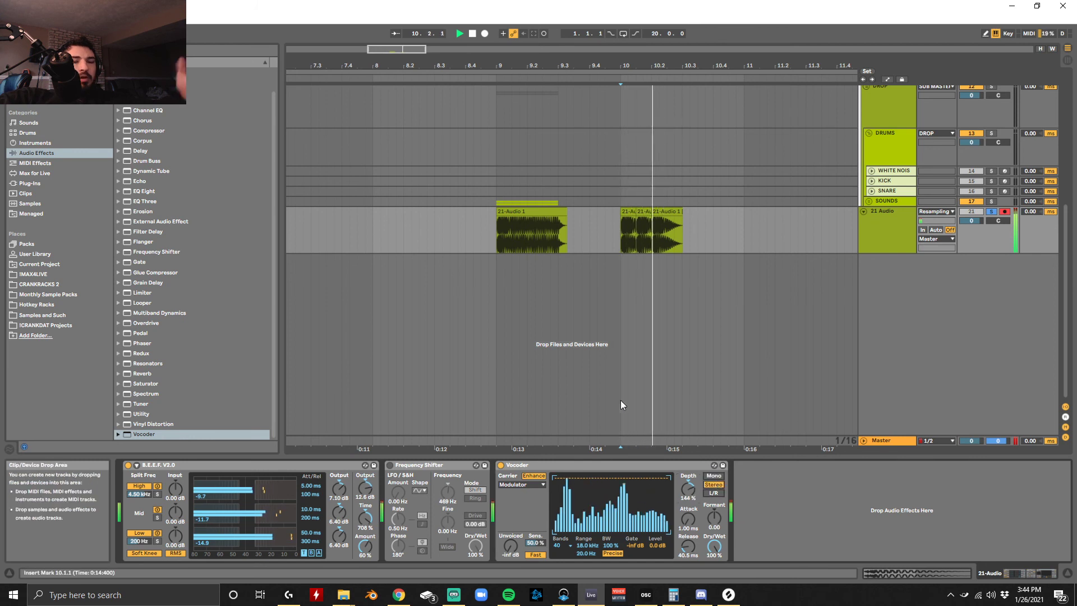
{"action": "key", "text": "space"}
Step: Delete the Vocoder from the resampled track and replay the original recorded clip from bar 9
{"action": "right_click", "coordinate": [582, 464]}
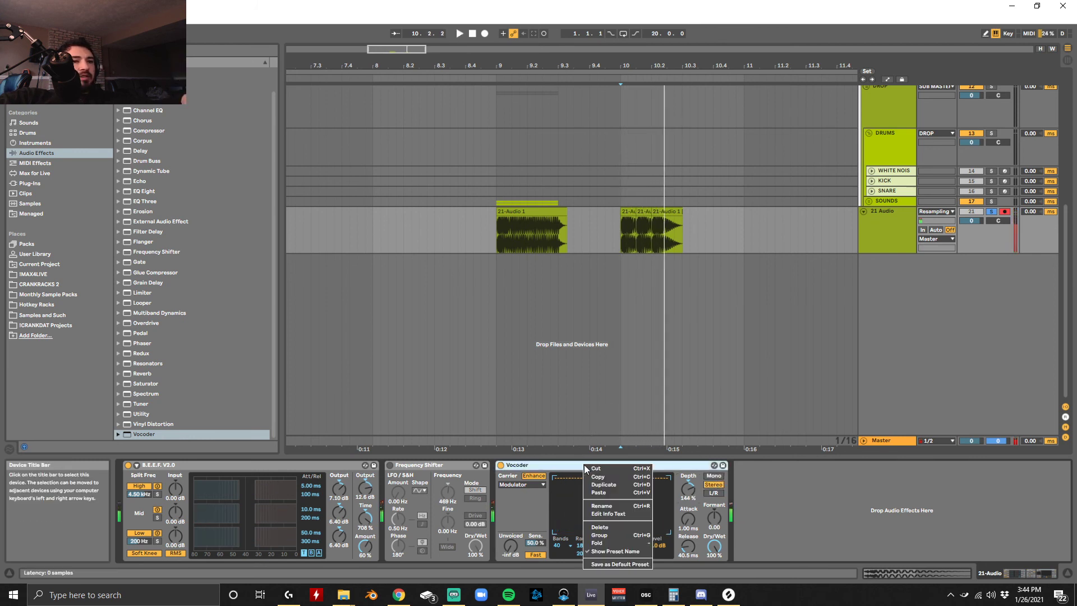
{"action": "left_click", "coordinate": [609, 528]}
{"action": "key", "text": "space"}
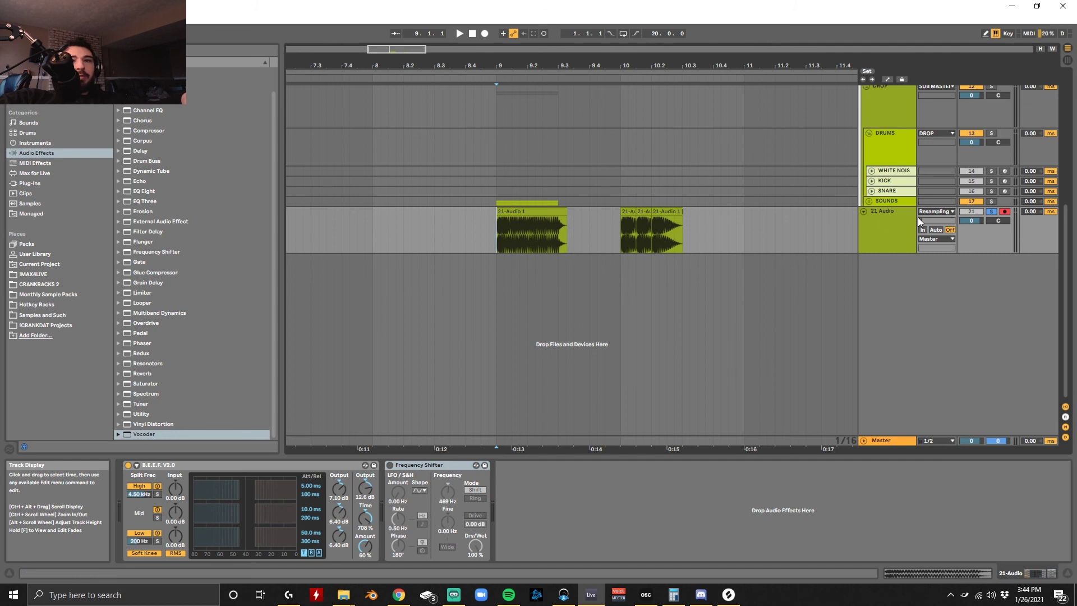
{"action": "key", "text": "space"}
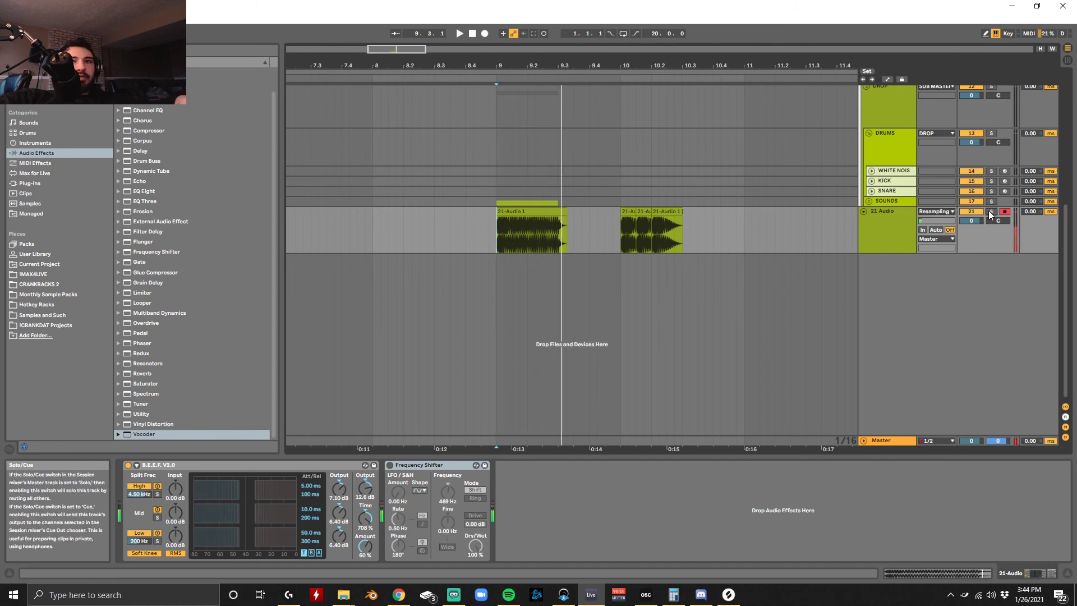